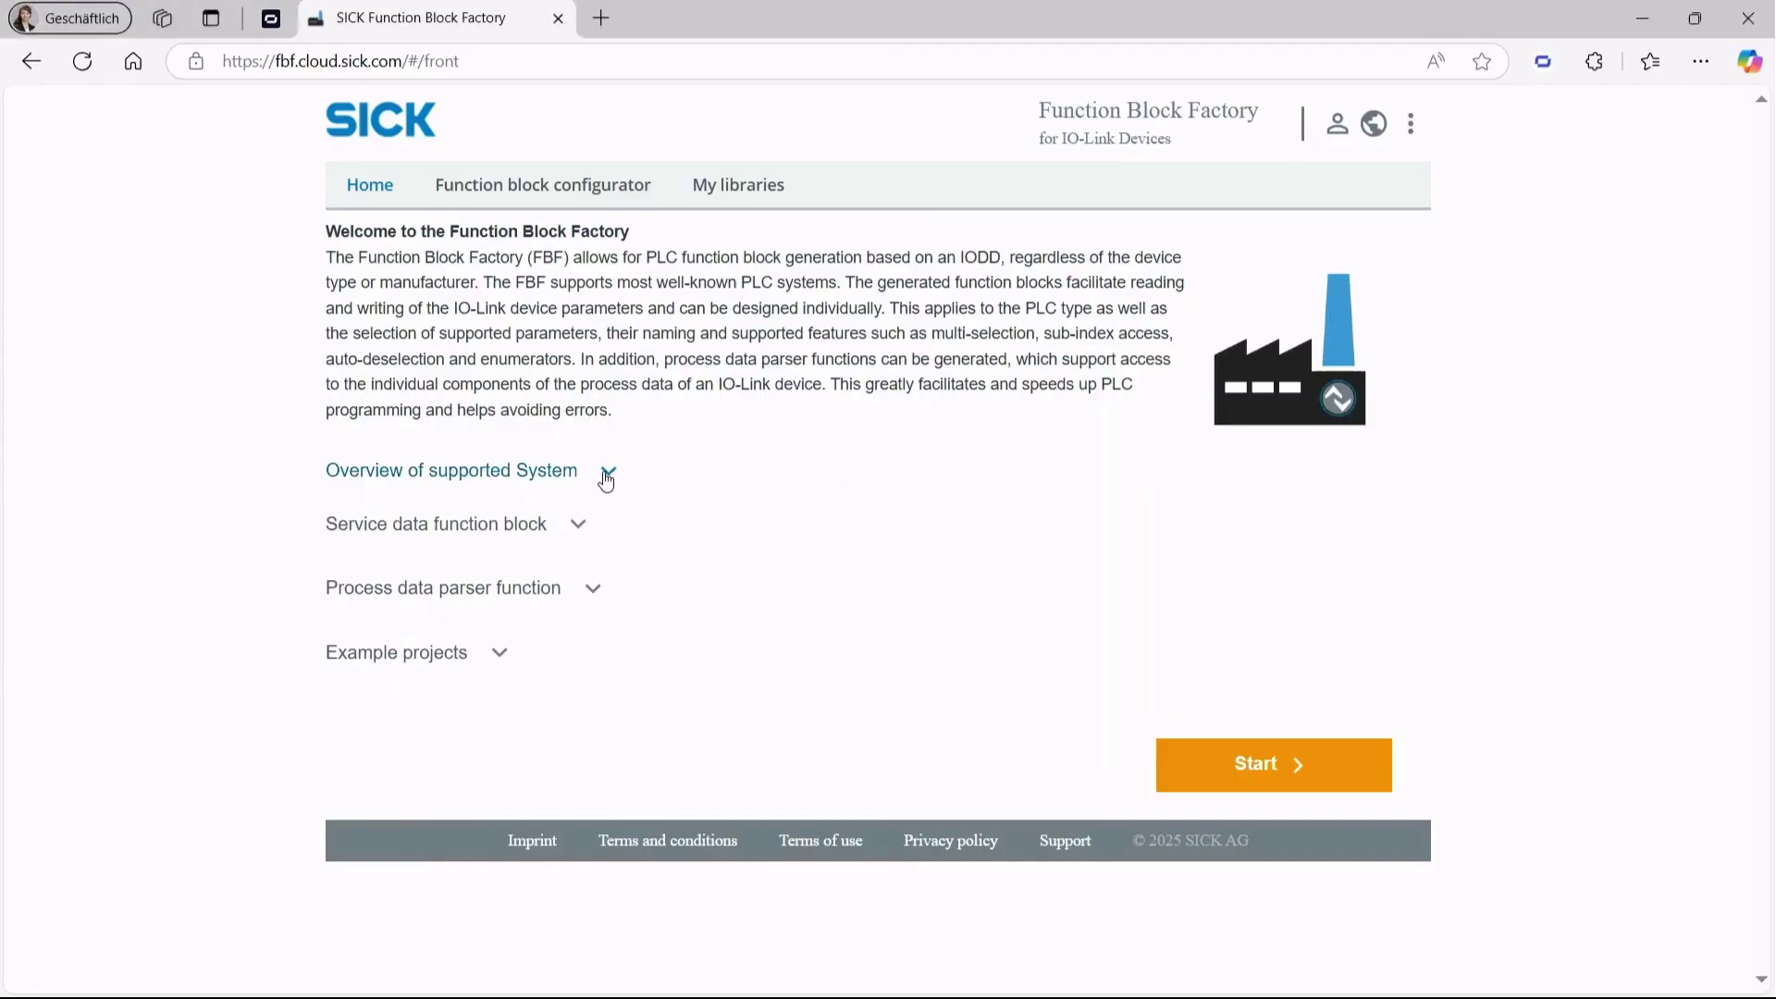
Expand the supported-systems overview and the service data and process data parser descriptions.
click(607, 475)
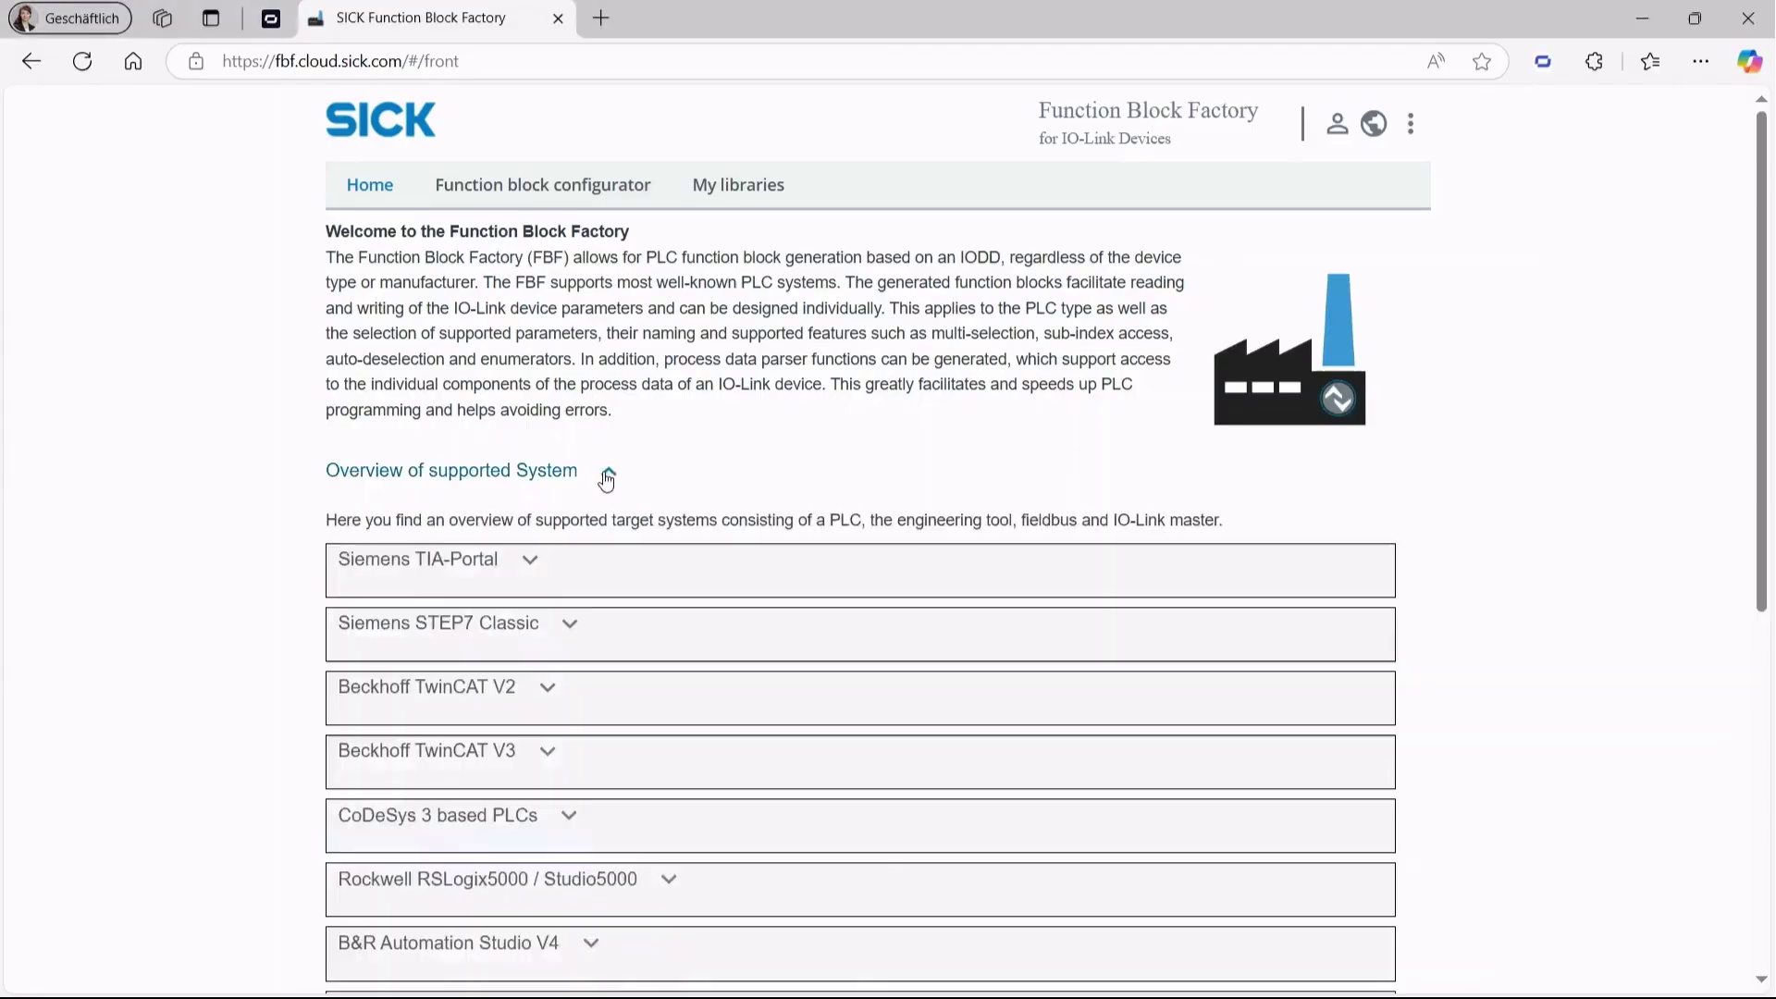
scroll(607, 475, down, 5)
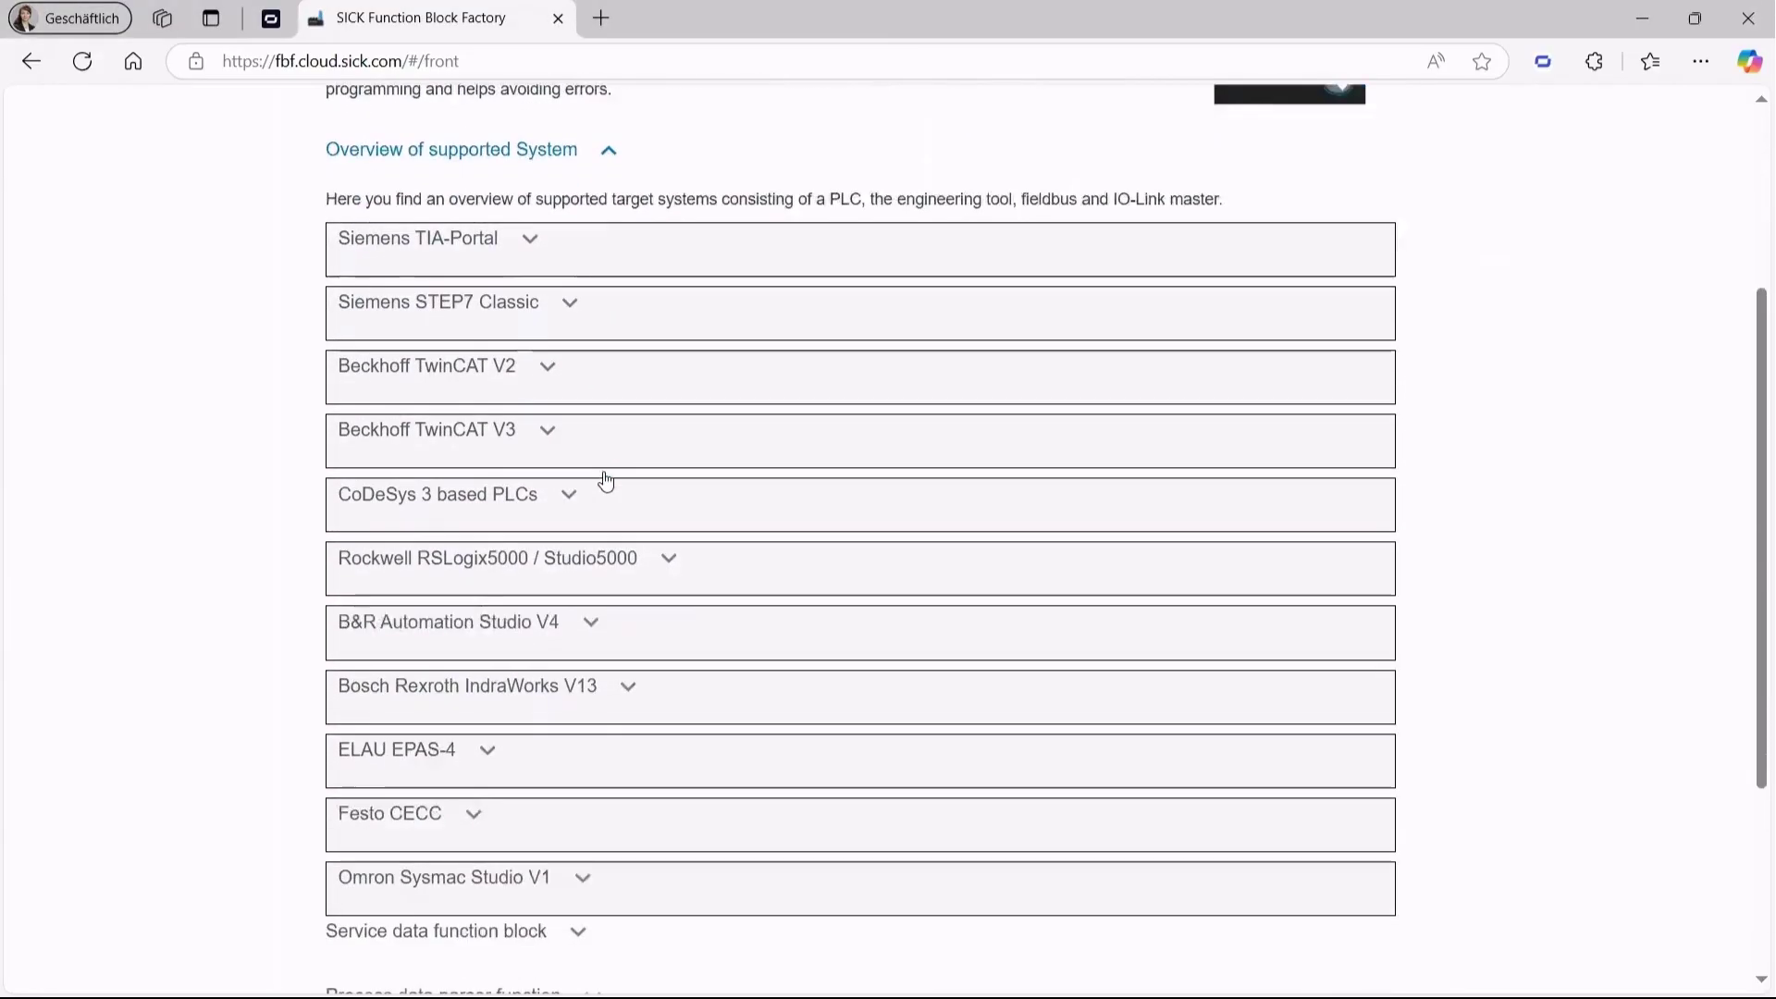
scroll(606, 479, down, 2)
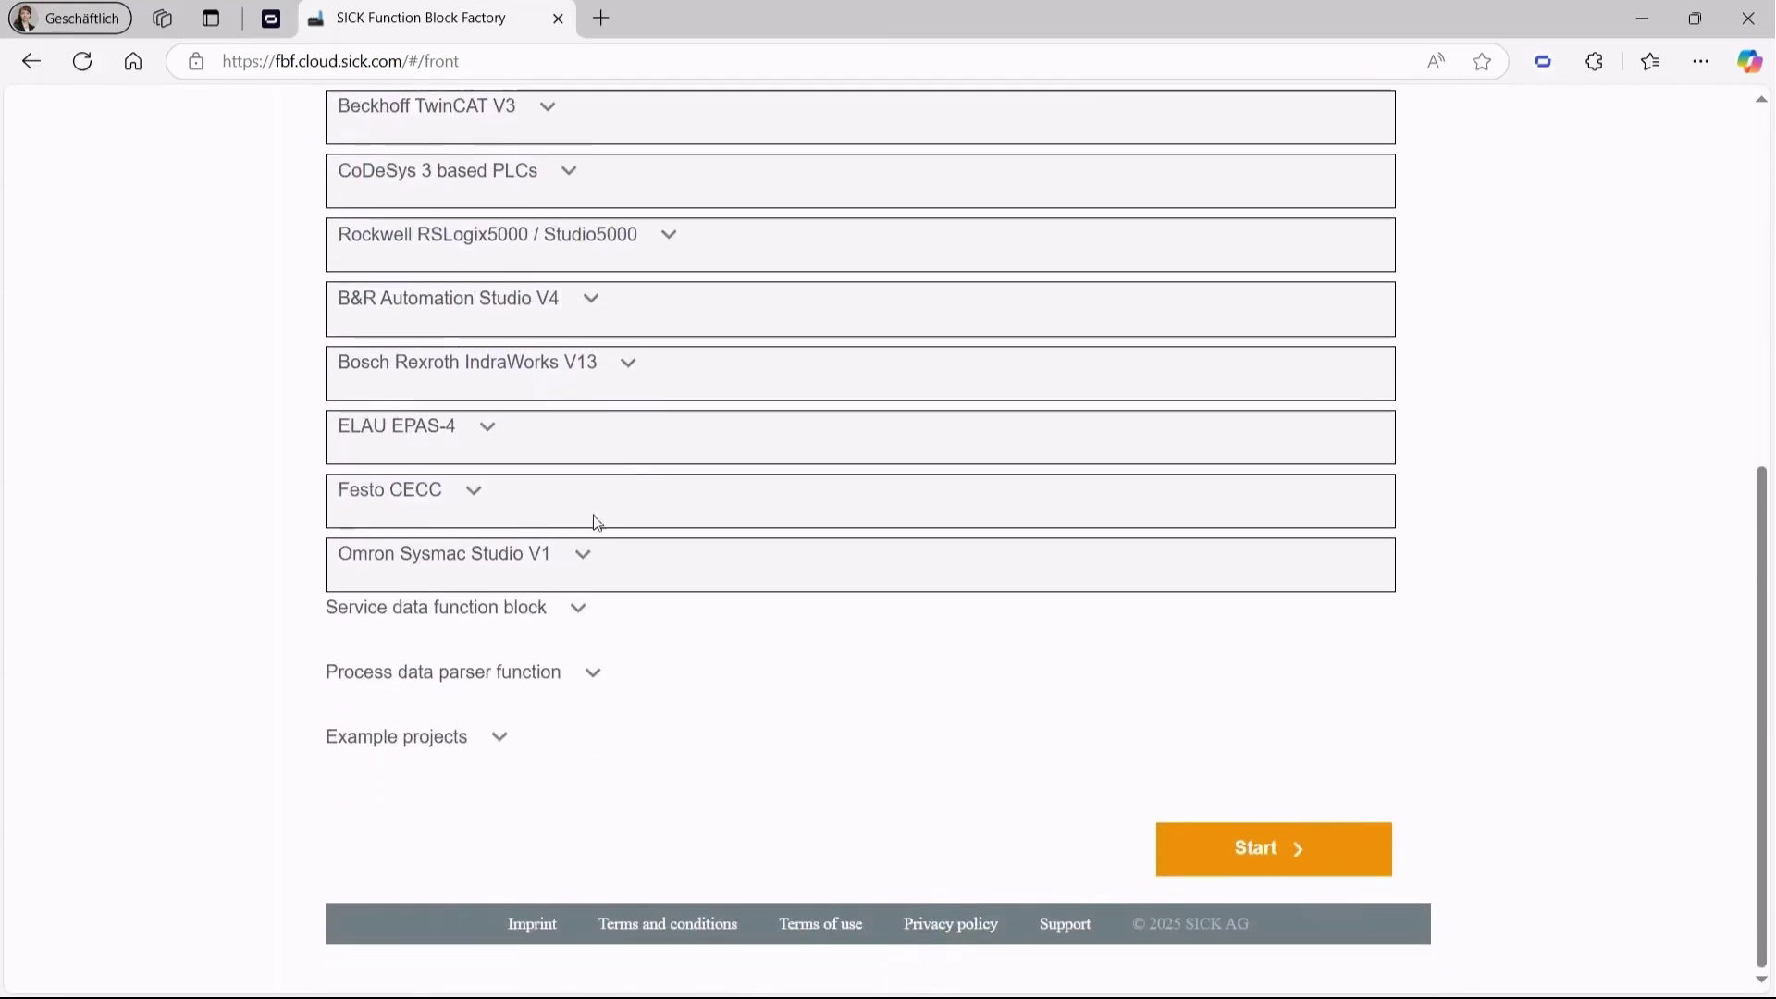
click(576, 607)
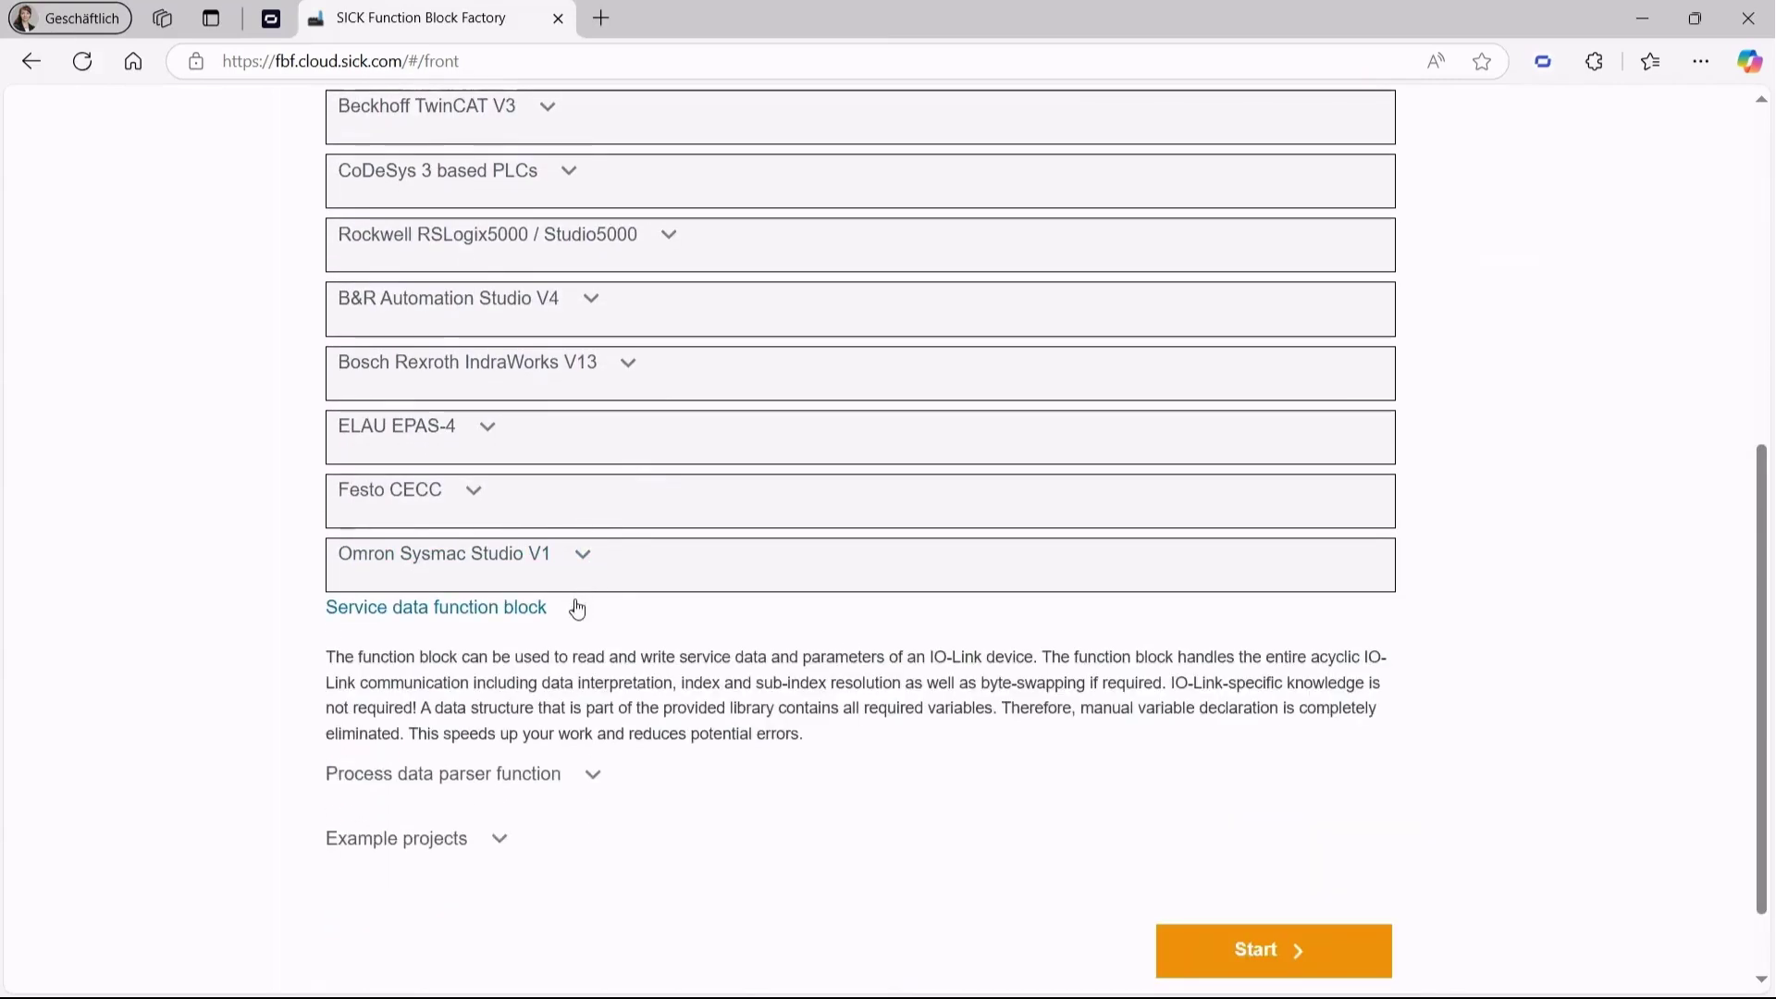
click(583, 774)
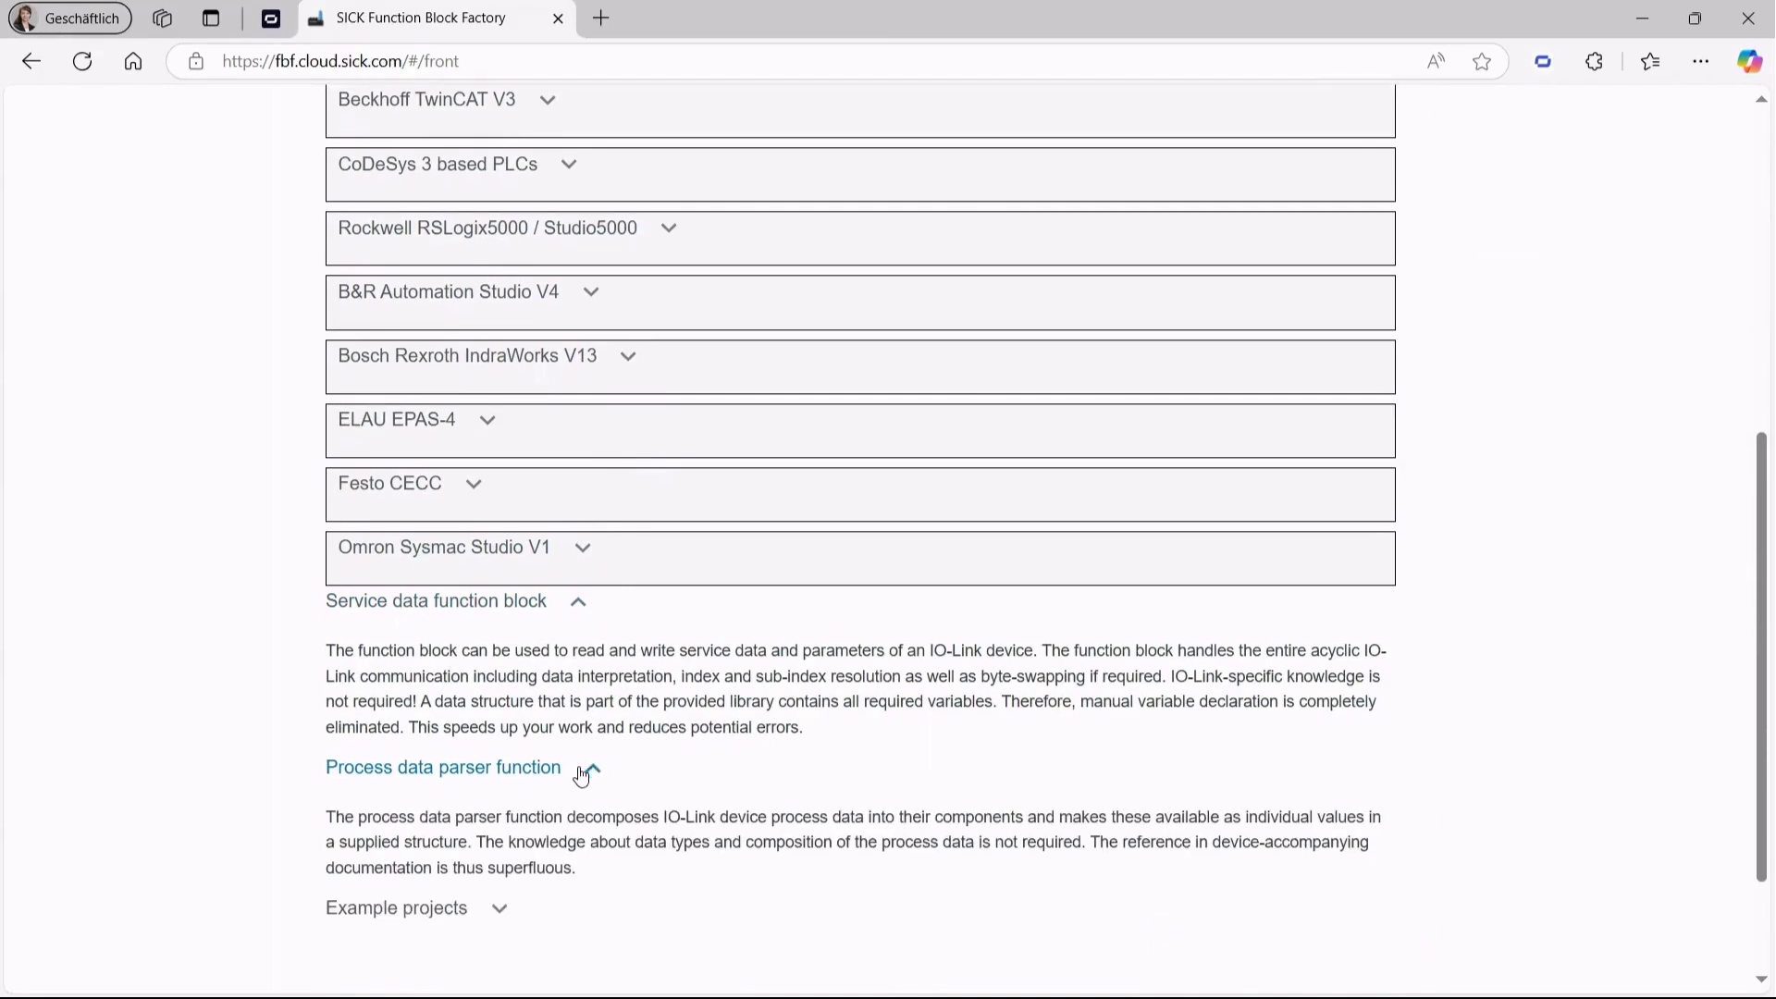
Start the function block configurator and dismiss the What's new announcement.
scroll(581, 775, down, 2)
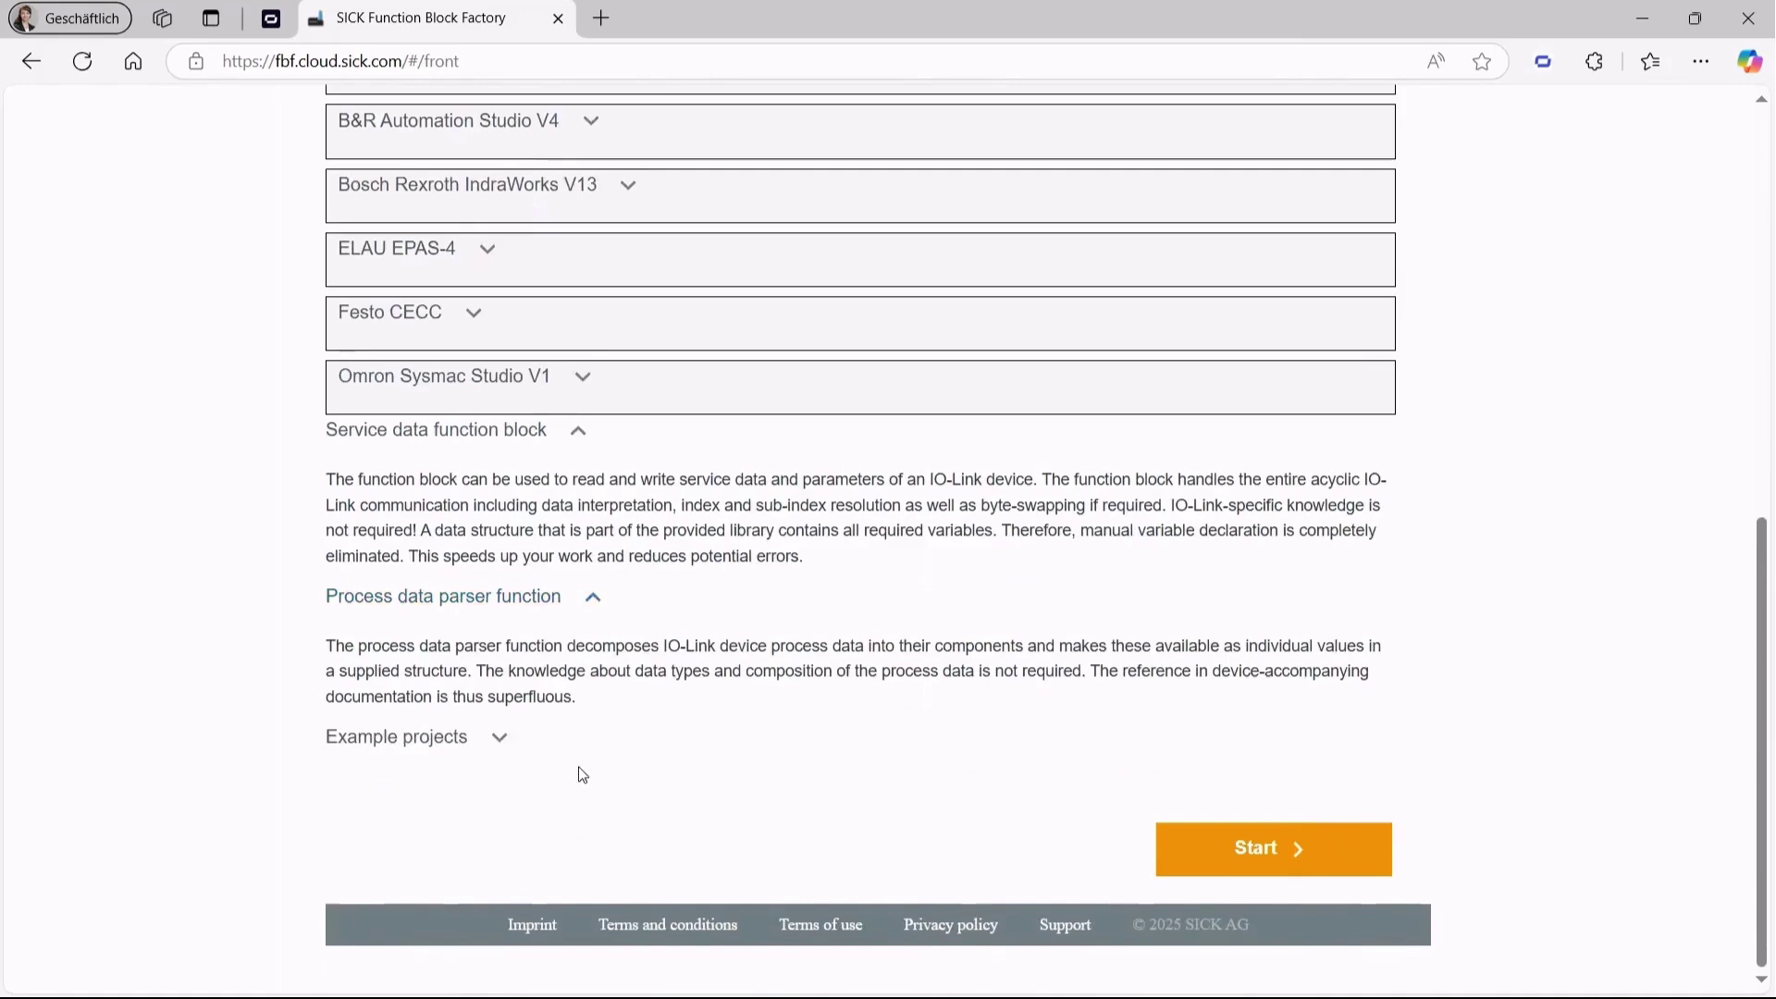
click(1201, 856)
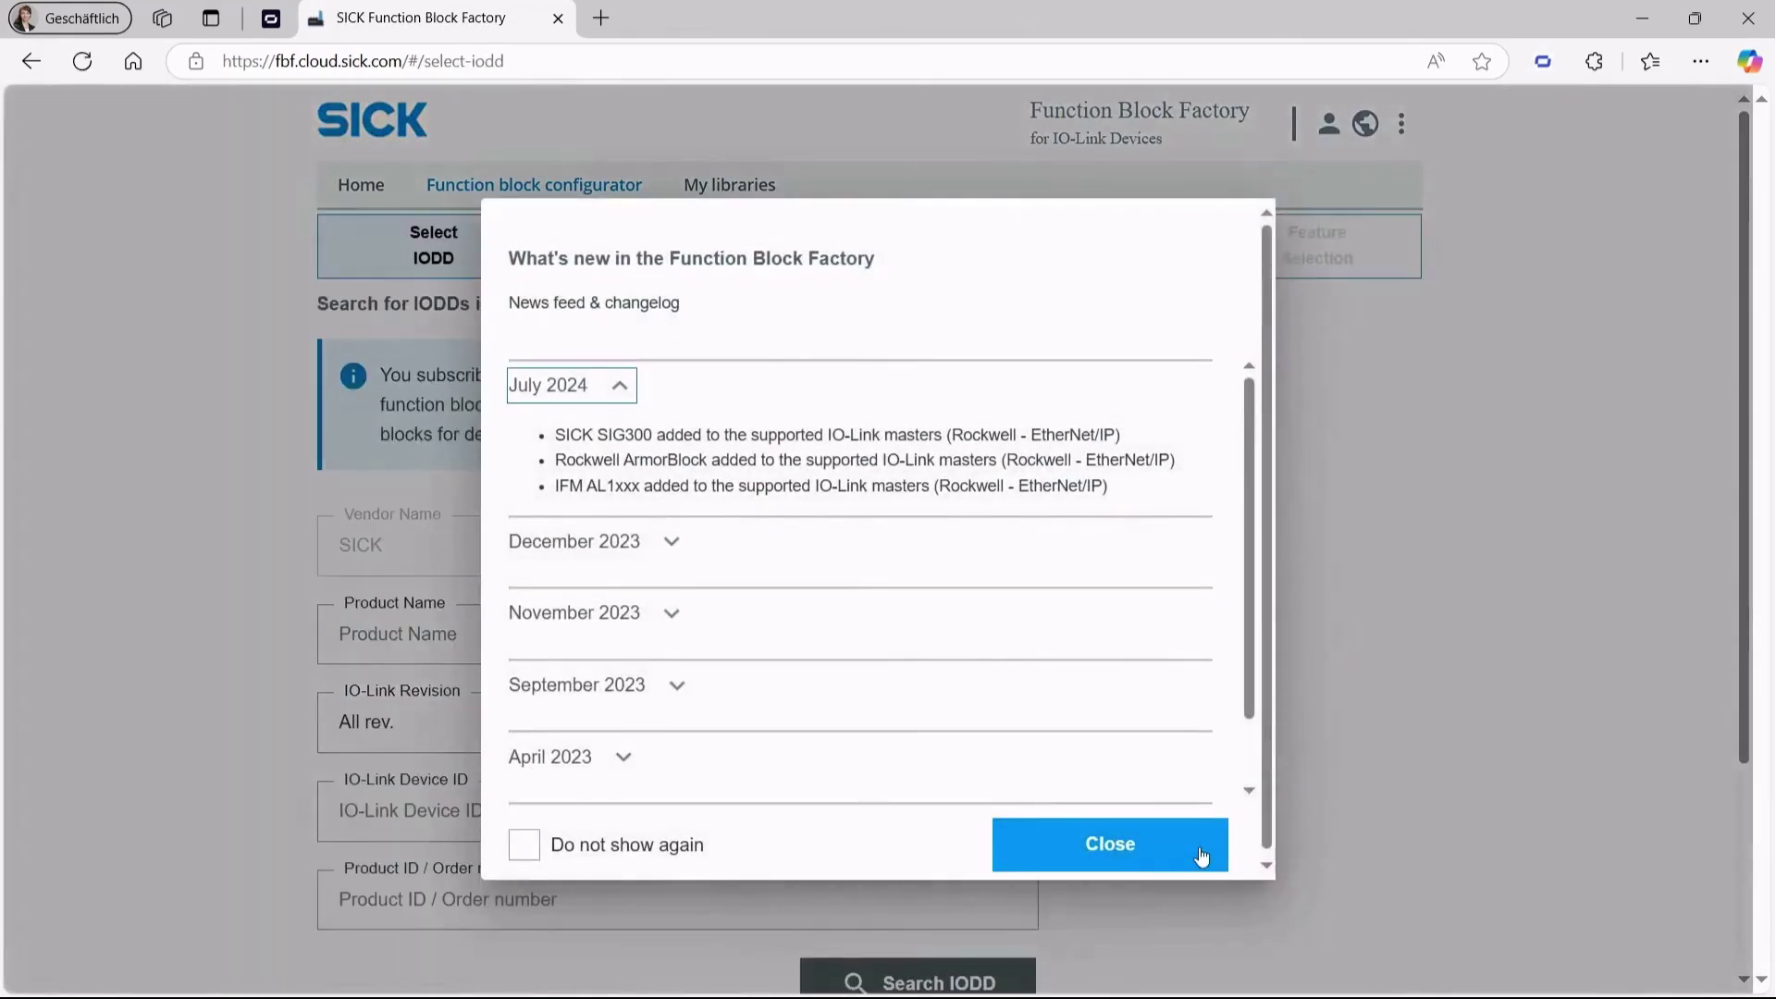
click(1182, 856)
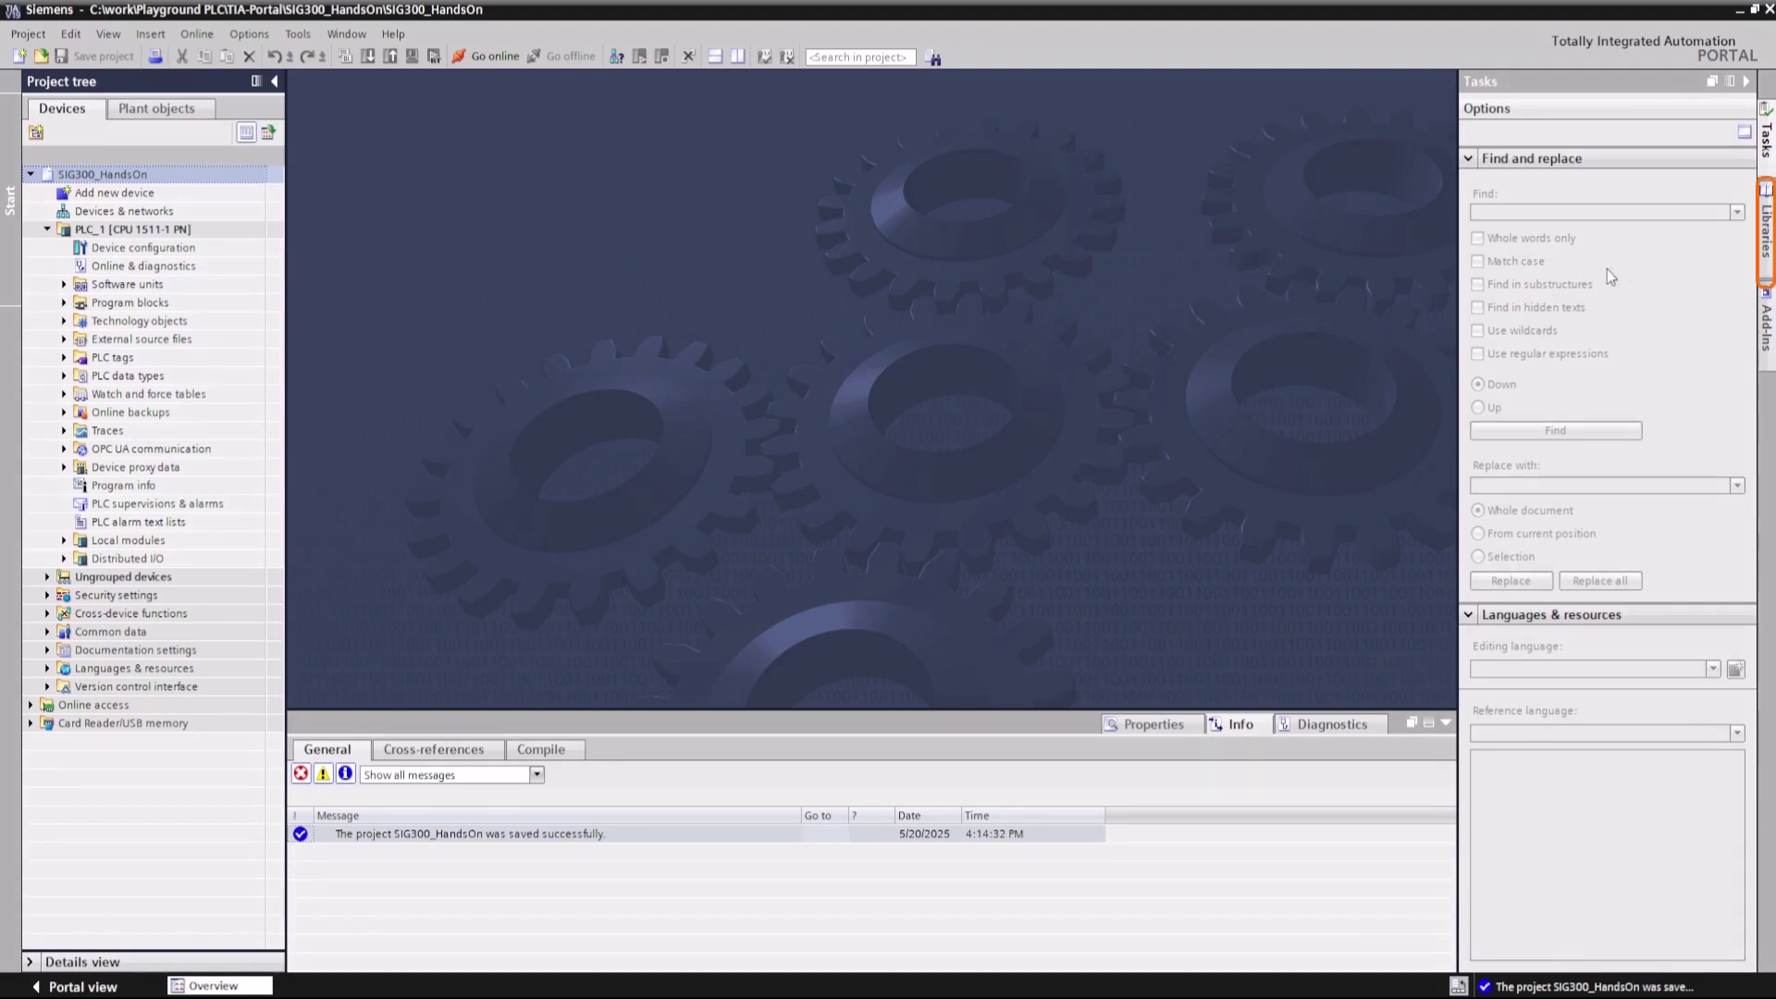
Open the SICK_IOL_MPB10 global library from disk and upgrade it from V14 to V19.
click(1767, 245)
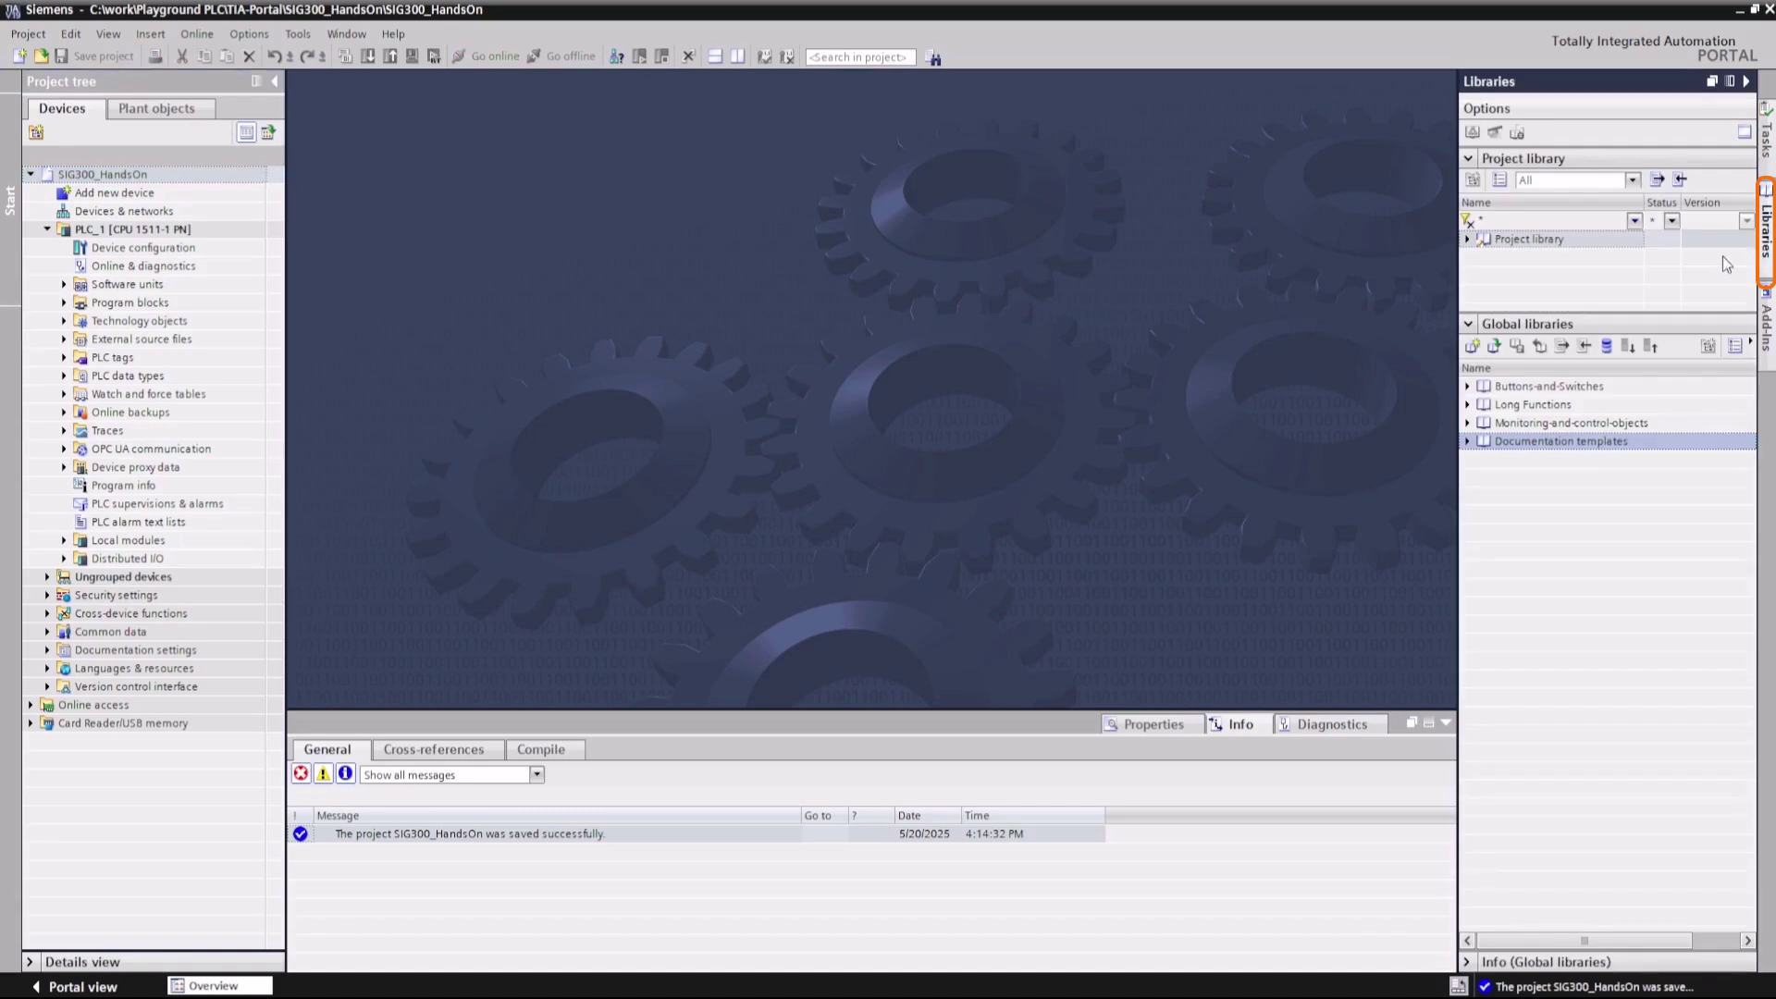
click(1492, 348)
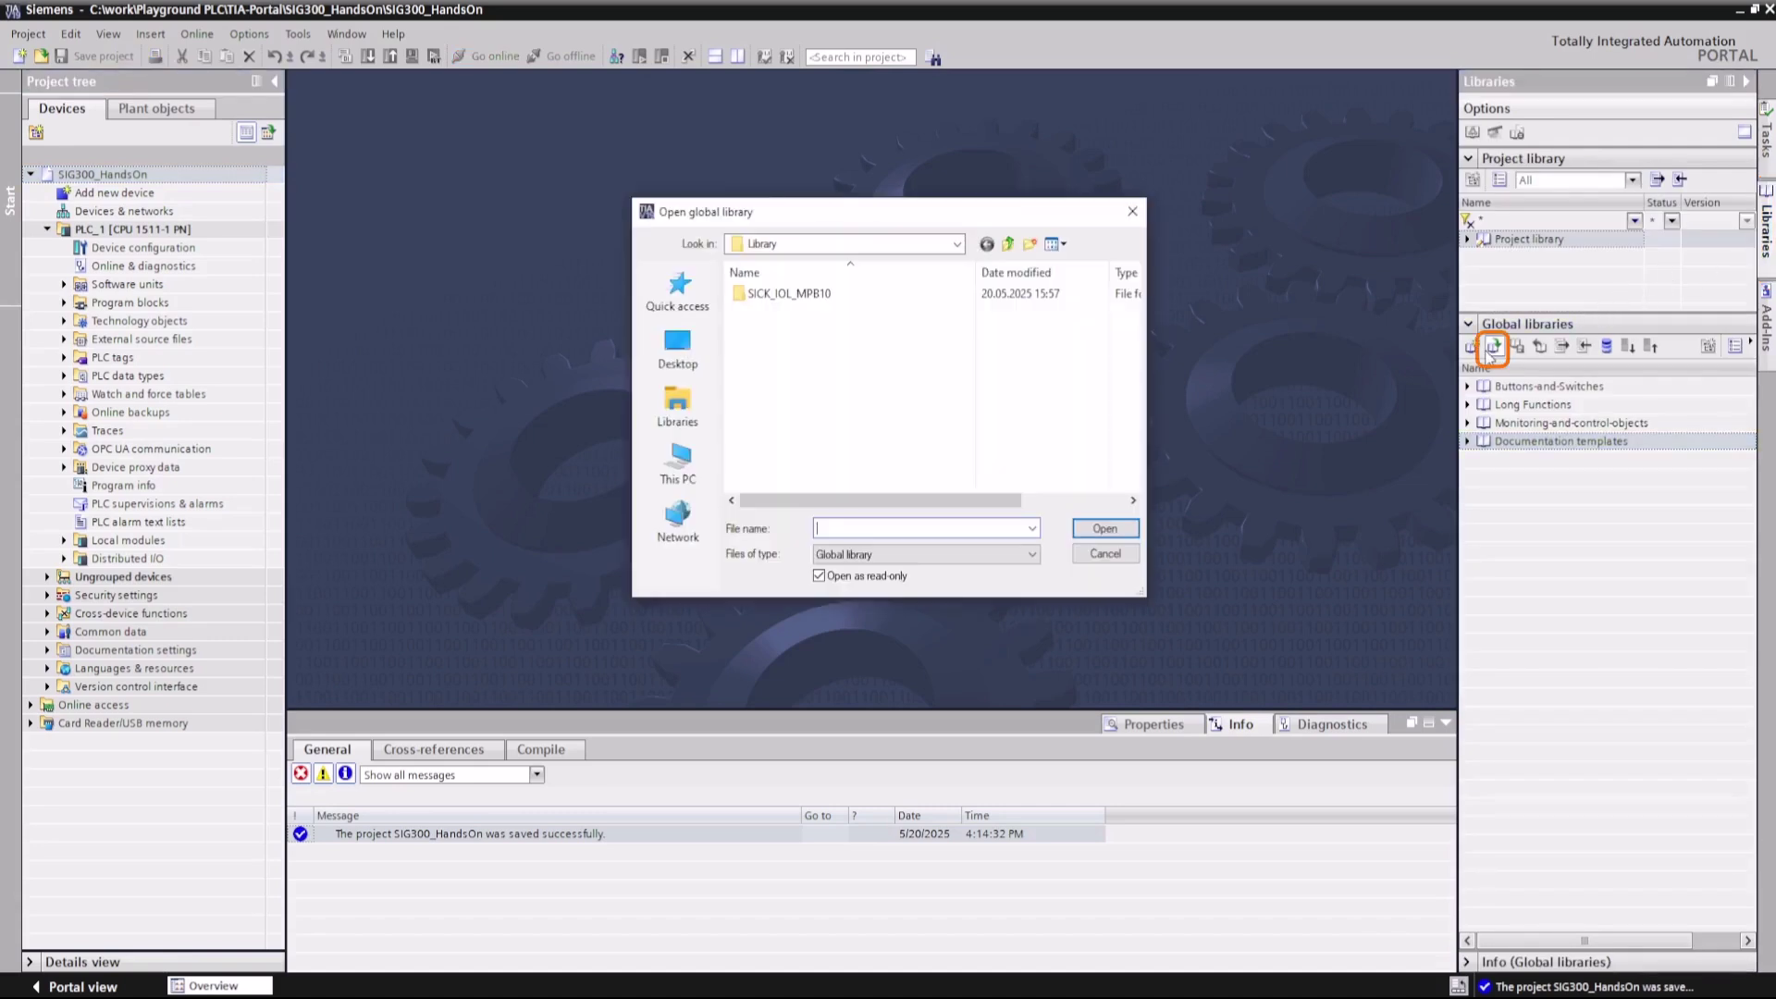
double_click(816, 292)
double_click(798, 331)
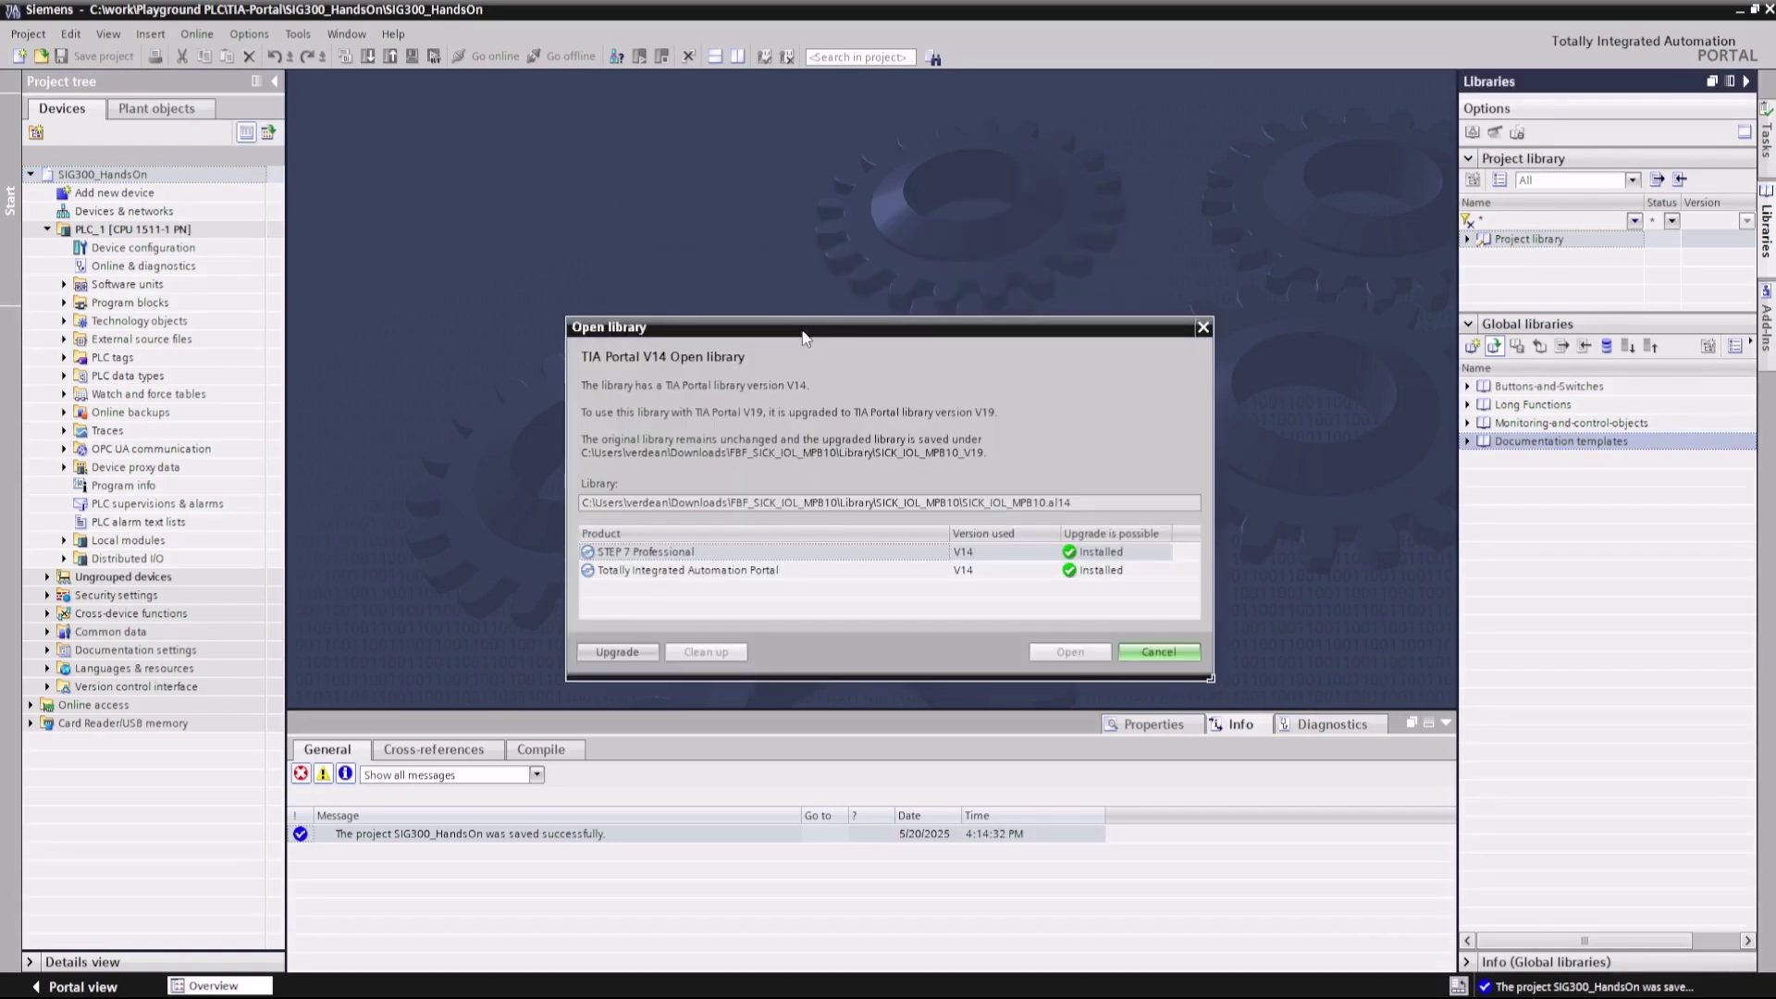
click(647, 653)
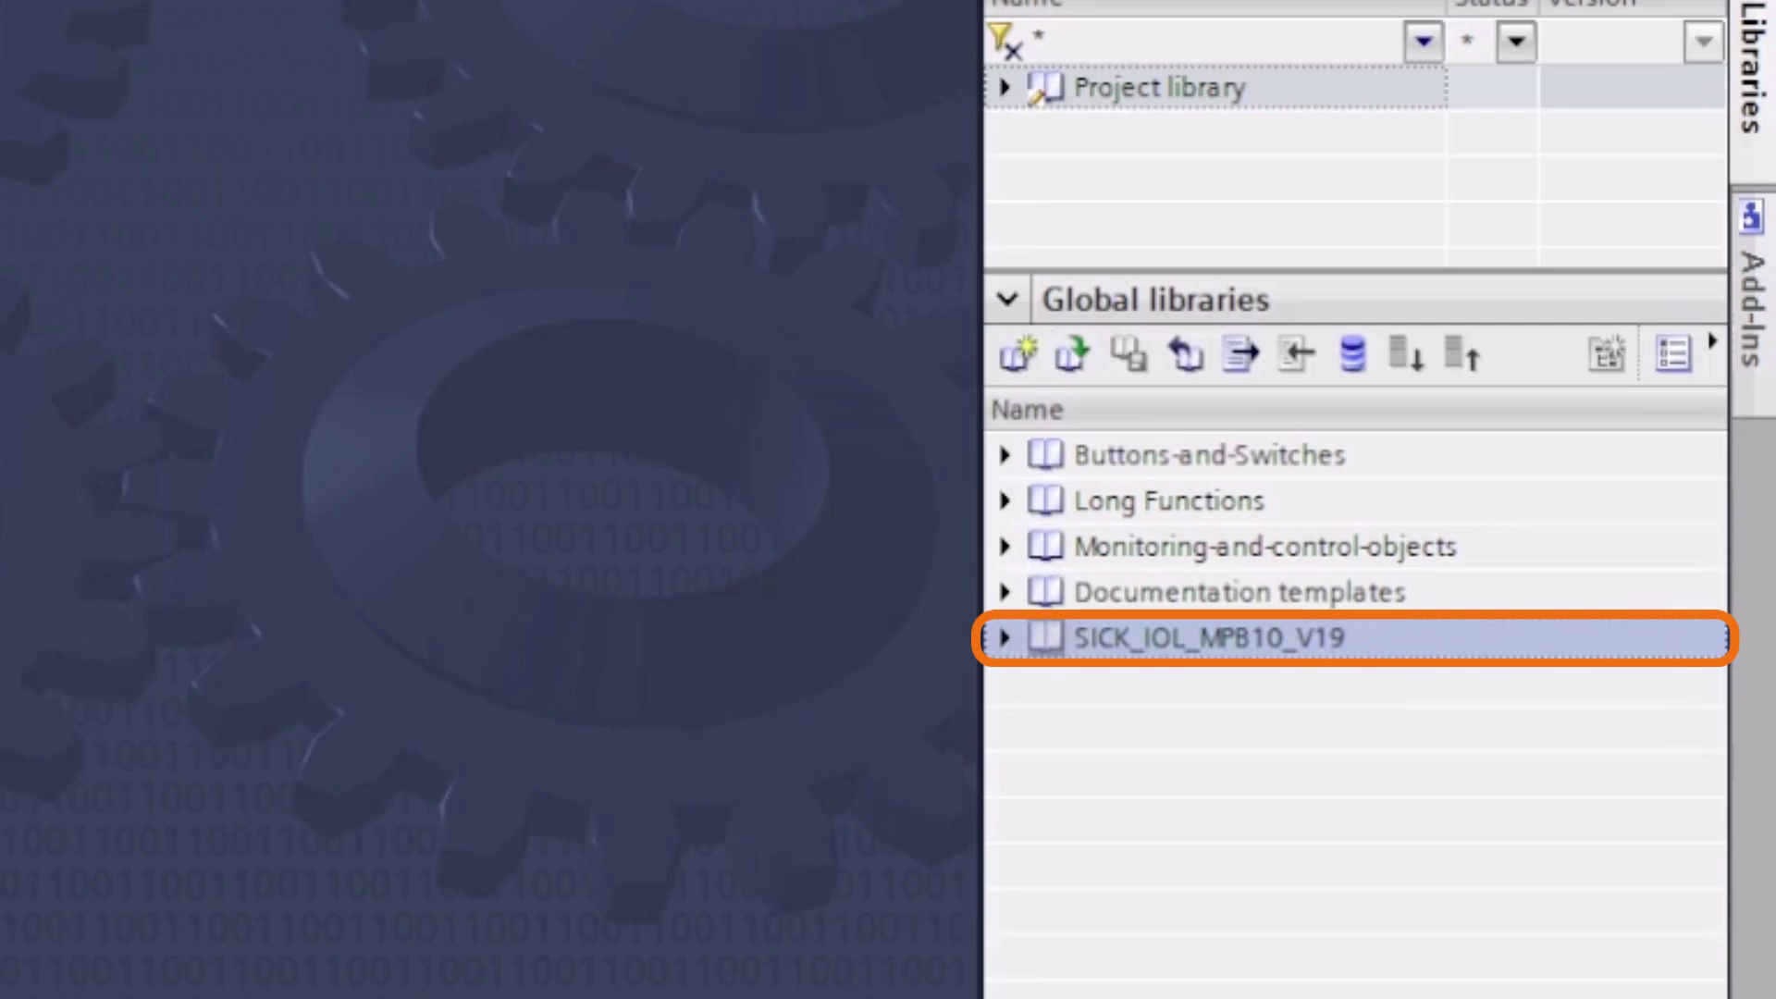
Copy the SICK_IOL_MPB10_V19 program blocks and PLC data types master copies into PLC_1.
click(1005, 638)
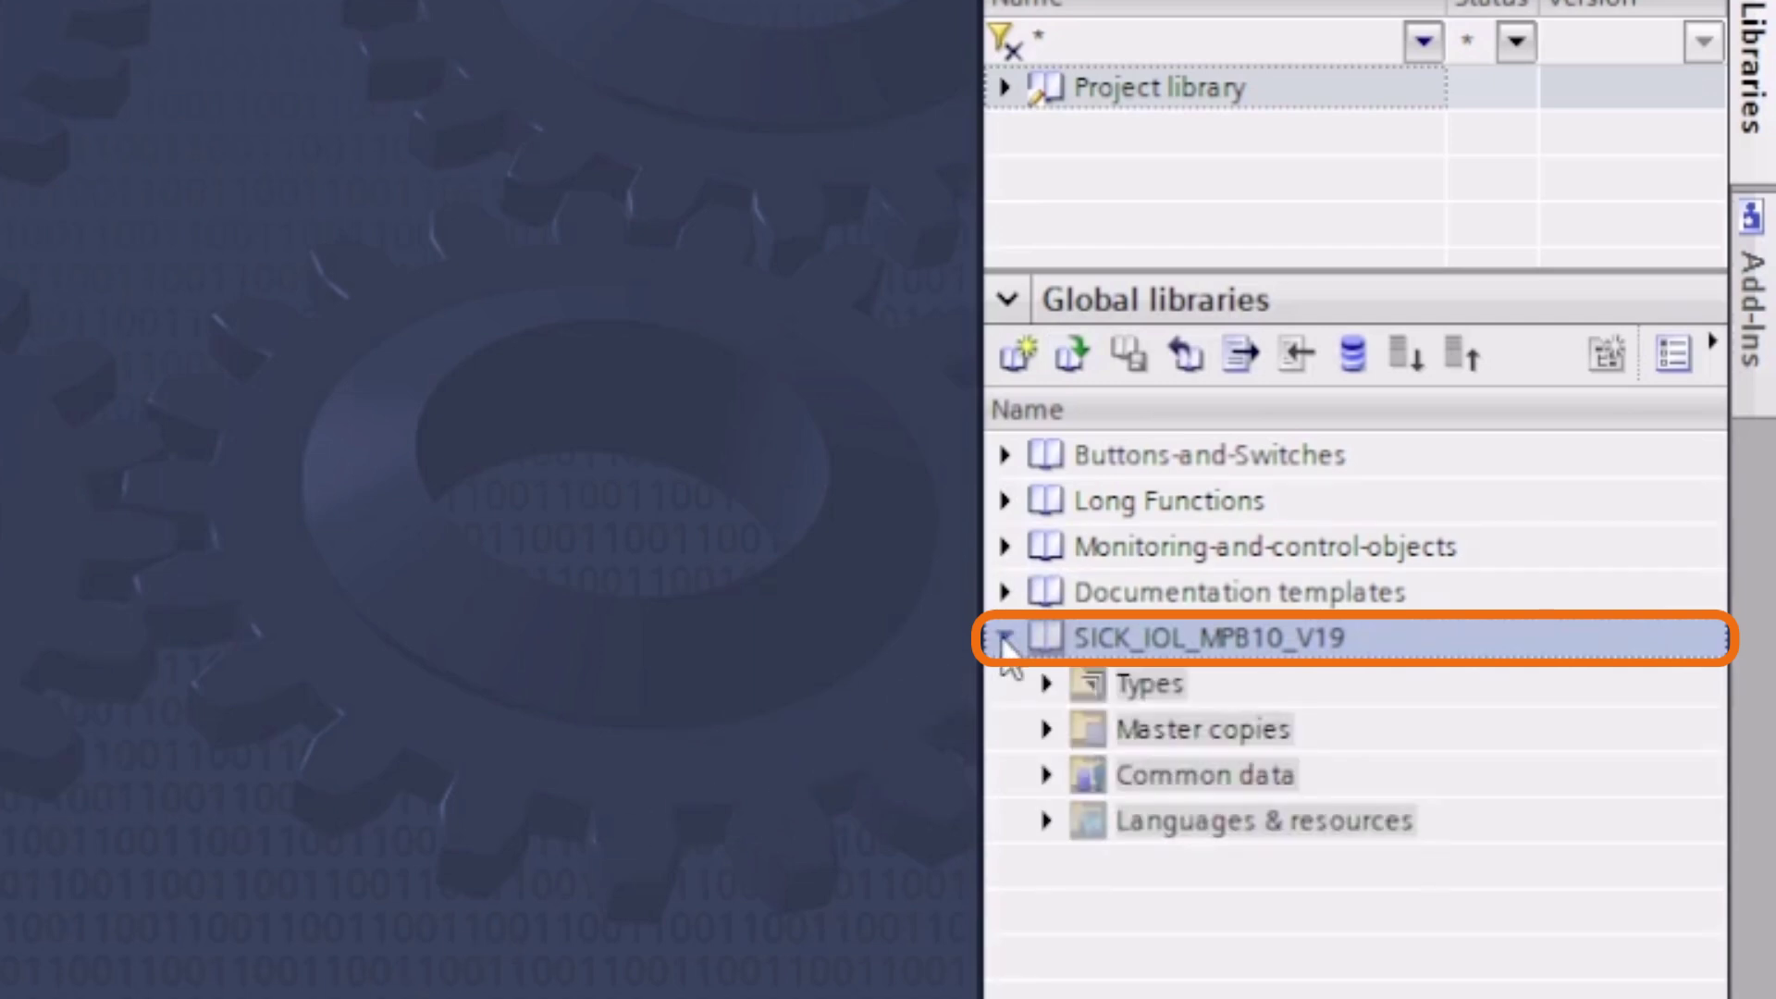
click(1045, 728)
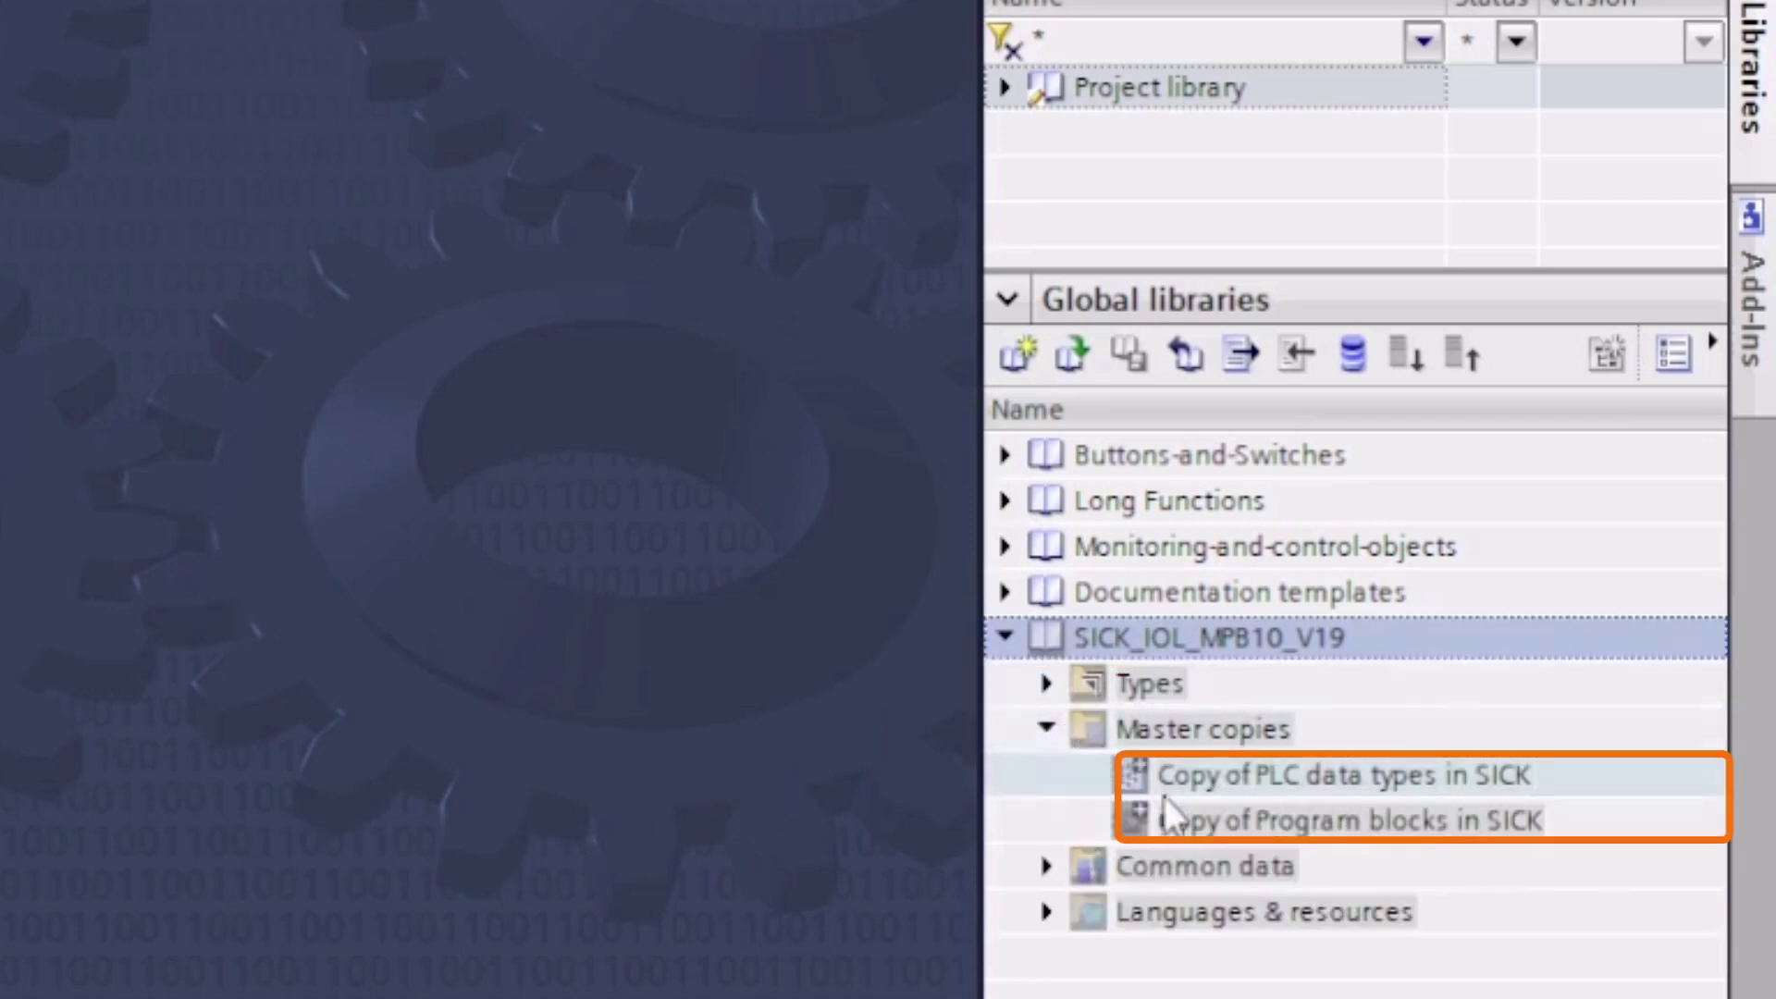
click(1187, 819)
click(1185, 774)
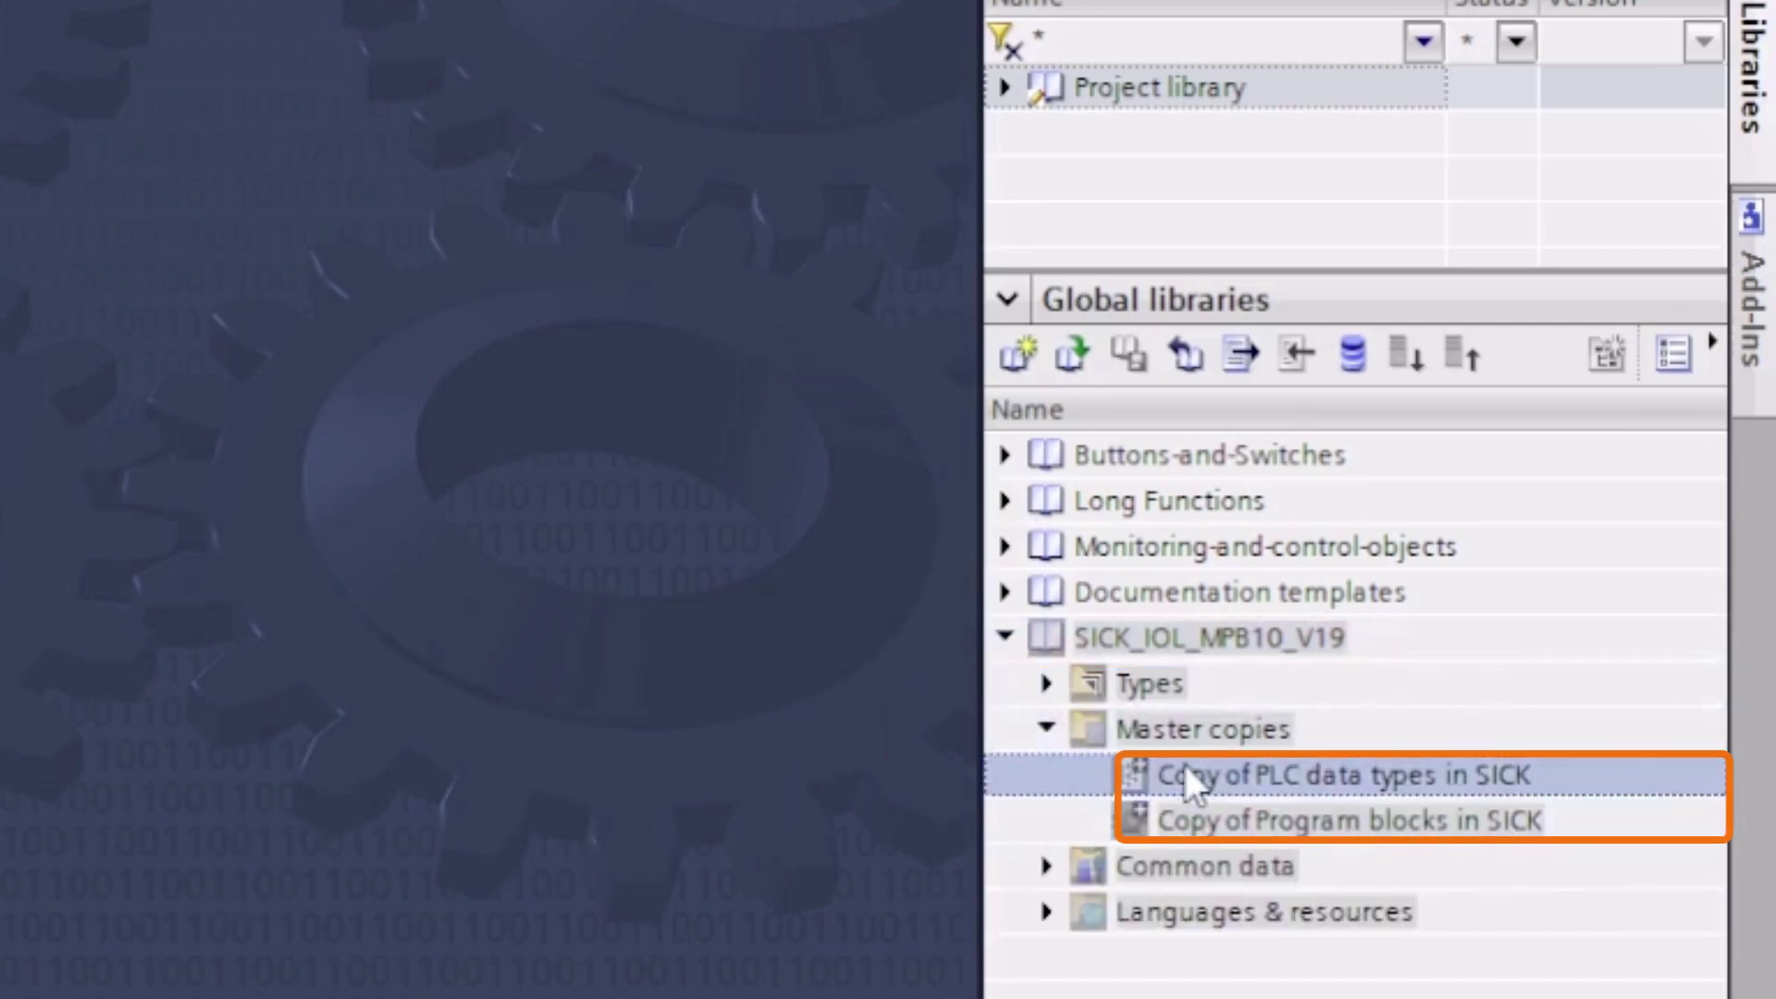
drag(1194, 820, 155, 313)
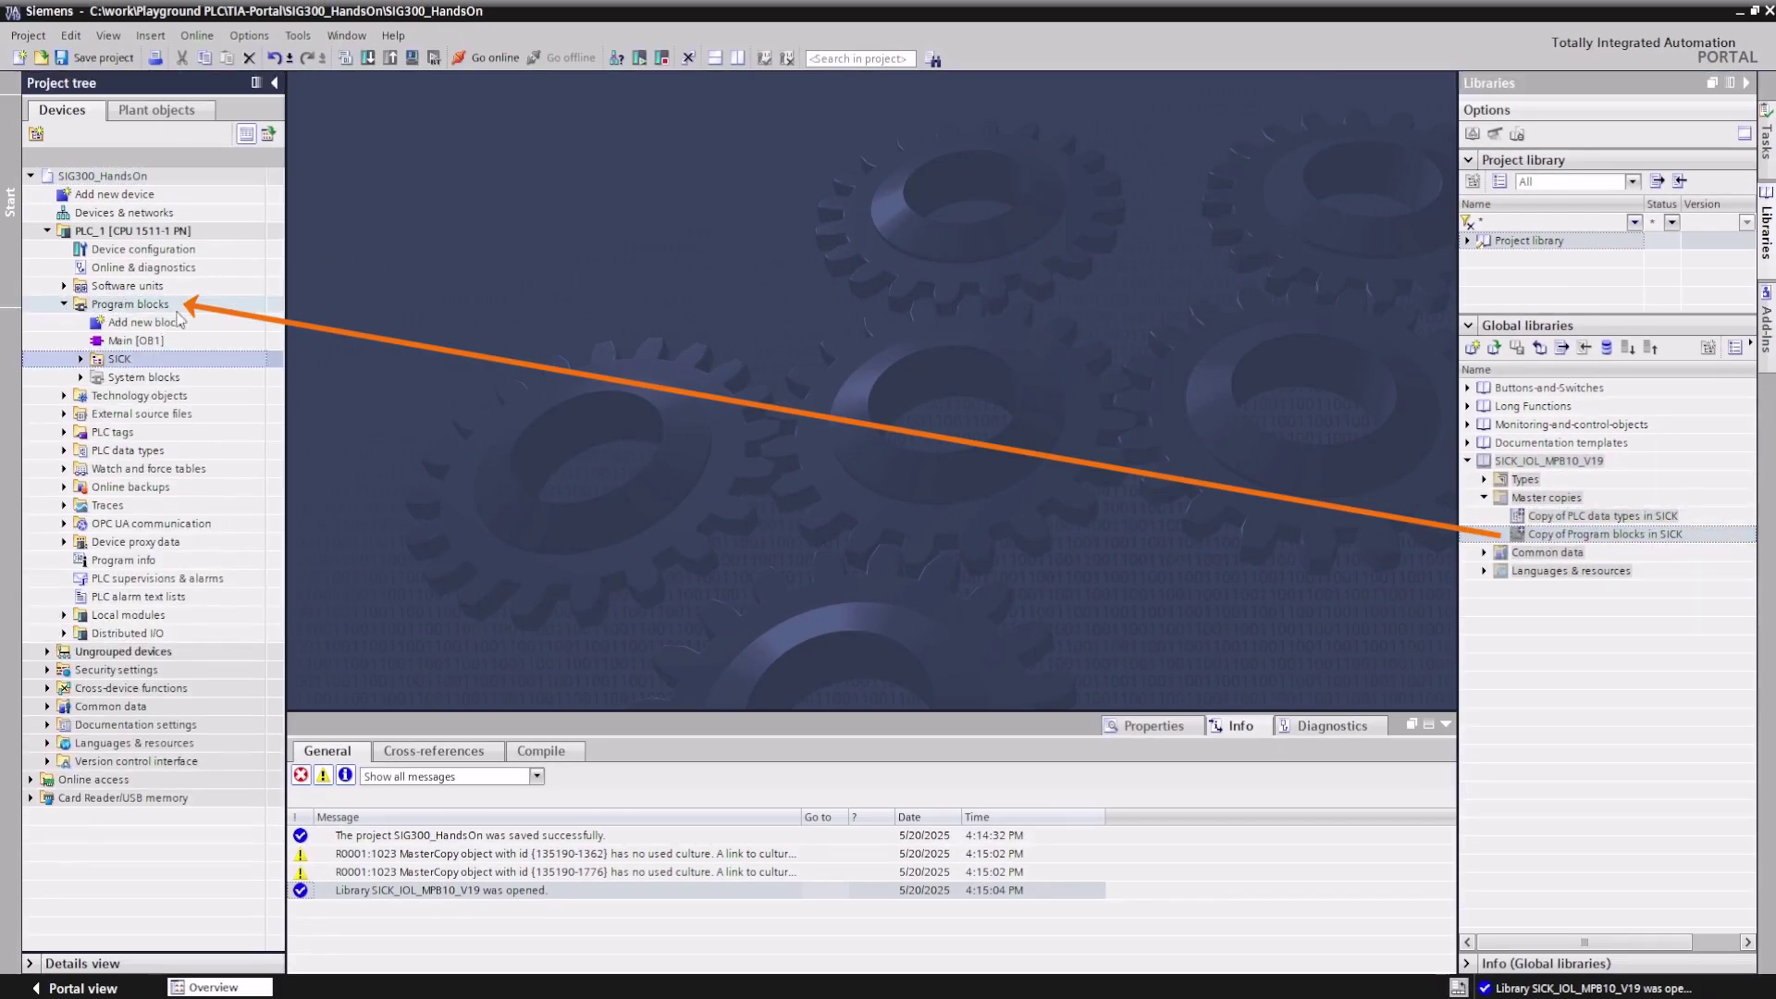
click(1578, 520)
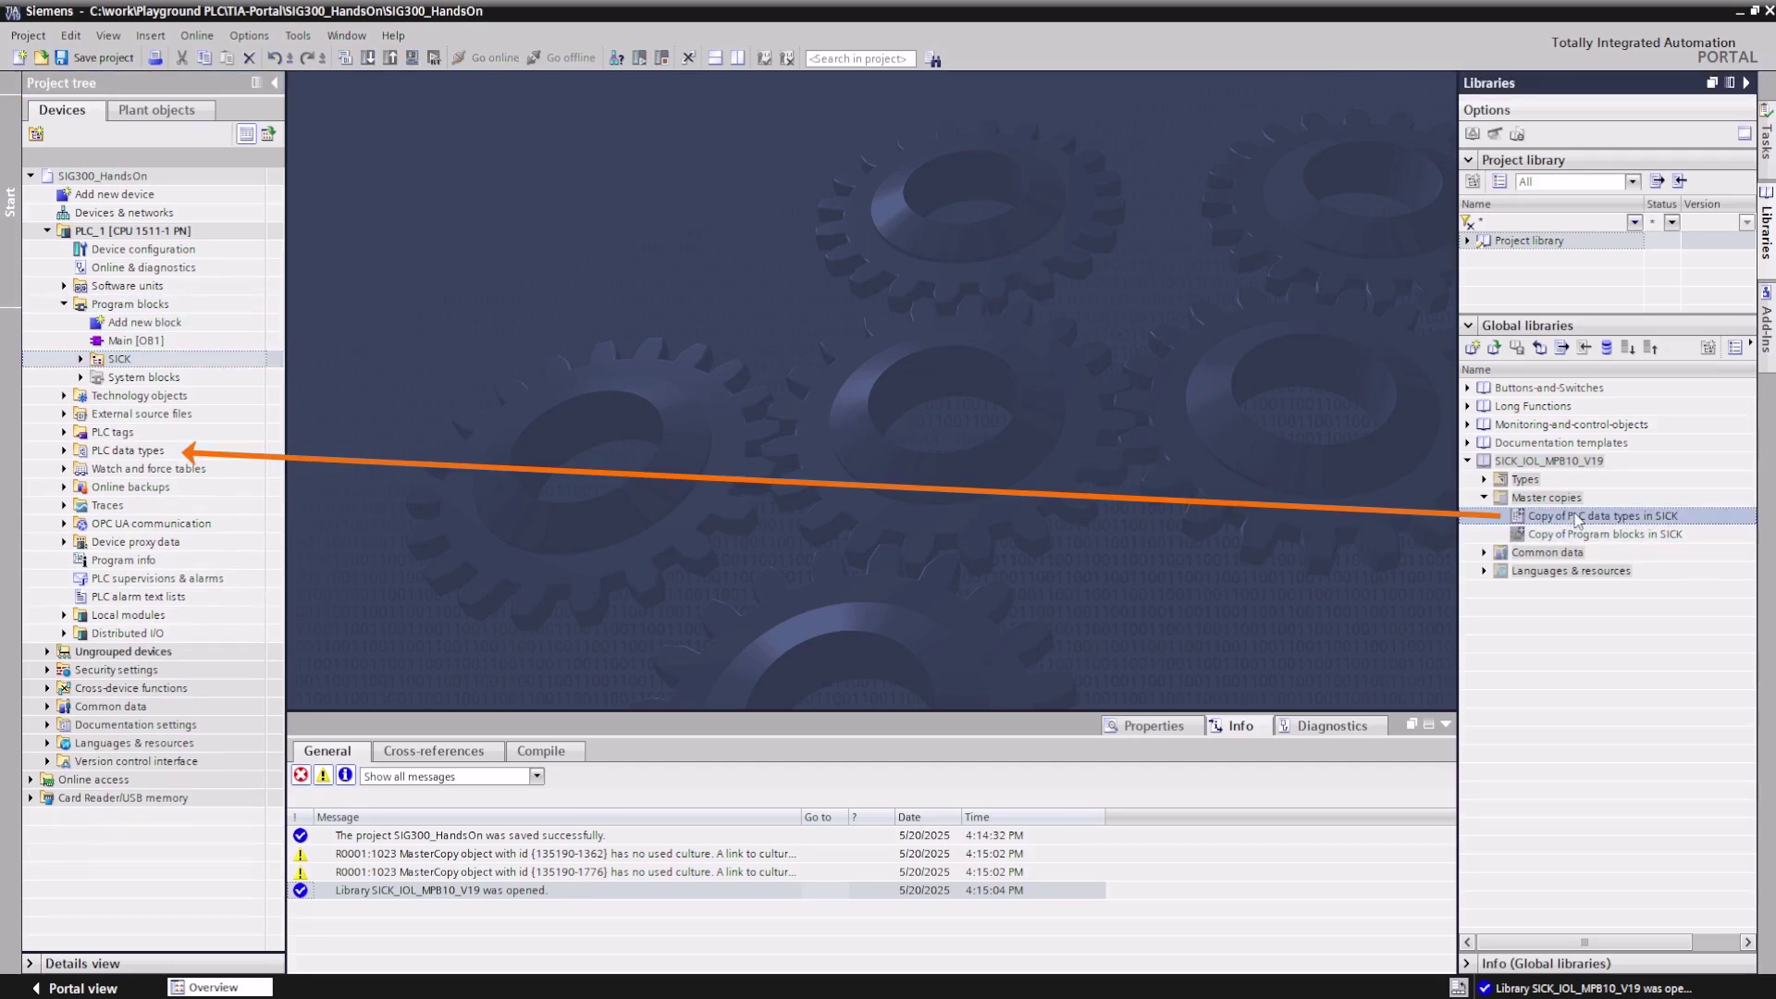
drag(1577, 520, 129, 453)
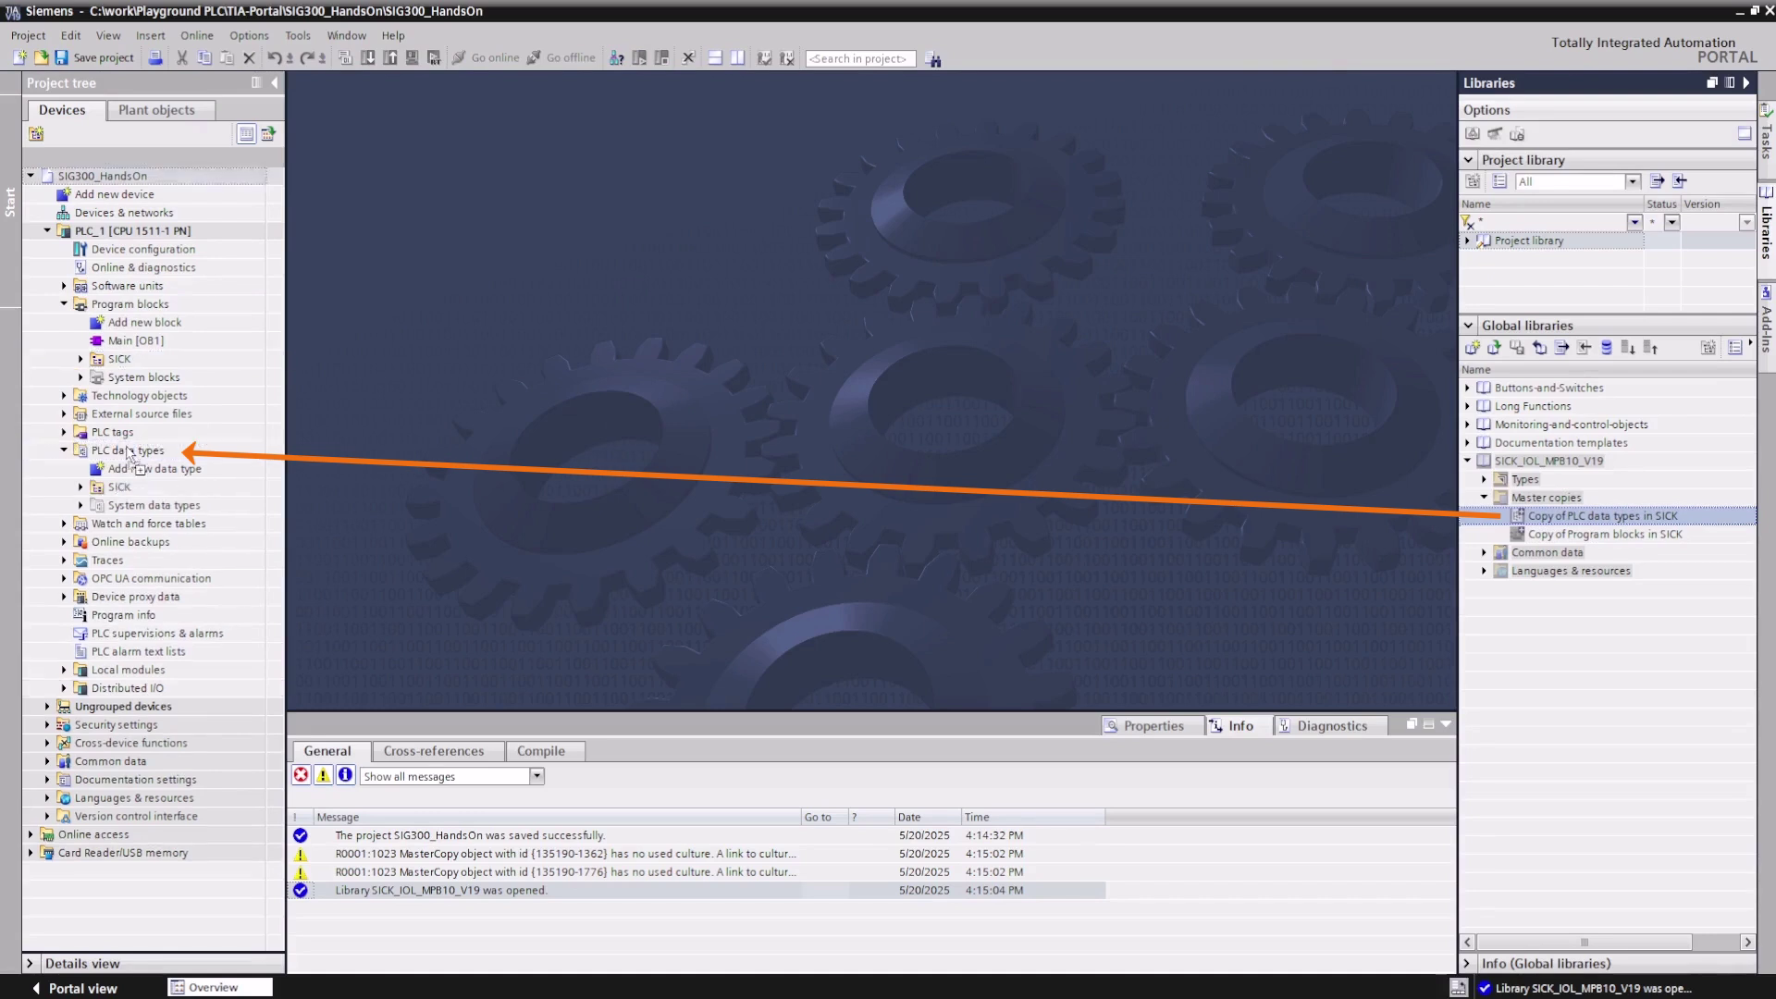
Open Main [OB1] and place an F_SICK_PD_MPB10 [FC1] call in Network 1.
double_click(131, 342)
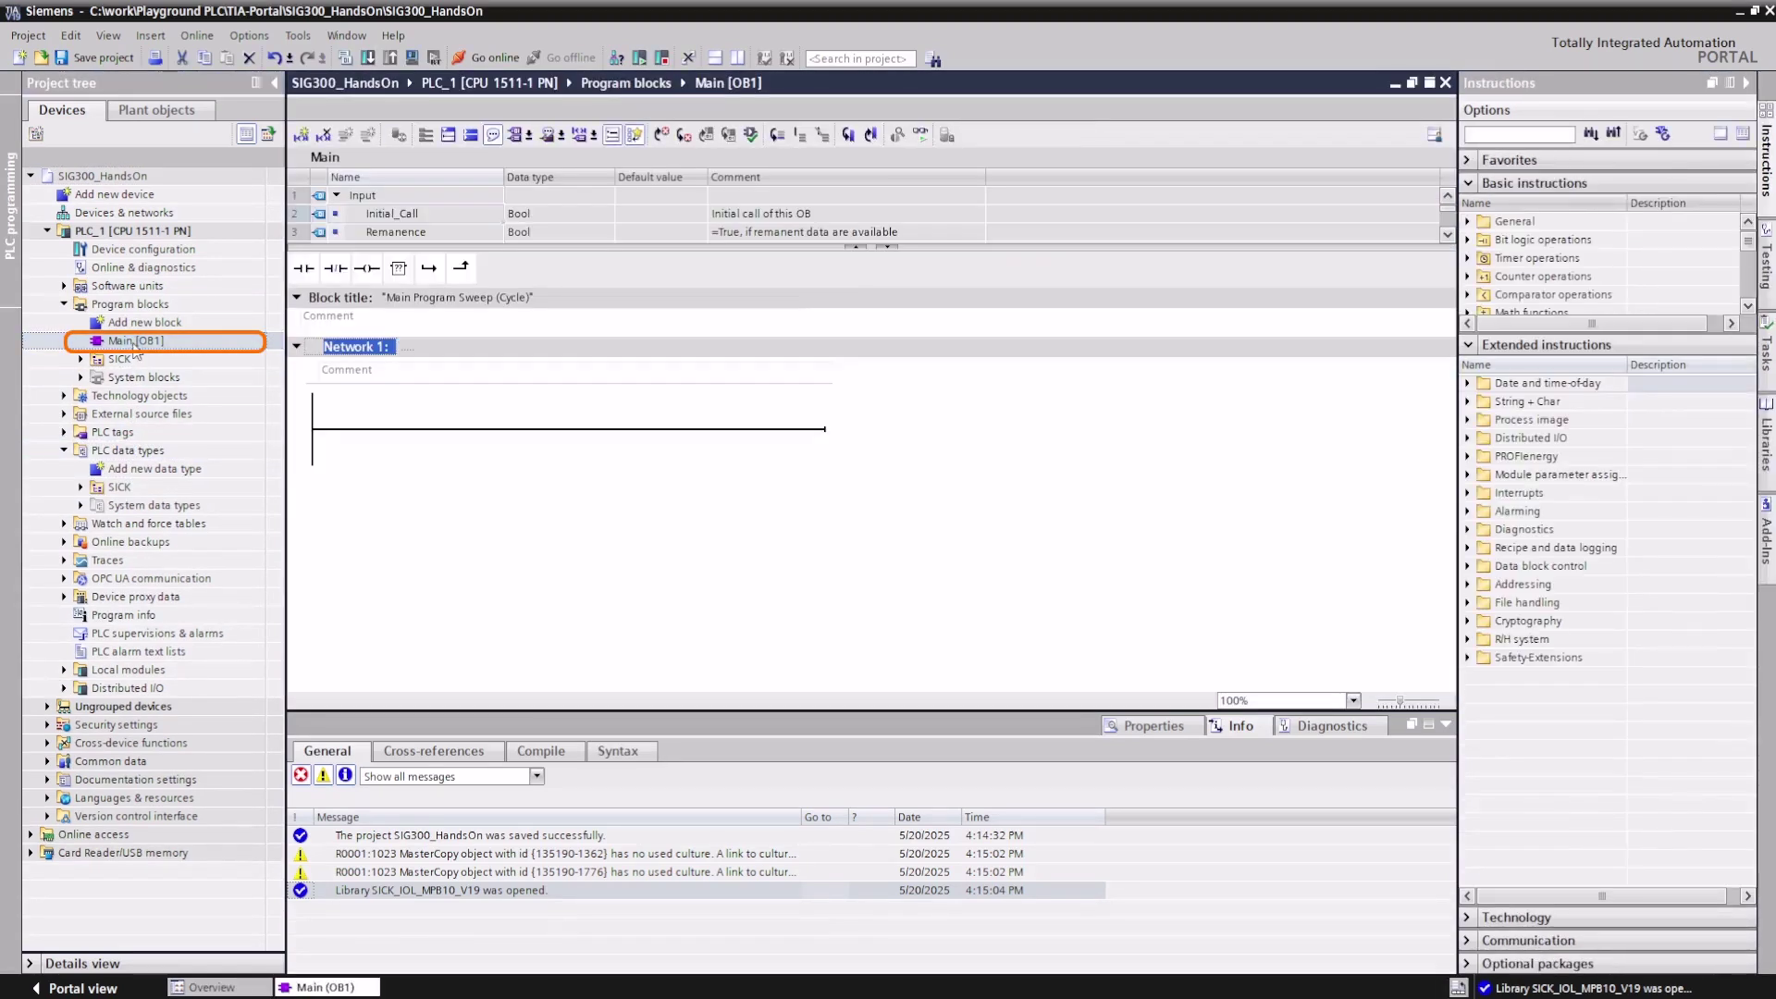
click(81, 359)
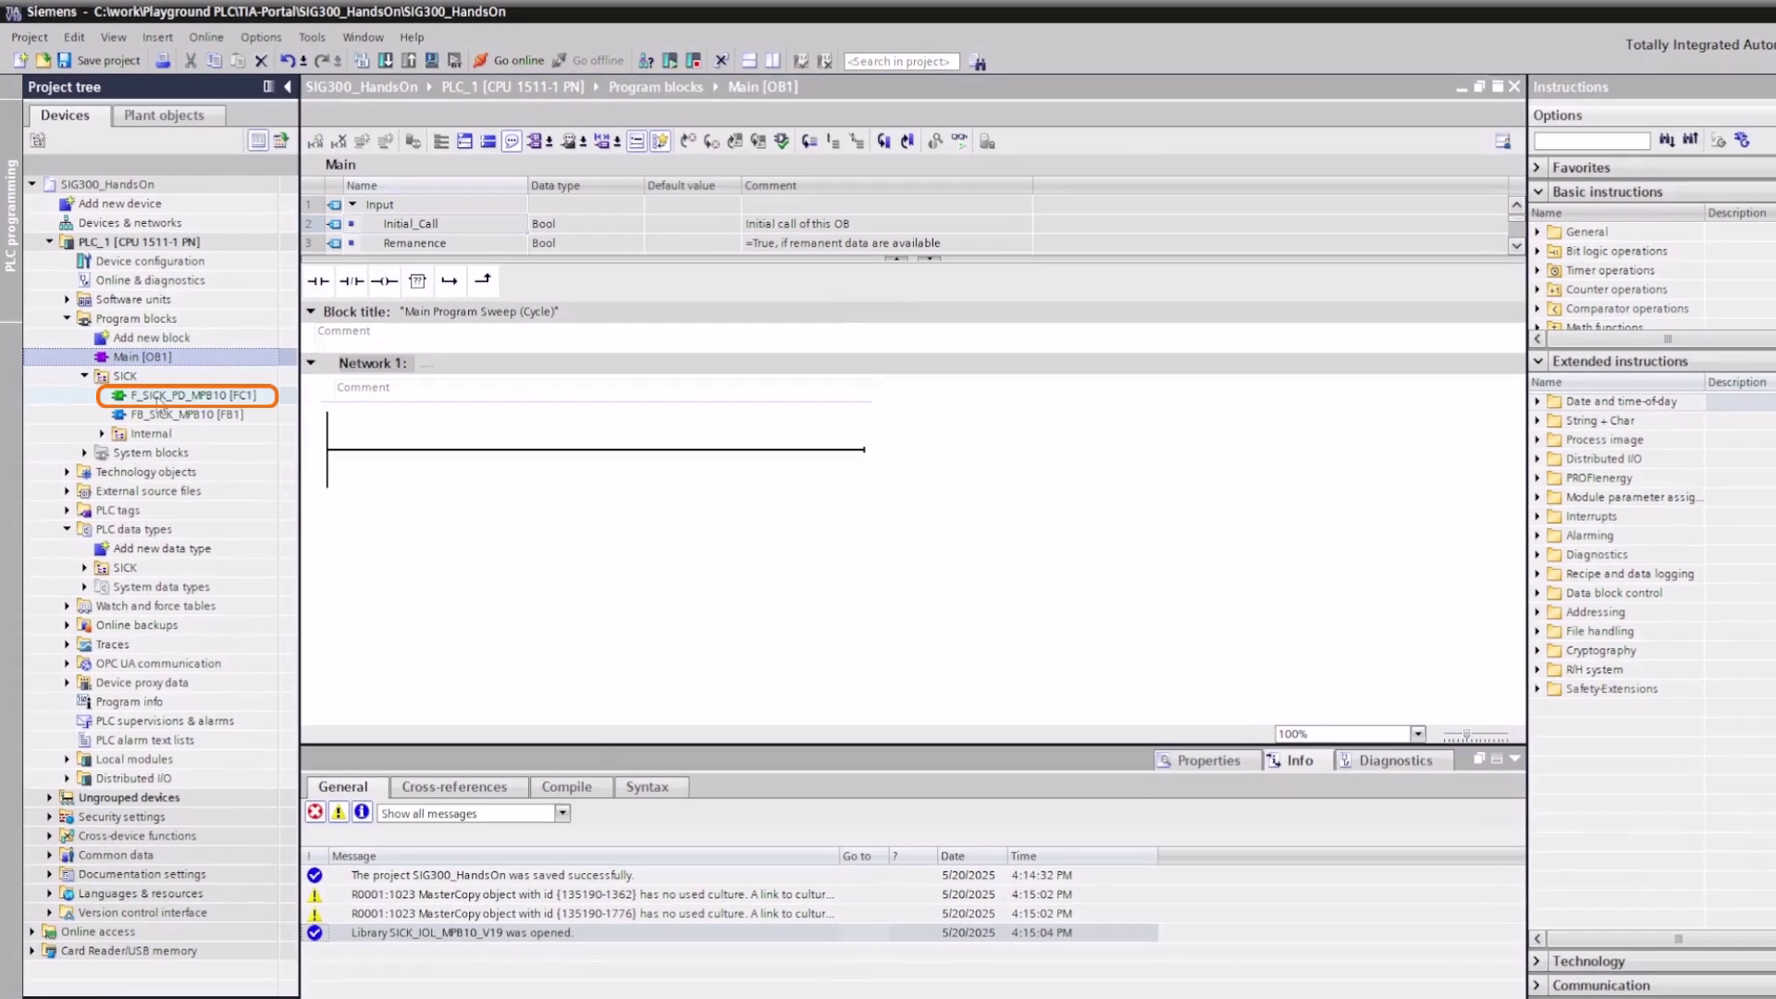
click(151, 377)
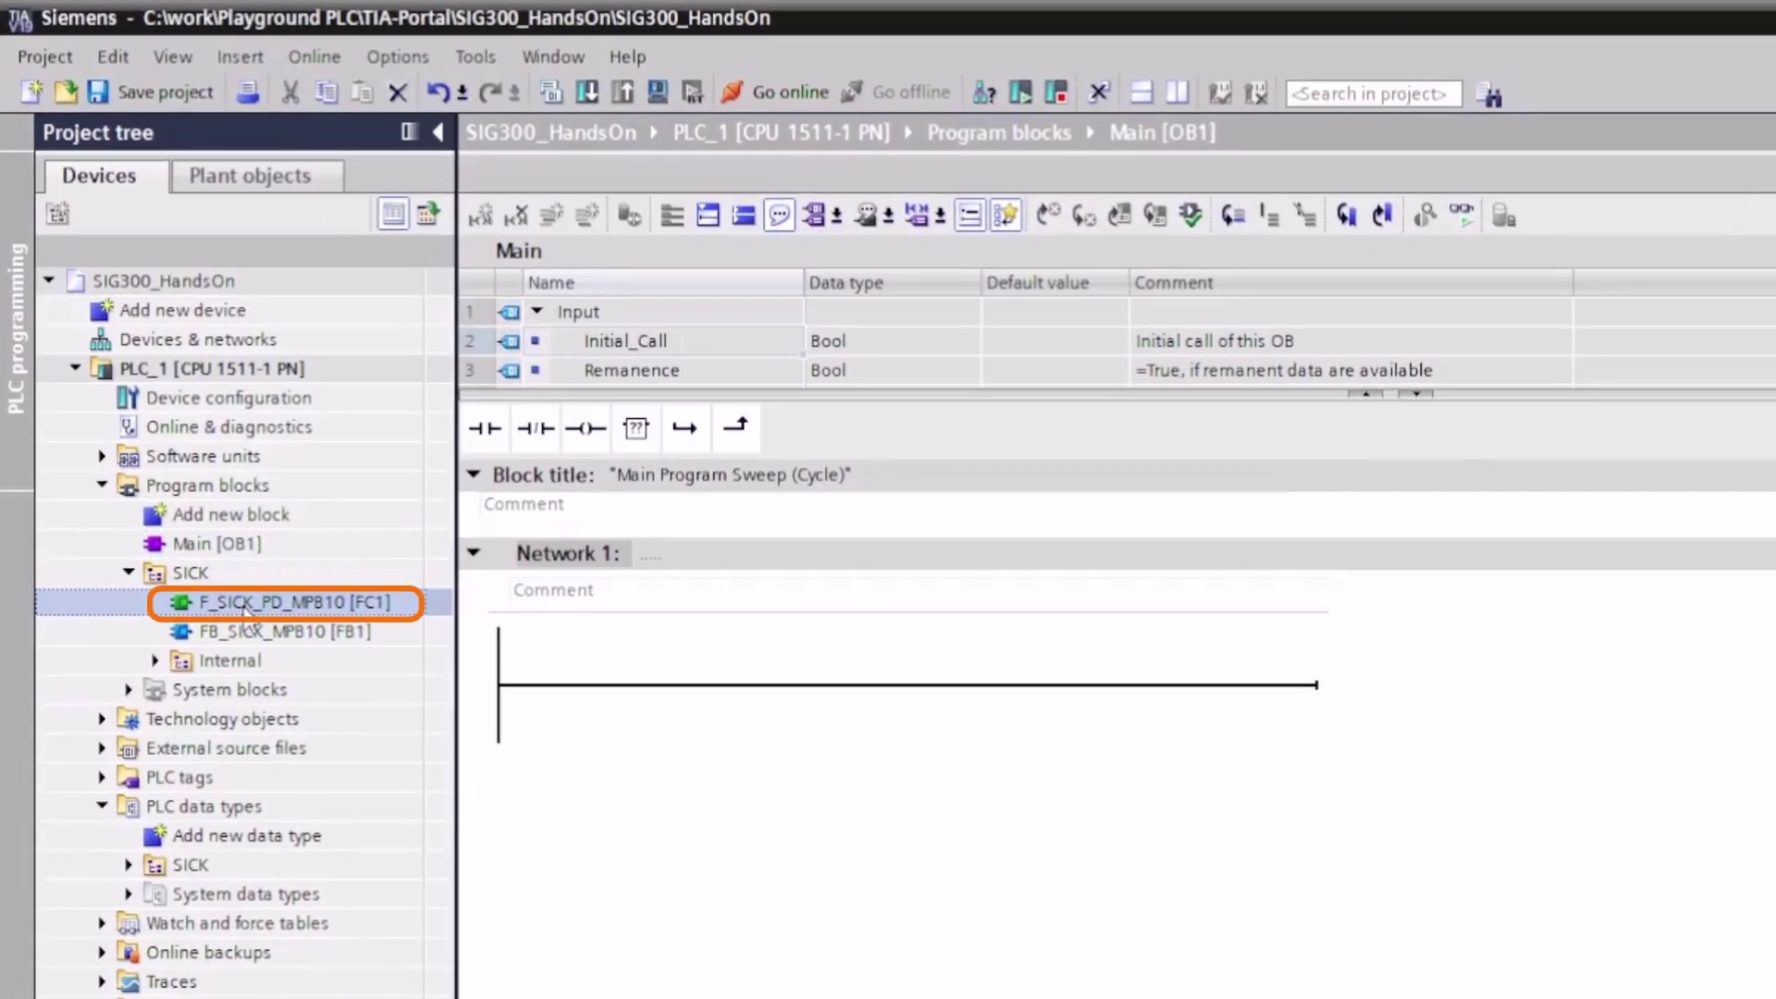
drag(245, 610, 913, 687)
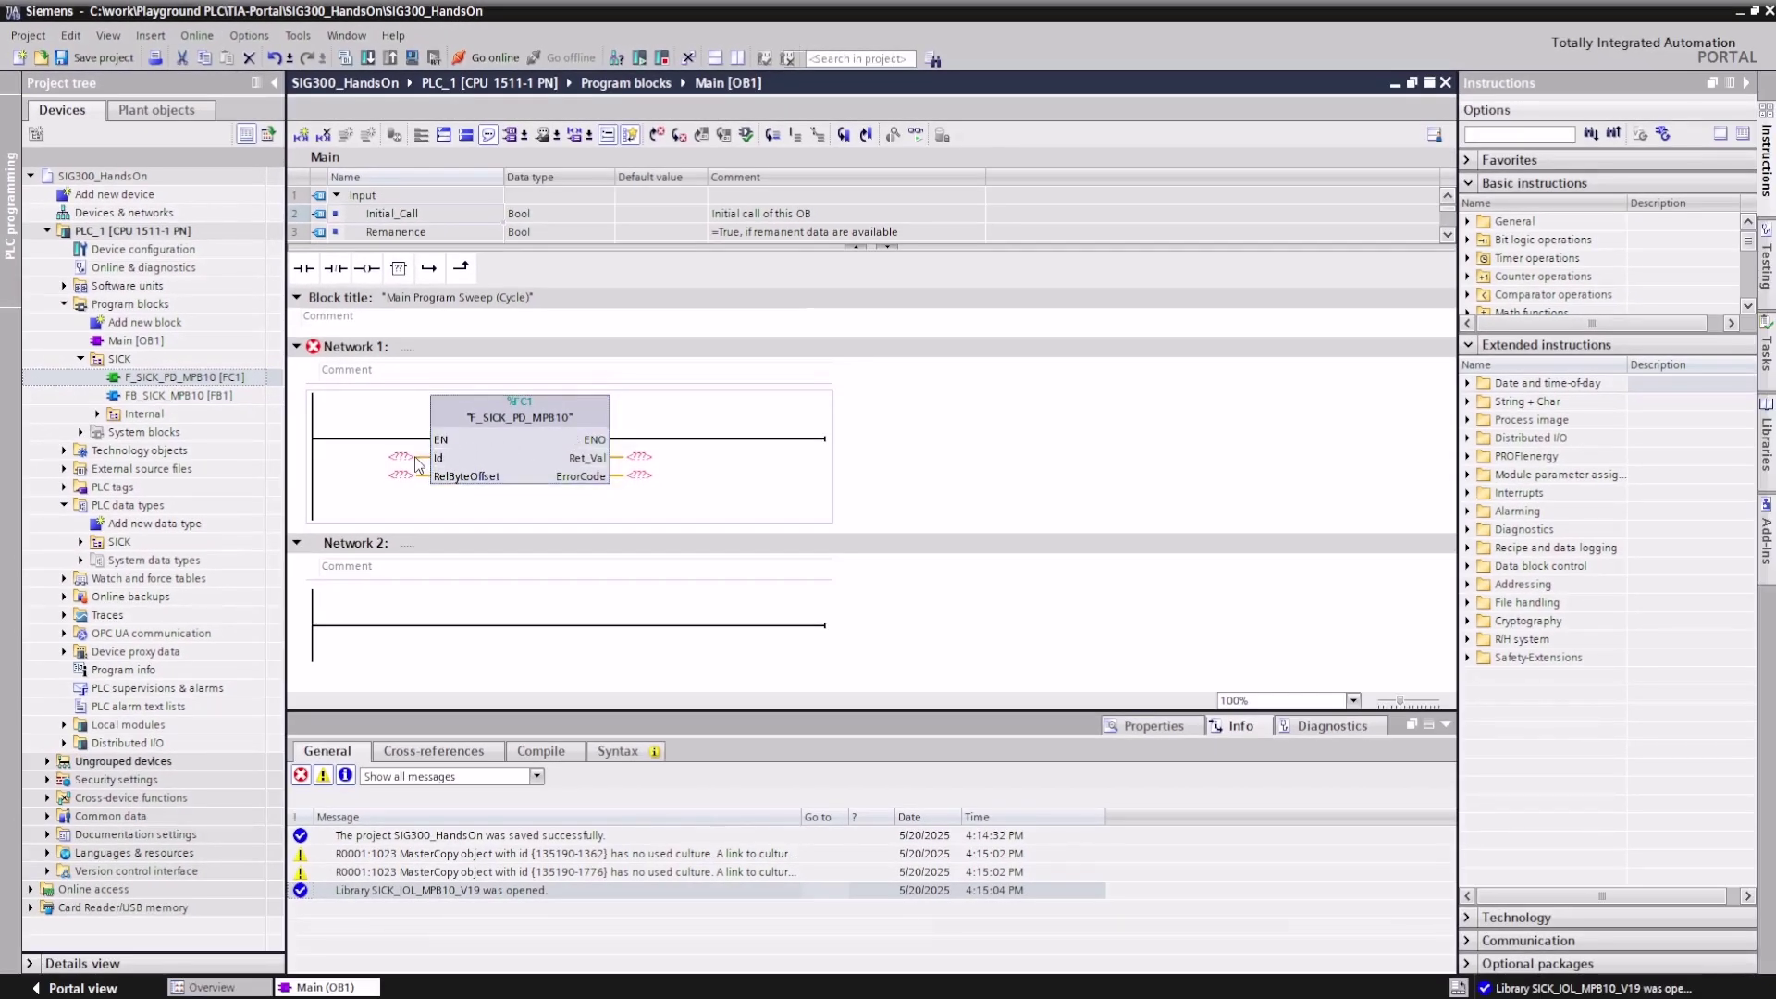
click(407, 458)
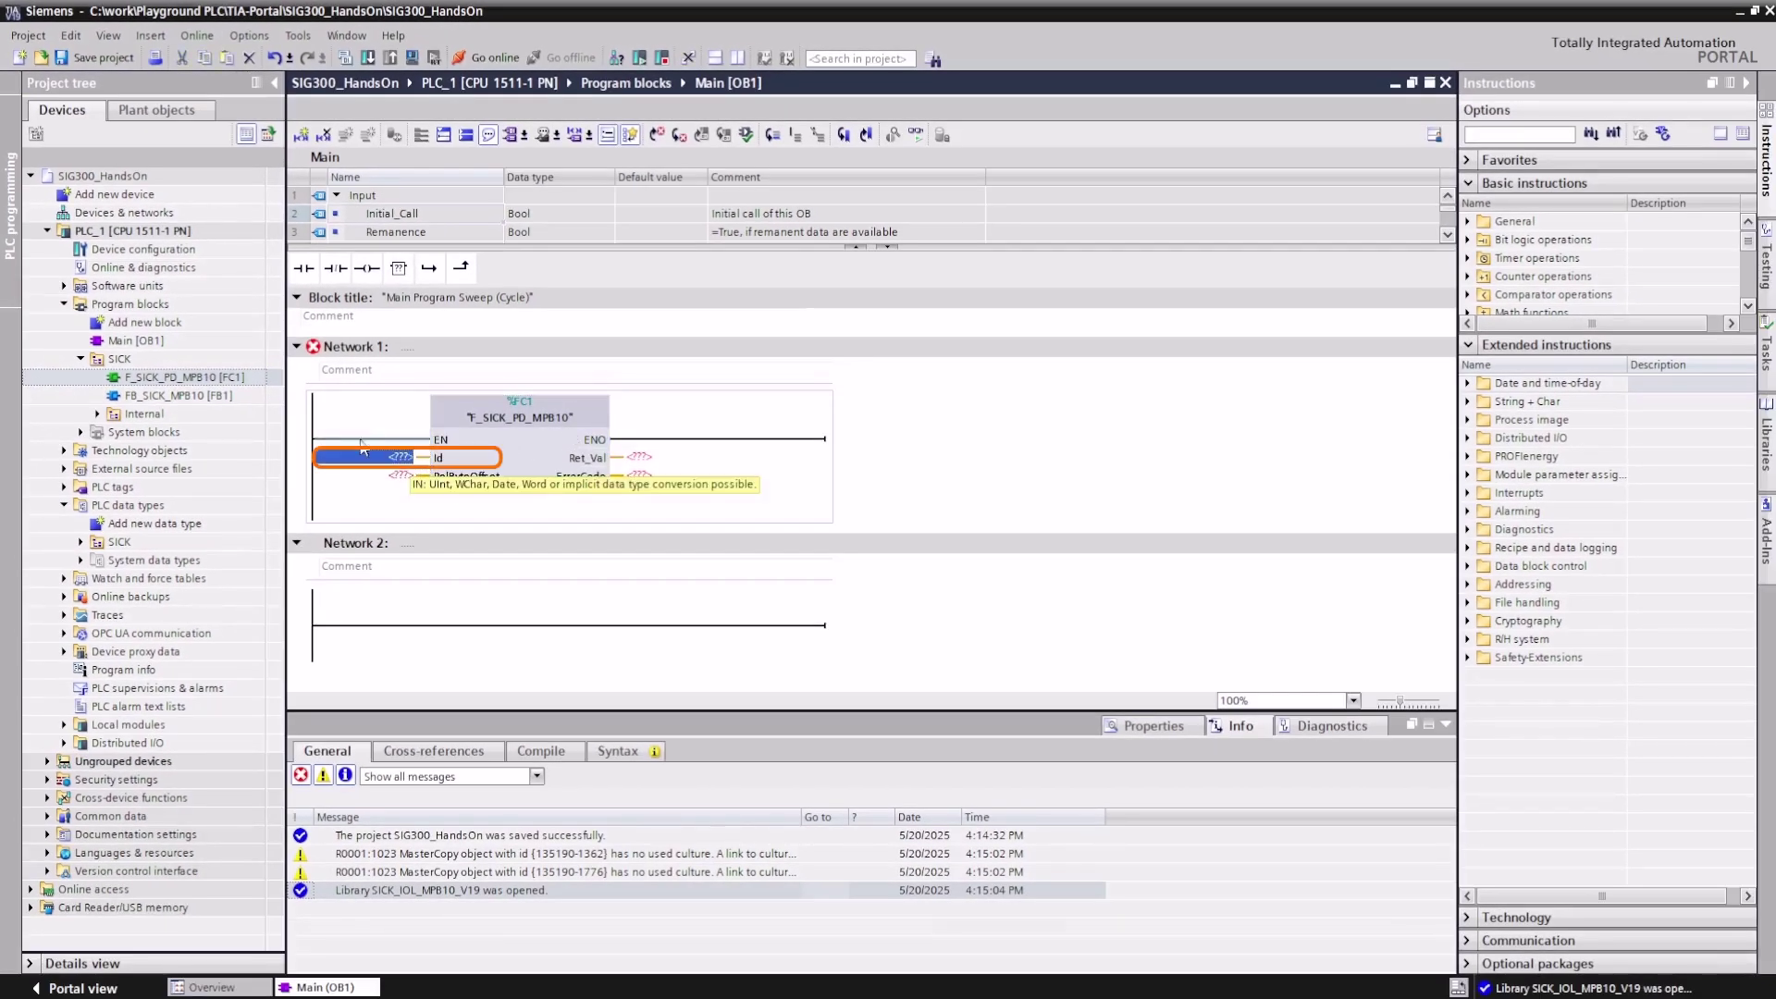
Read hardware identifier 268 from the IO-Link 32I / 0O + PQI module's properties, then return to Main [OB1].
click(159, 253)
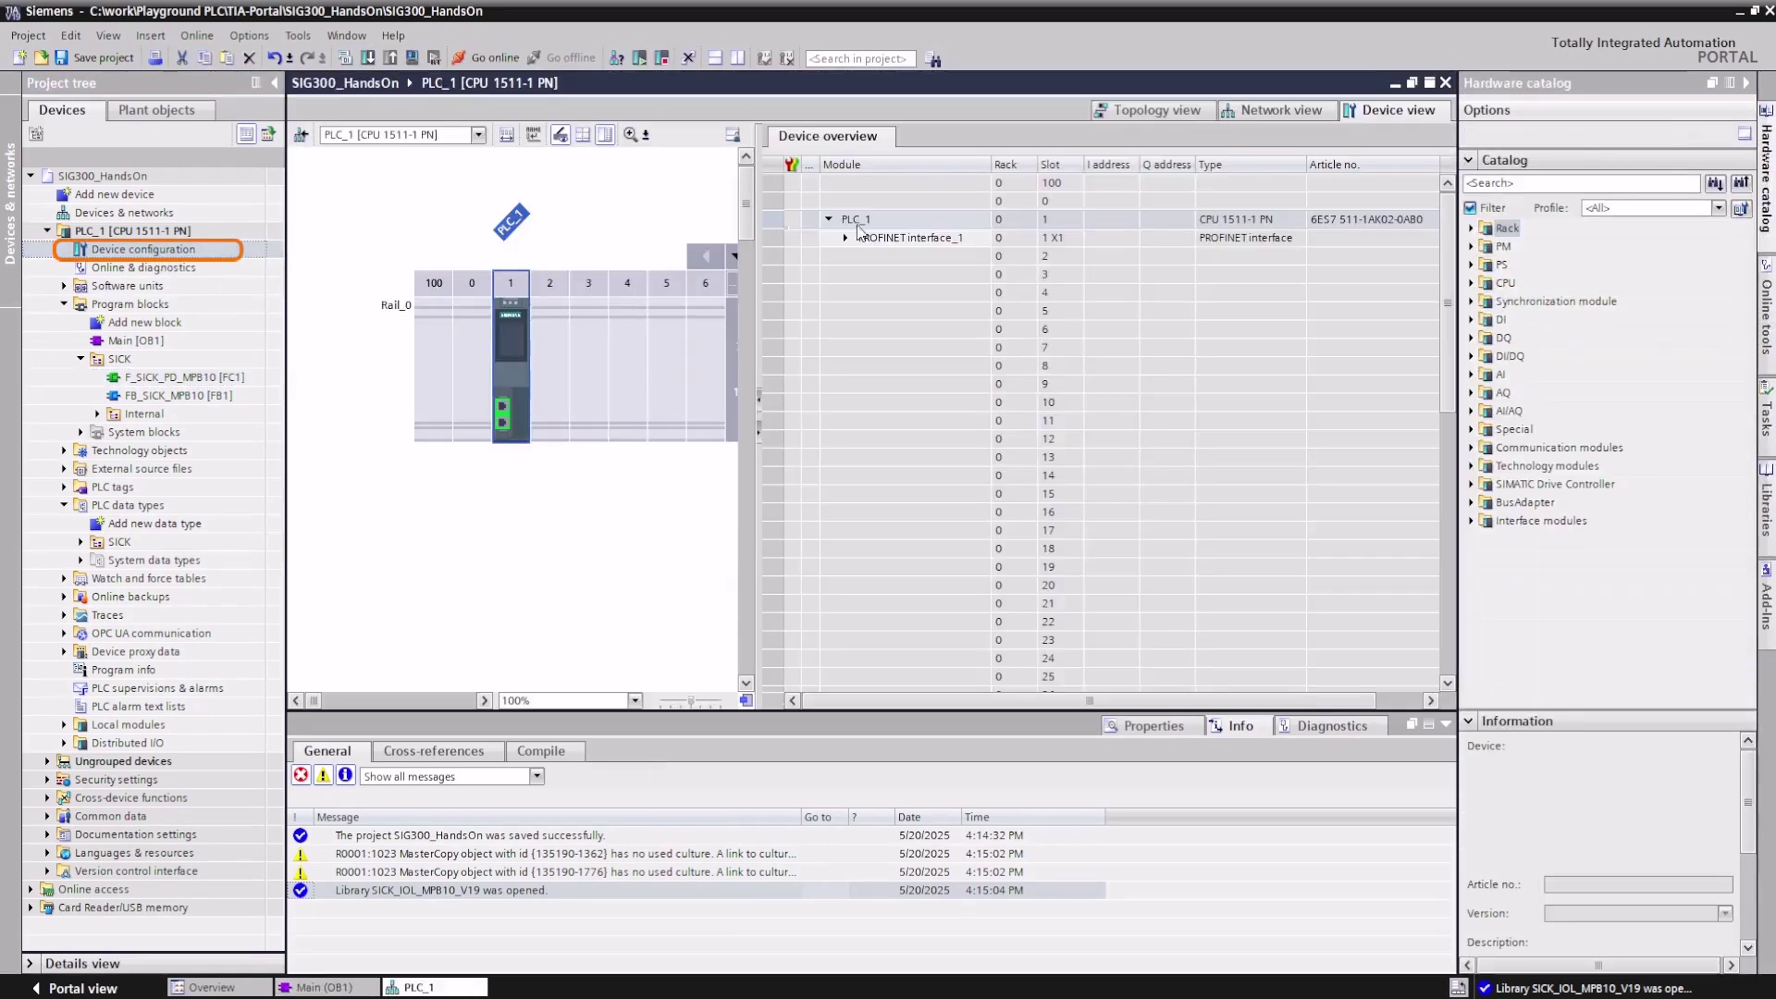
click(1282, 110)
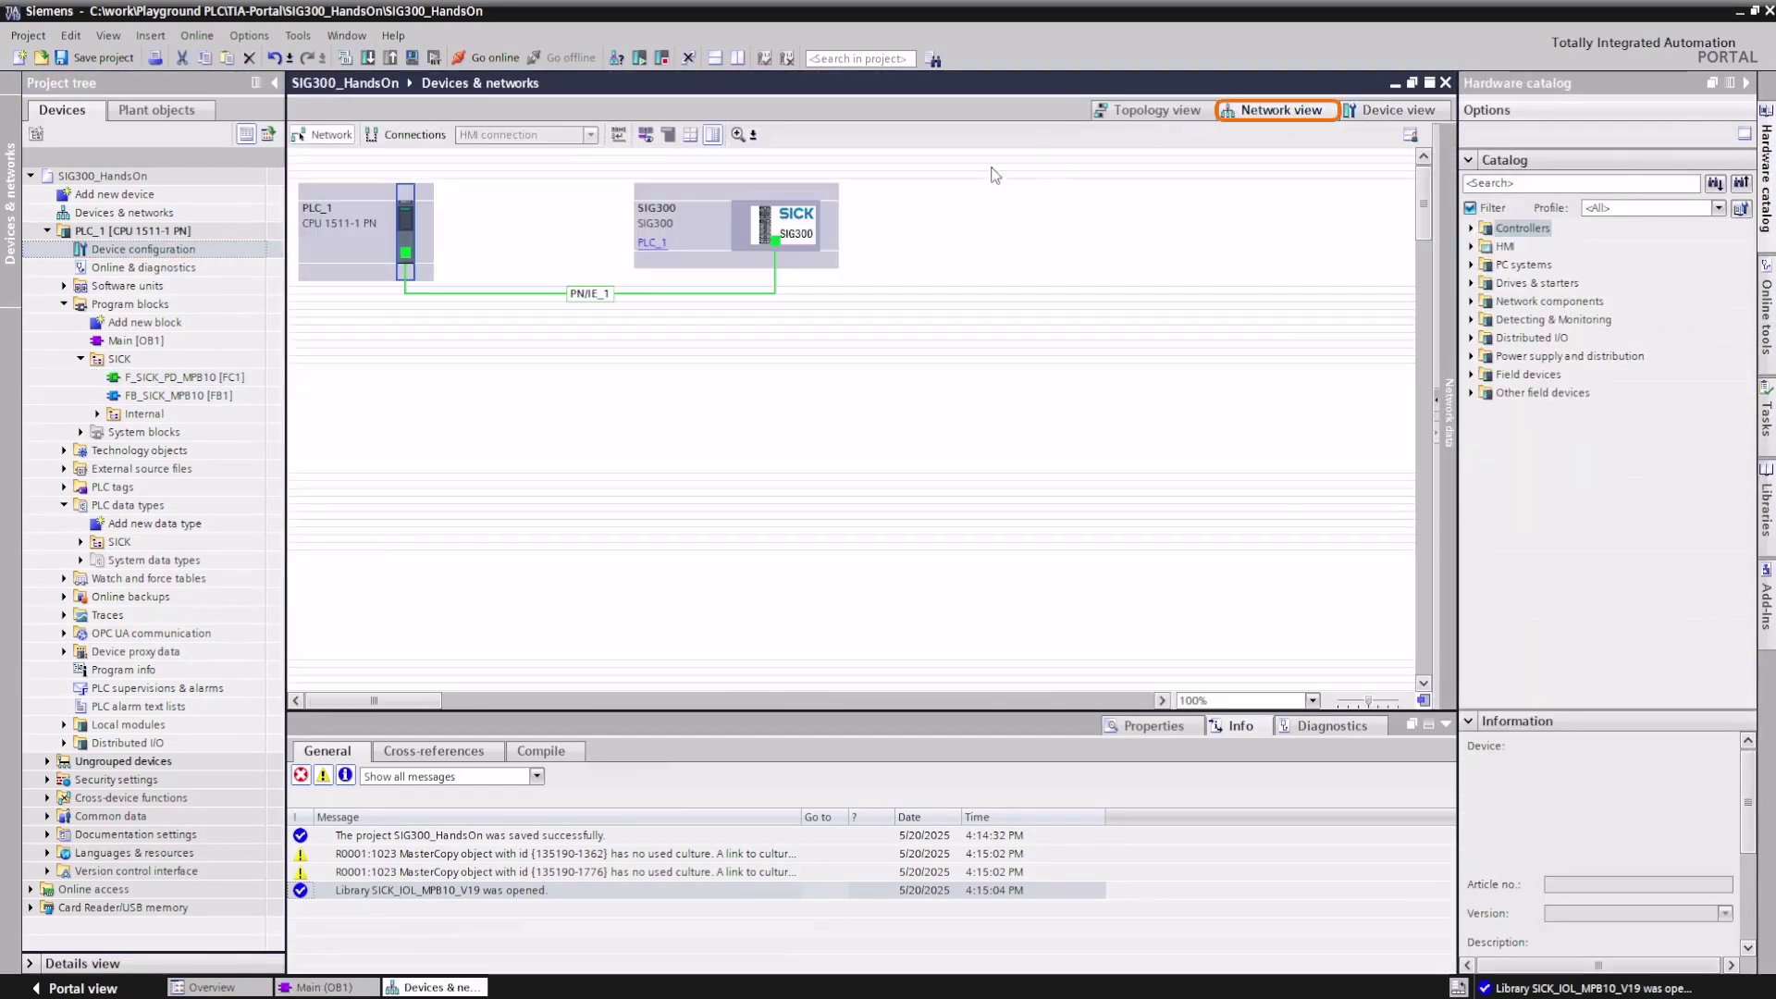
click(685, 223)
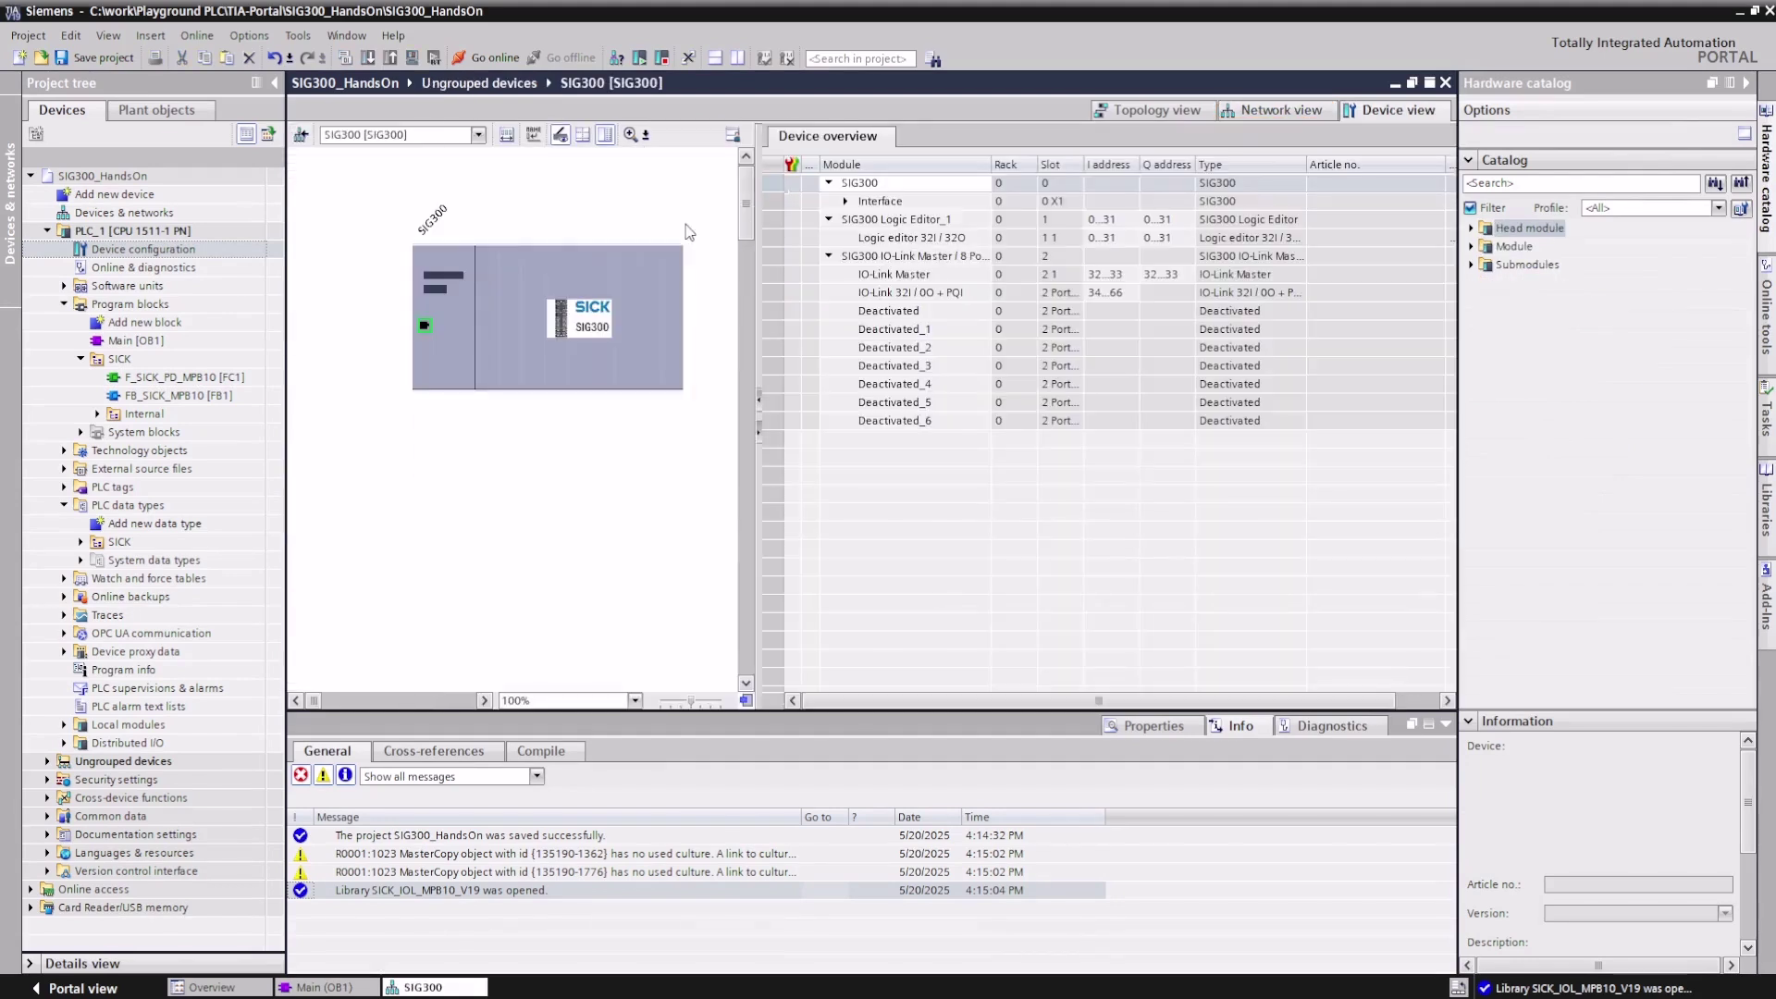
click(919, 295)
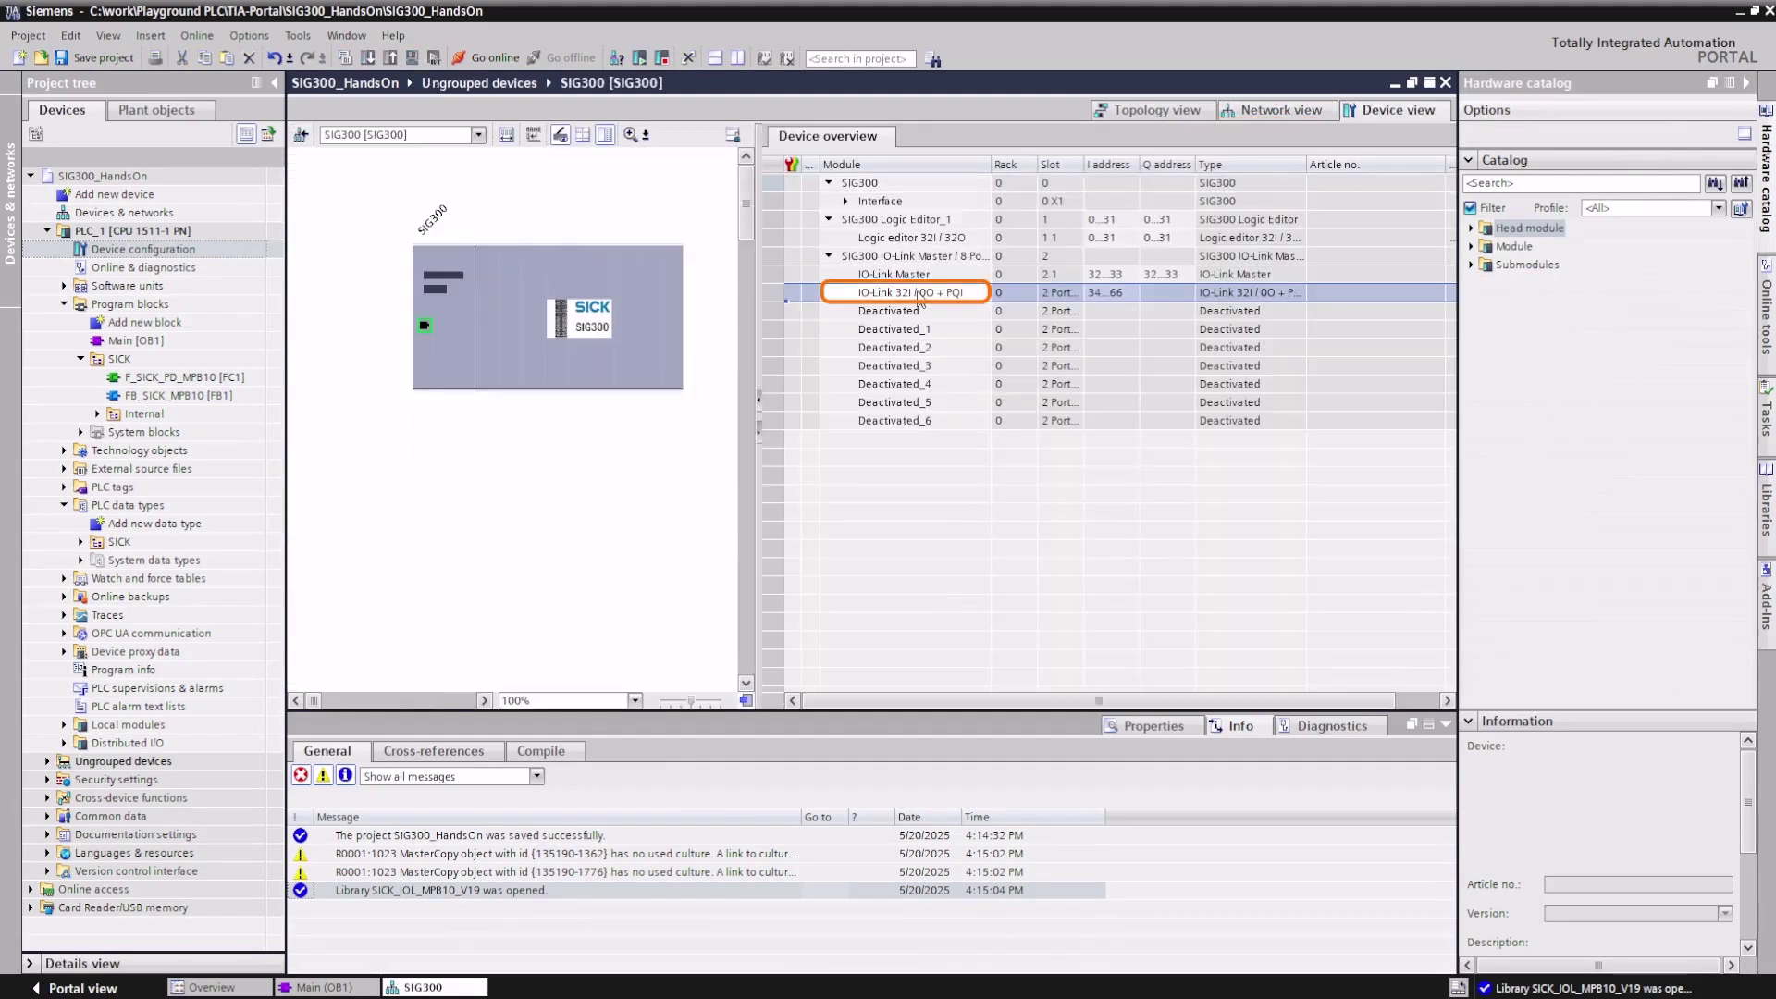
click(1134, 729)
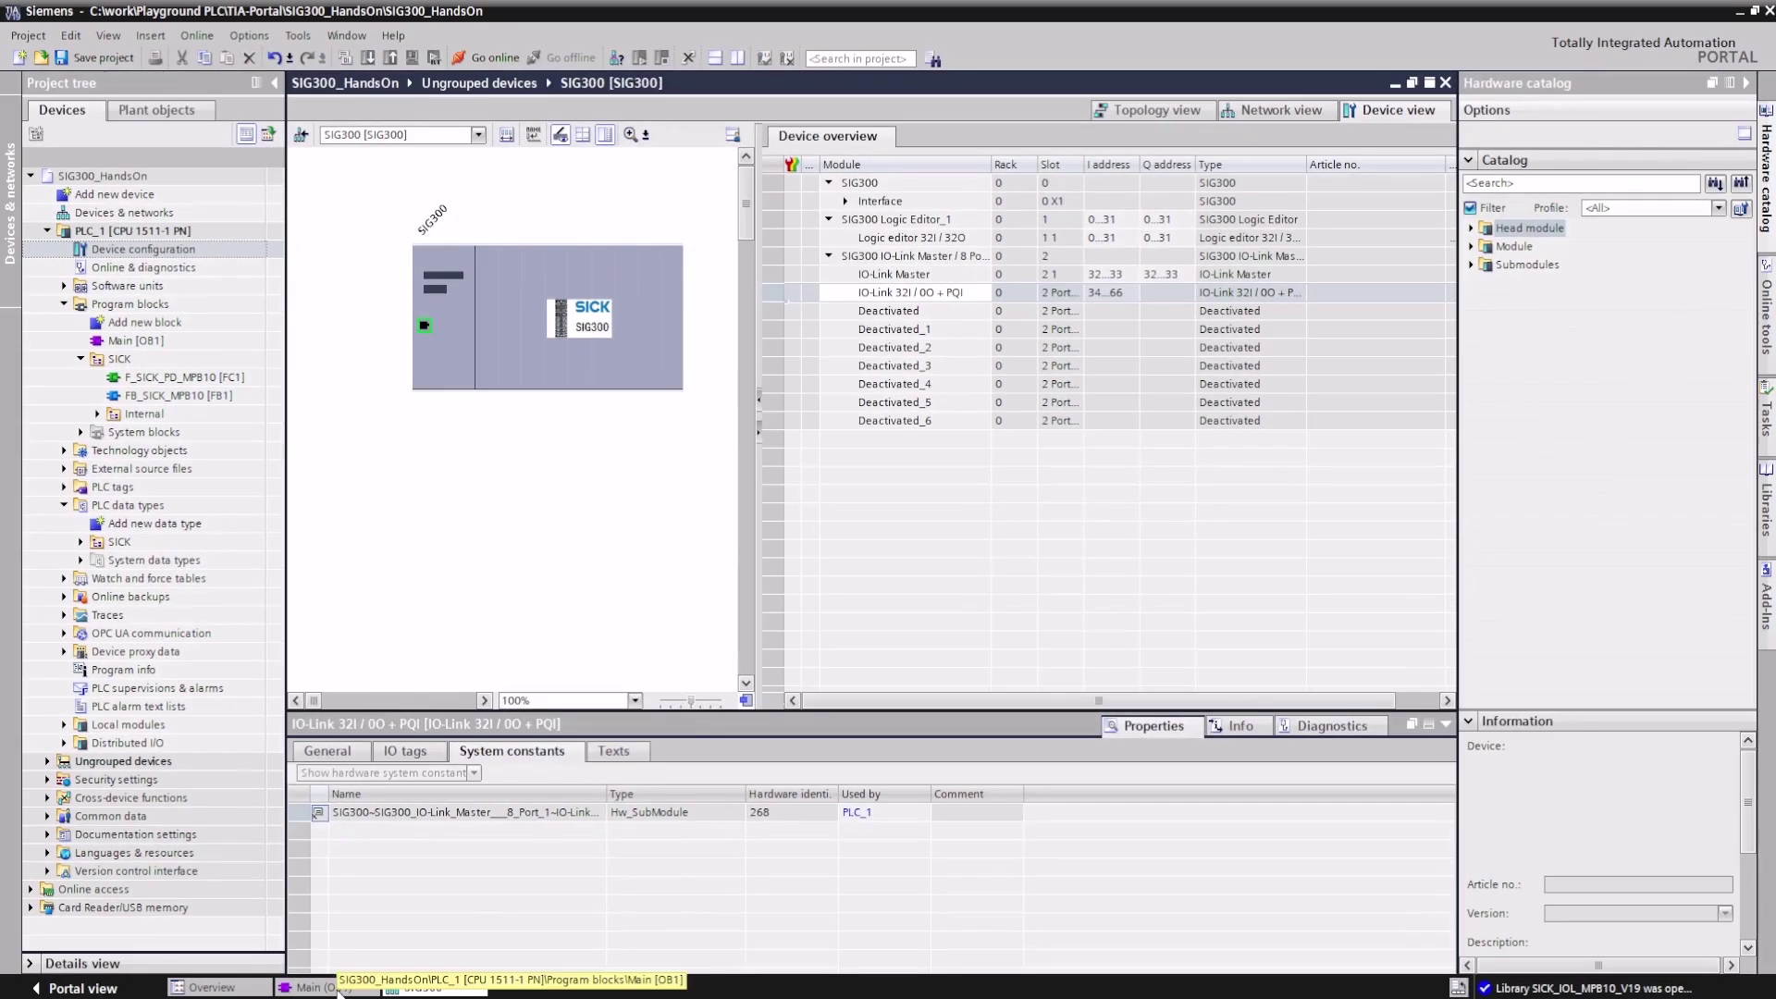
click(339, 988)
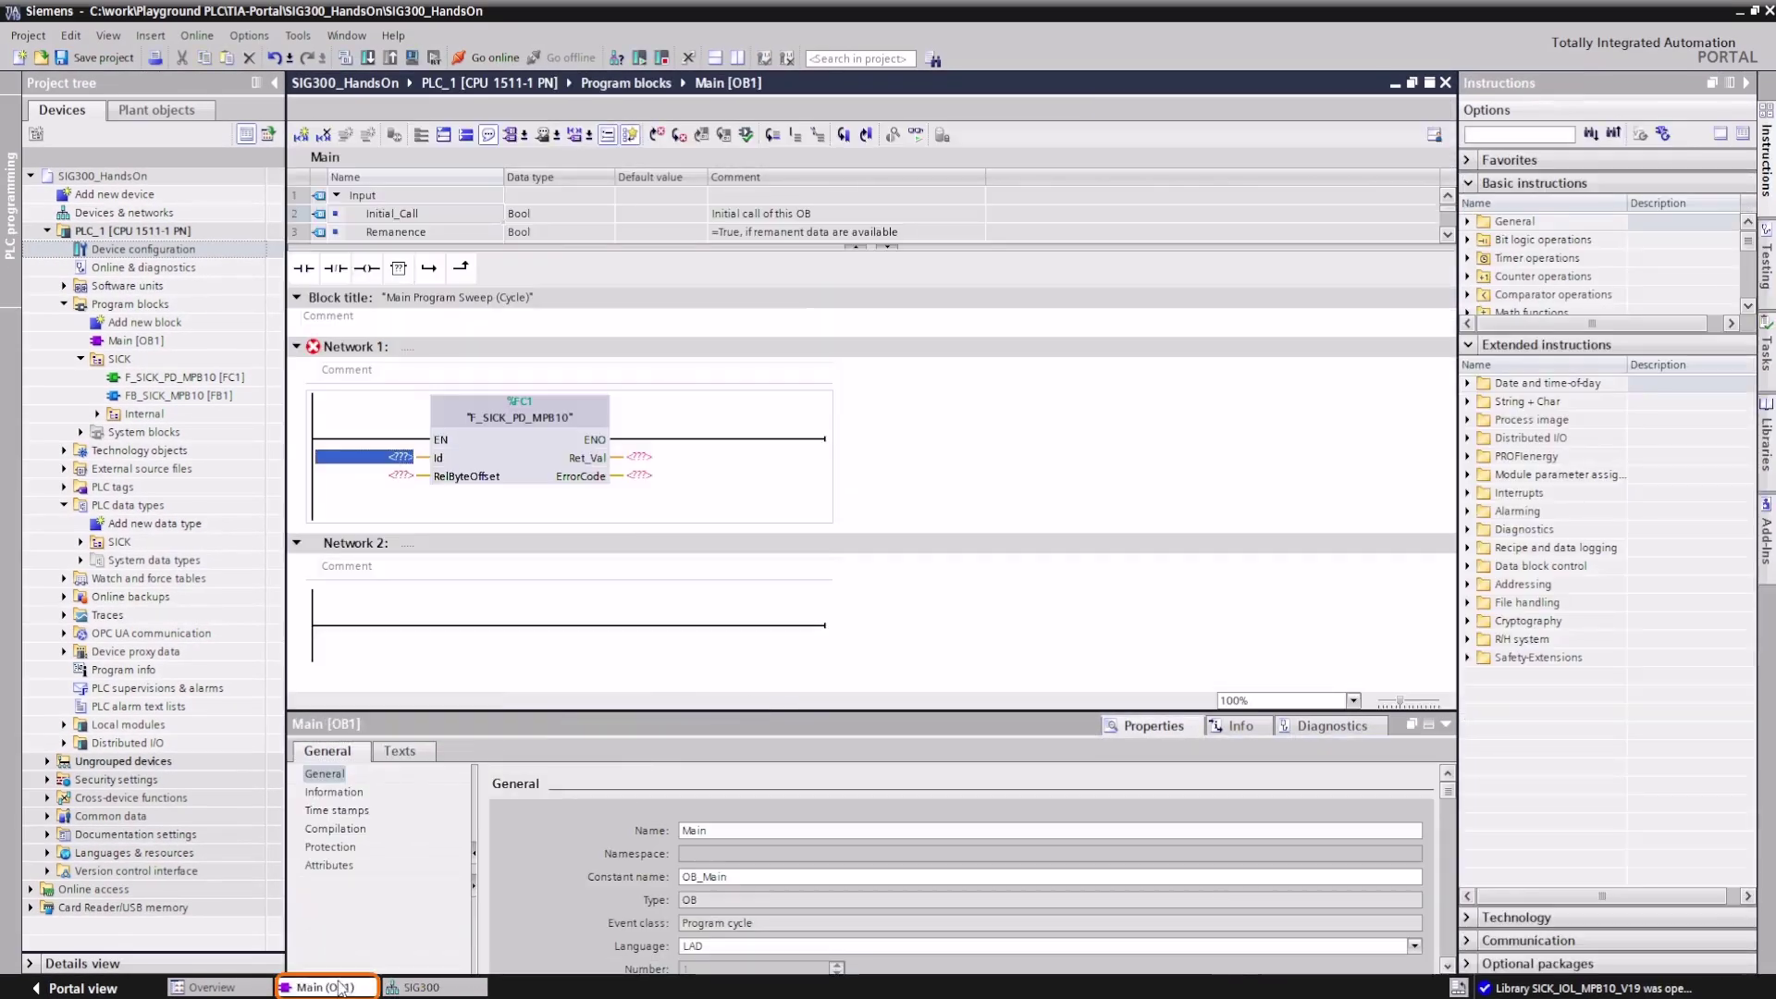
Assign Id 268 and RelByteOffset 0 to the F_SICK_PD_MPB10 call.
click(383, 456)
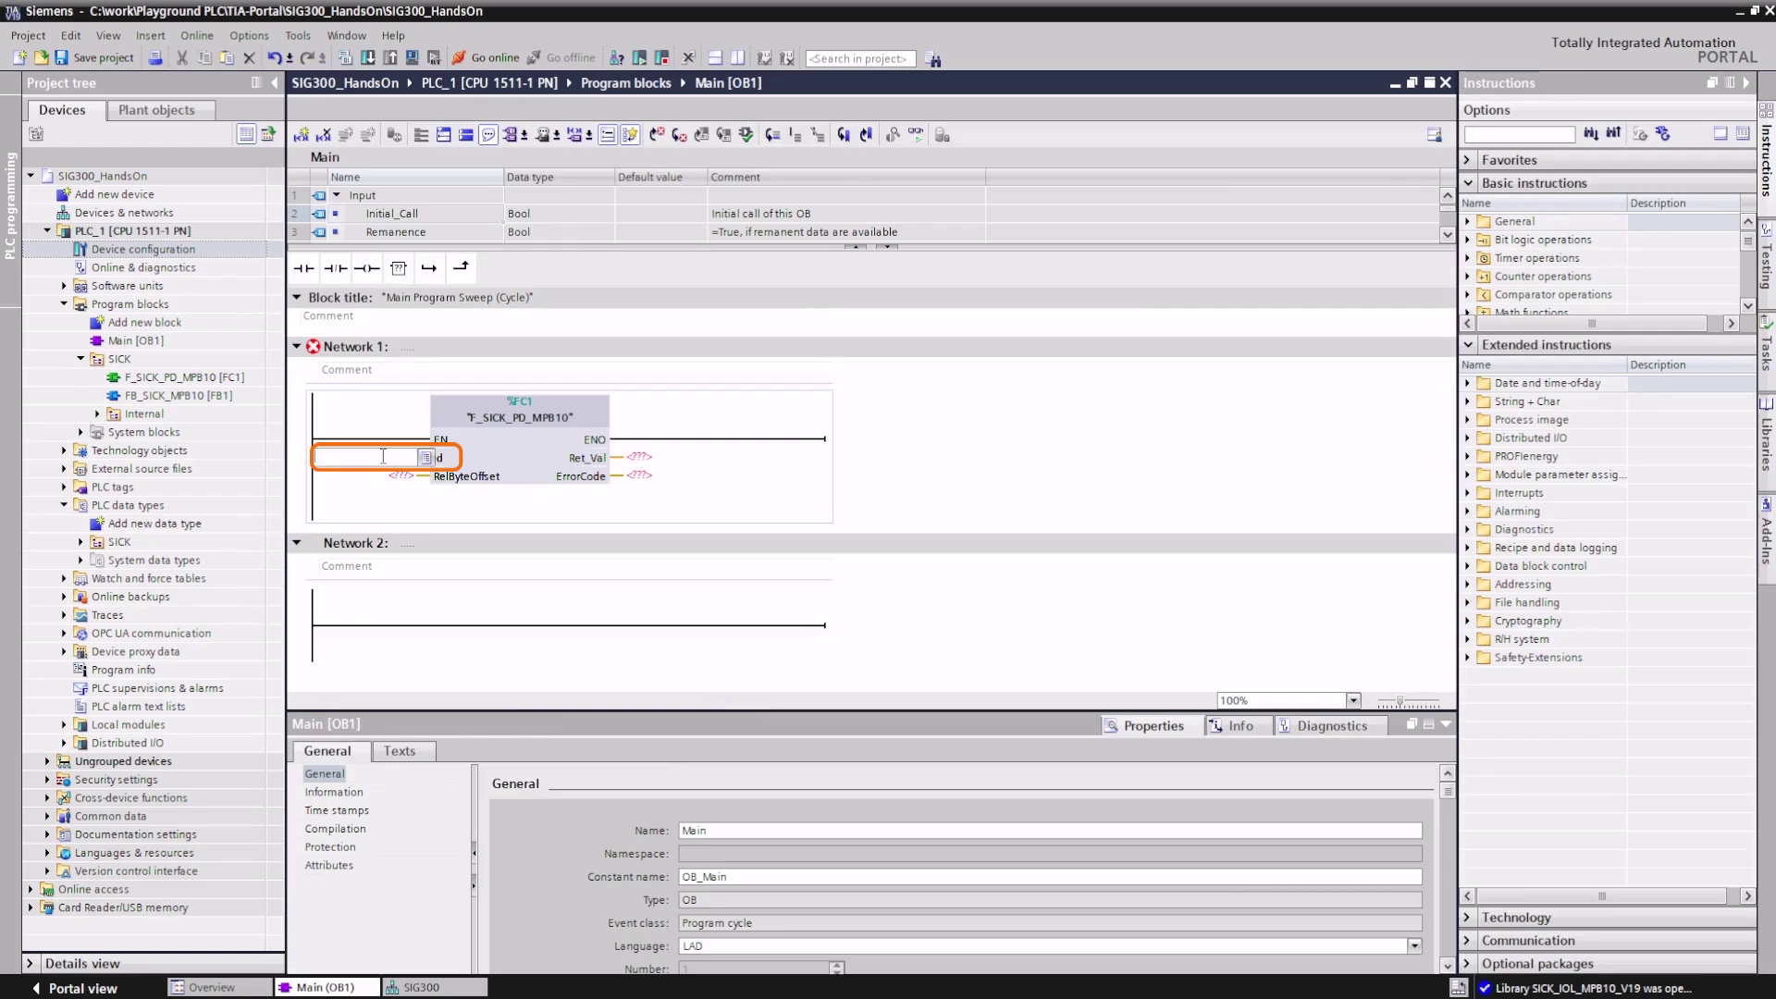
text(268)
key(Return)
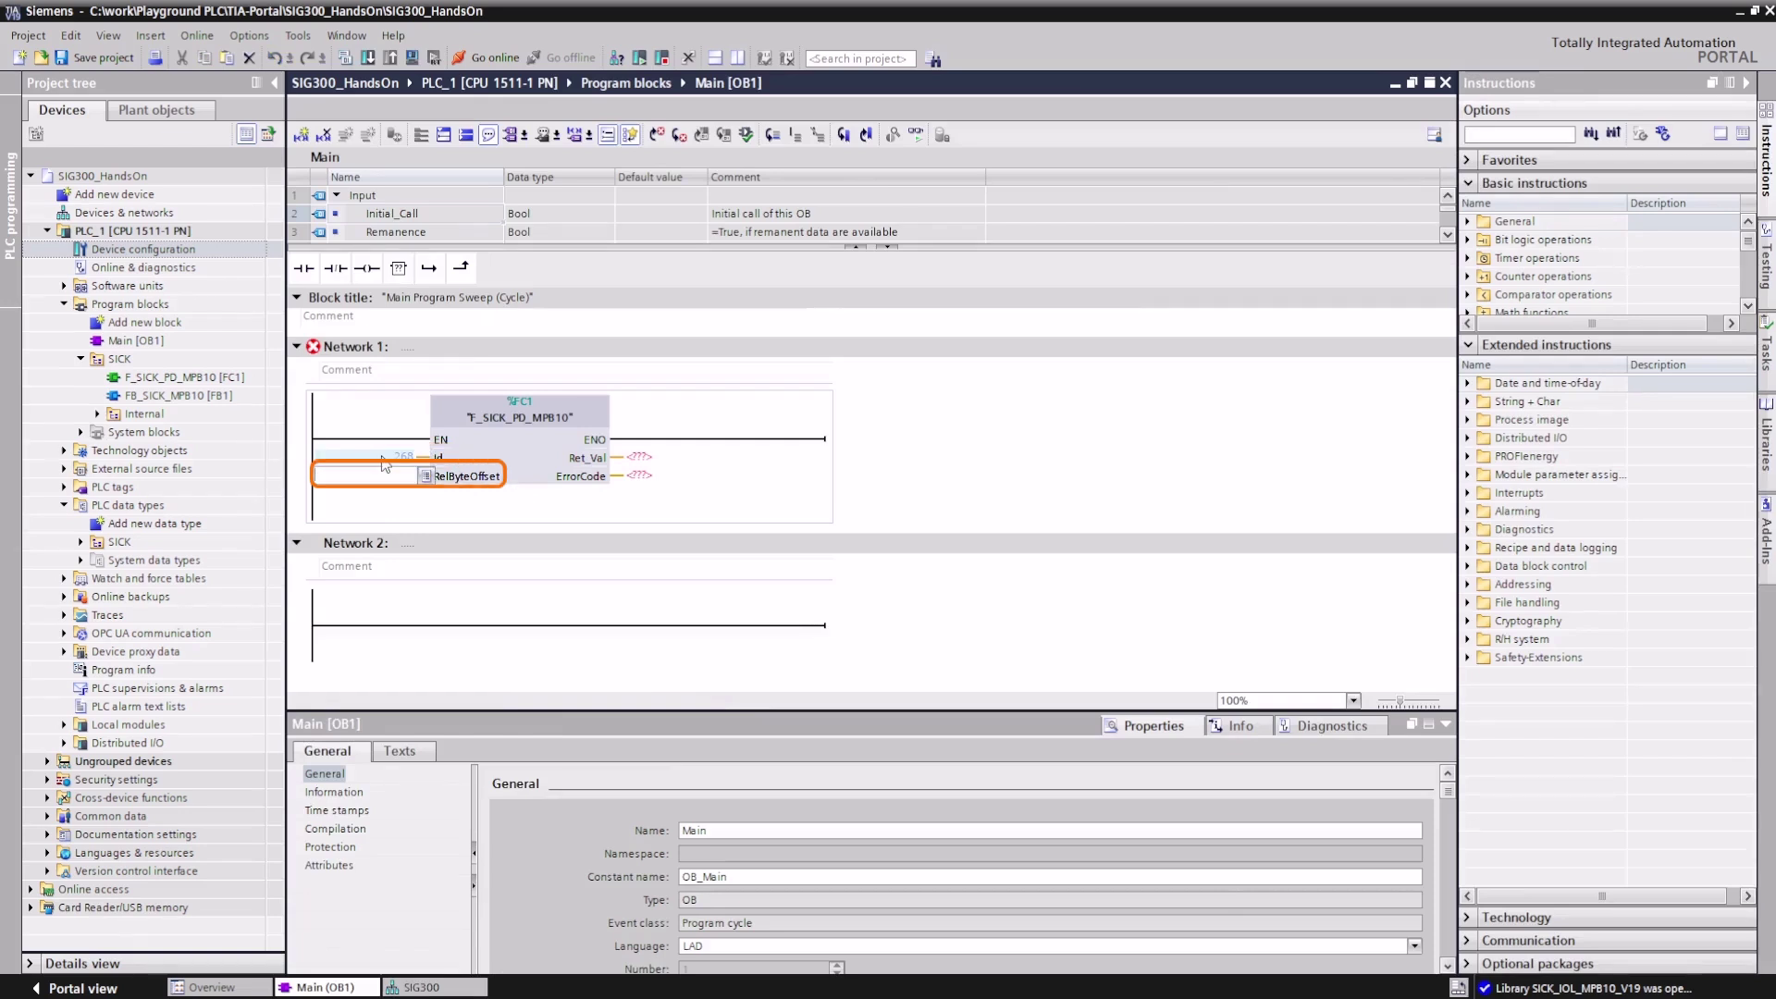
text(0)
key(Return)
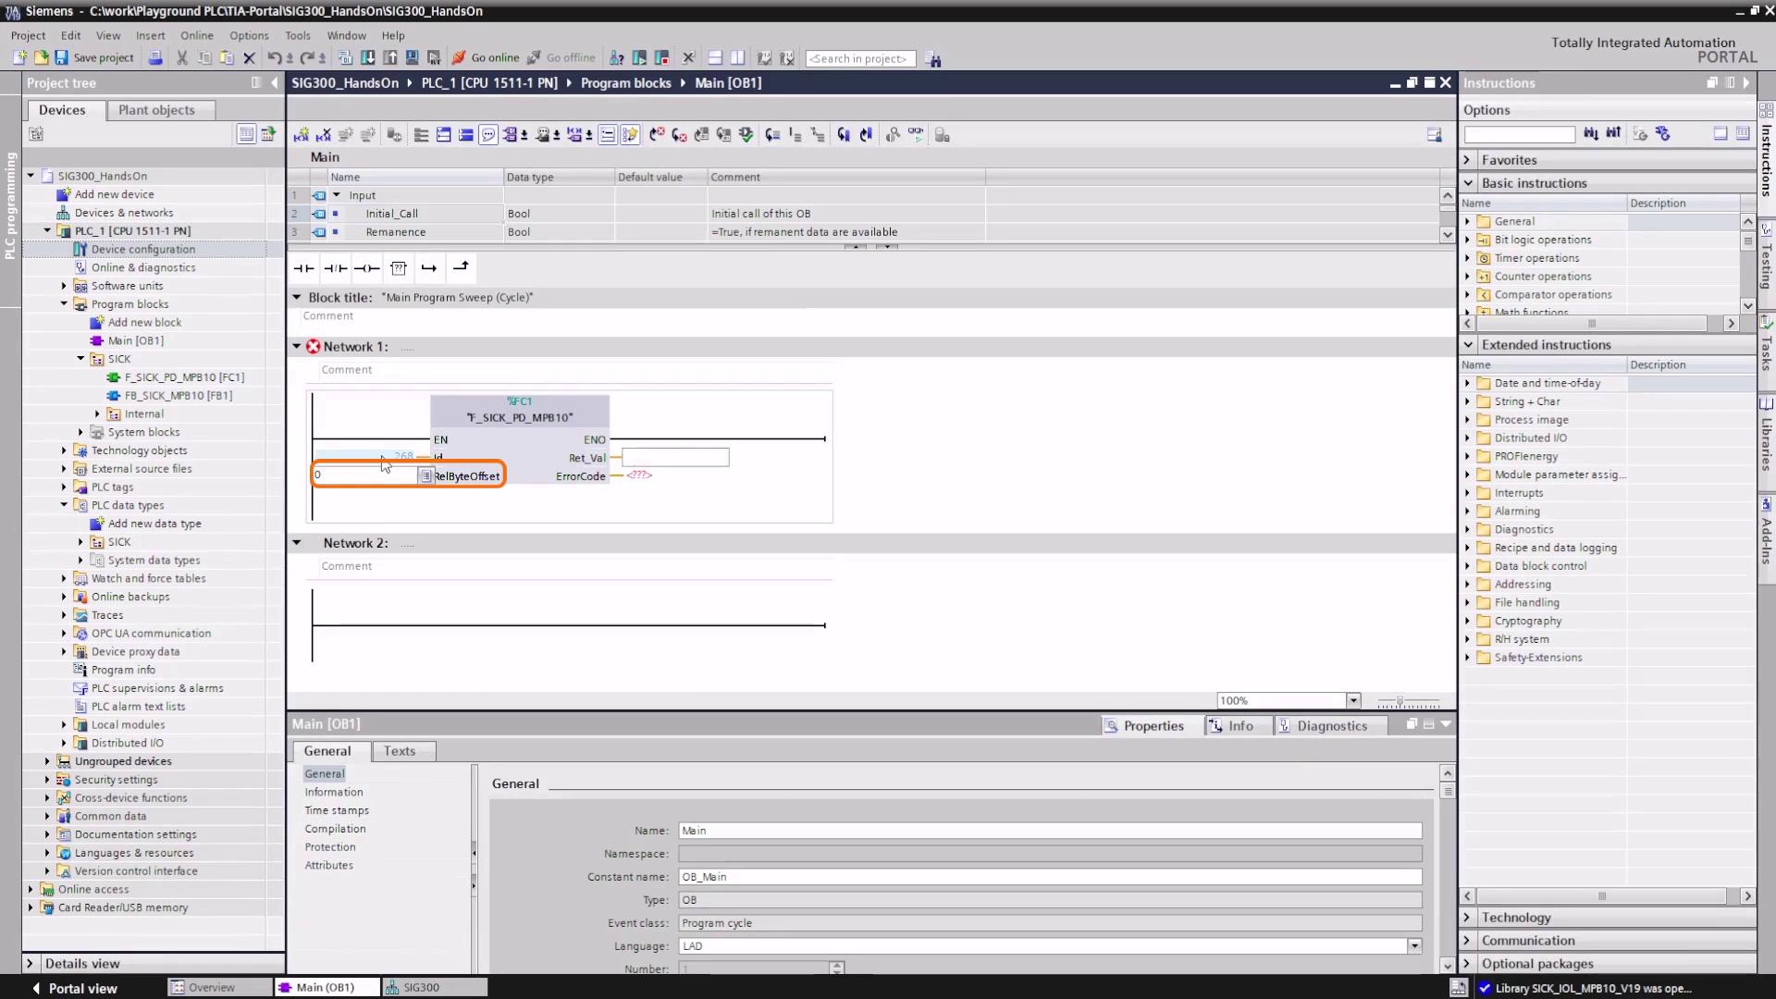
key(Return)
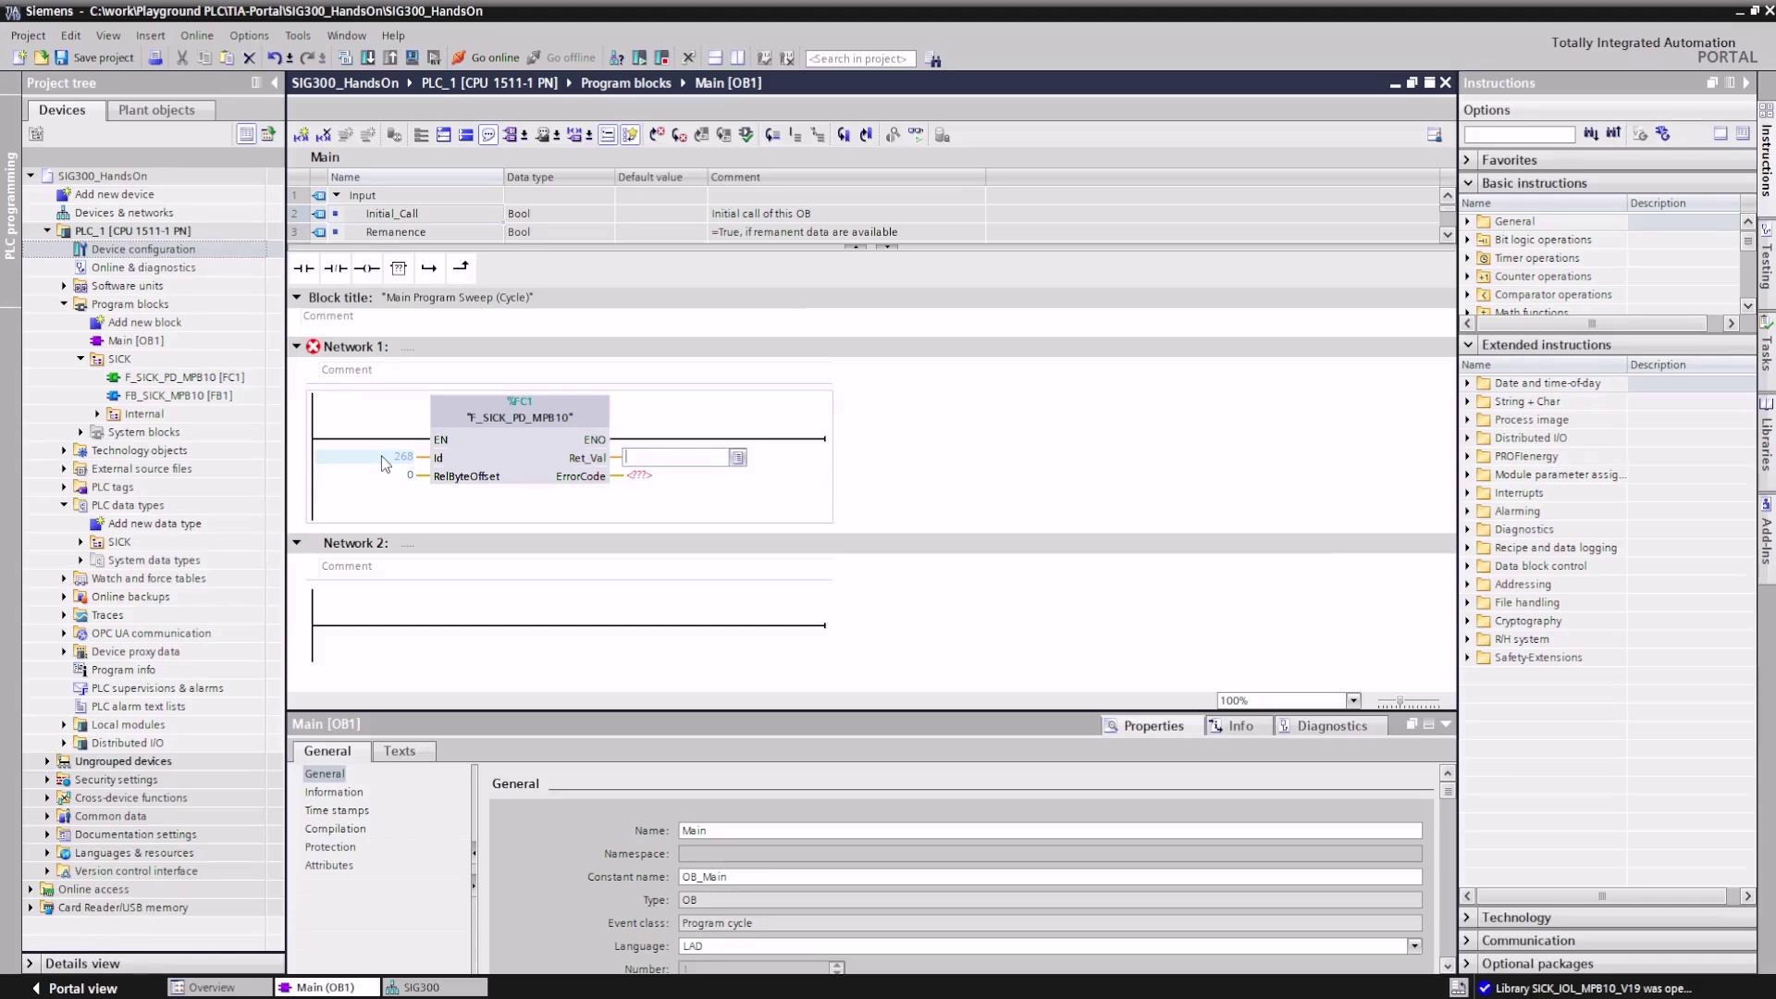
Add global data block DB_MPB10 and enter processData as its first variable name.
double_click(146, 322)
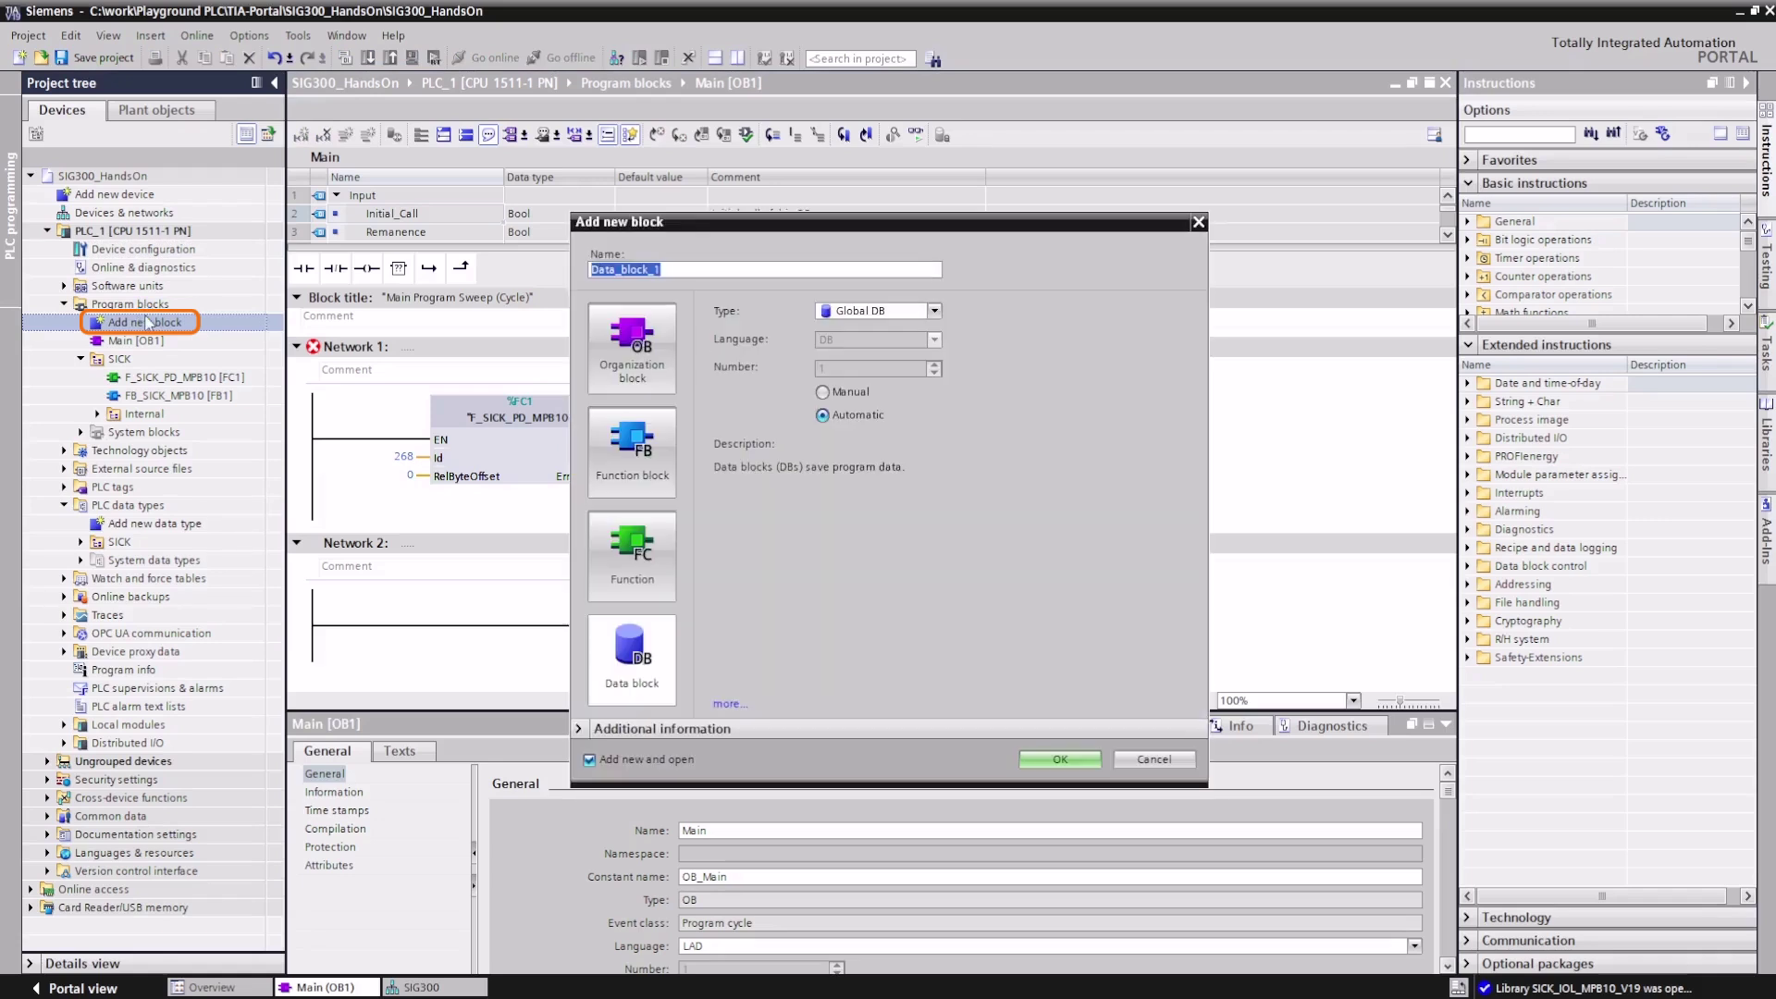
click(632, 657)
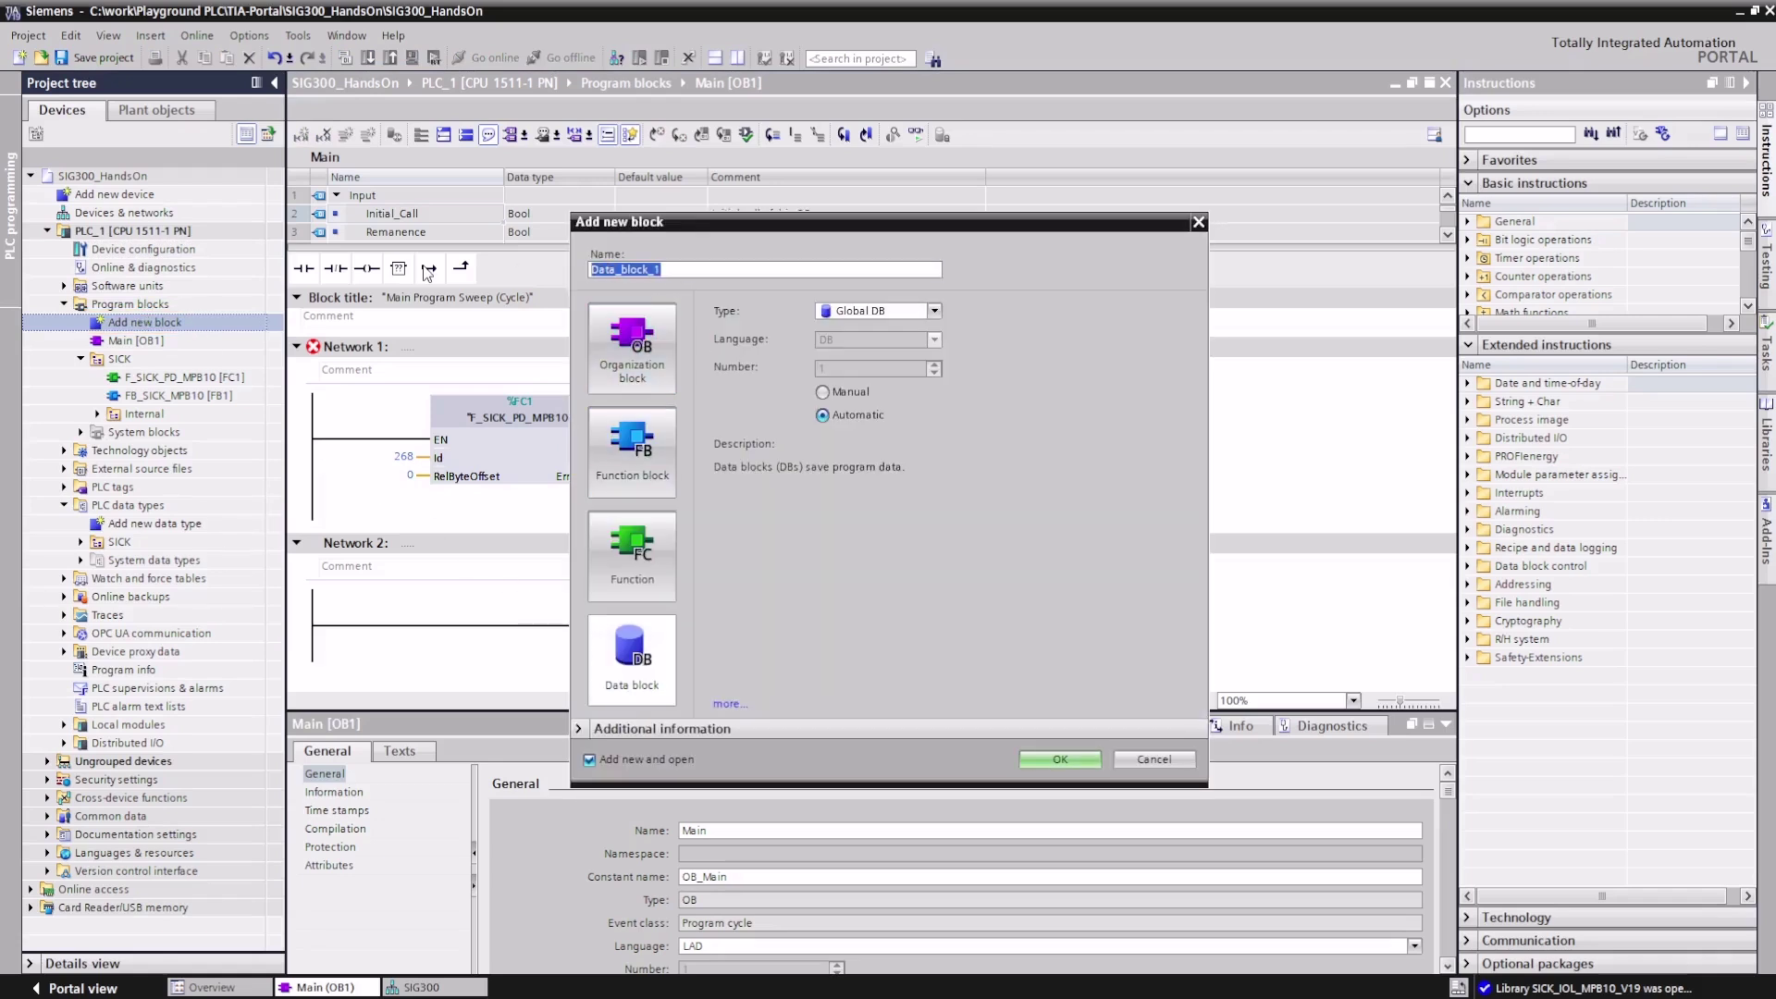
text(DB_MPB10)
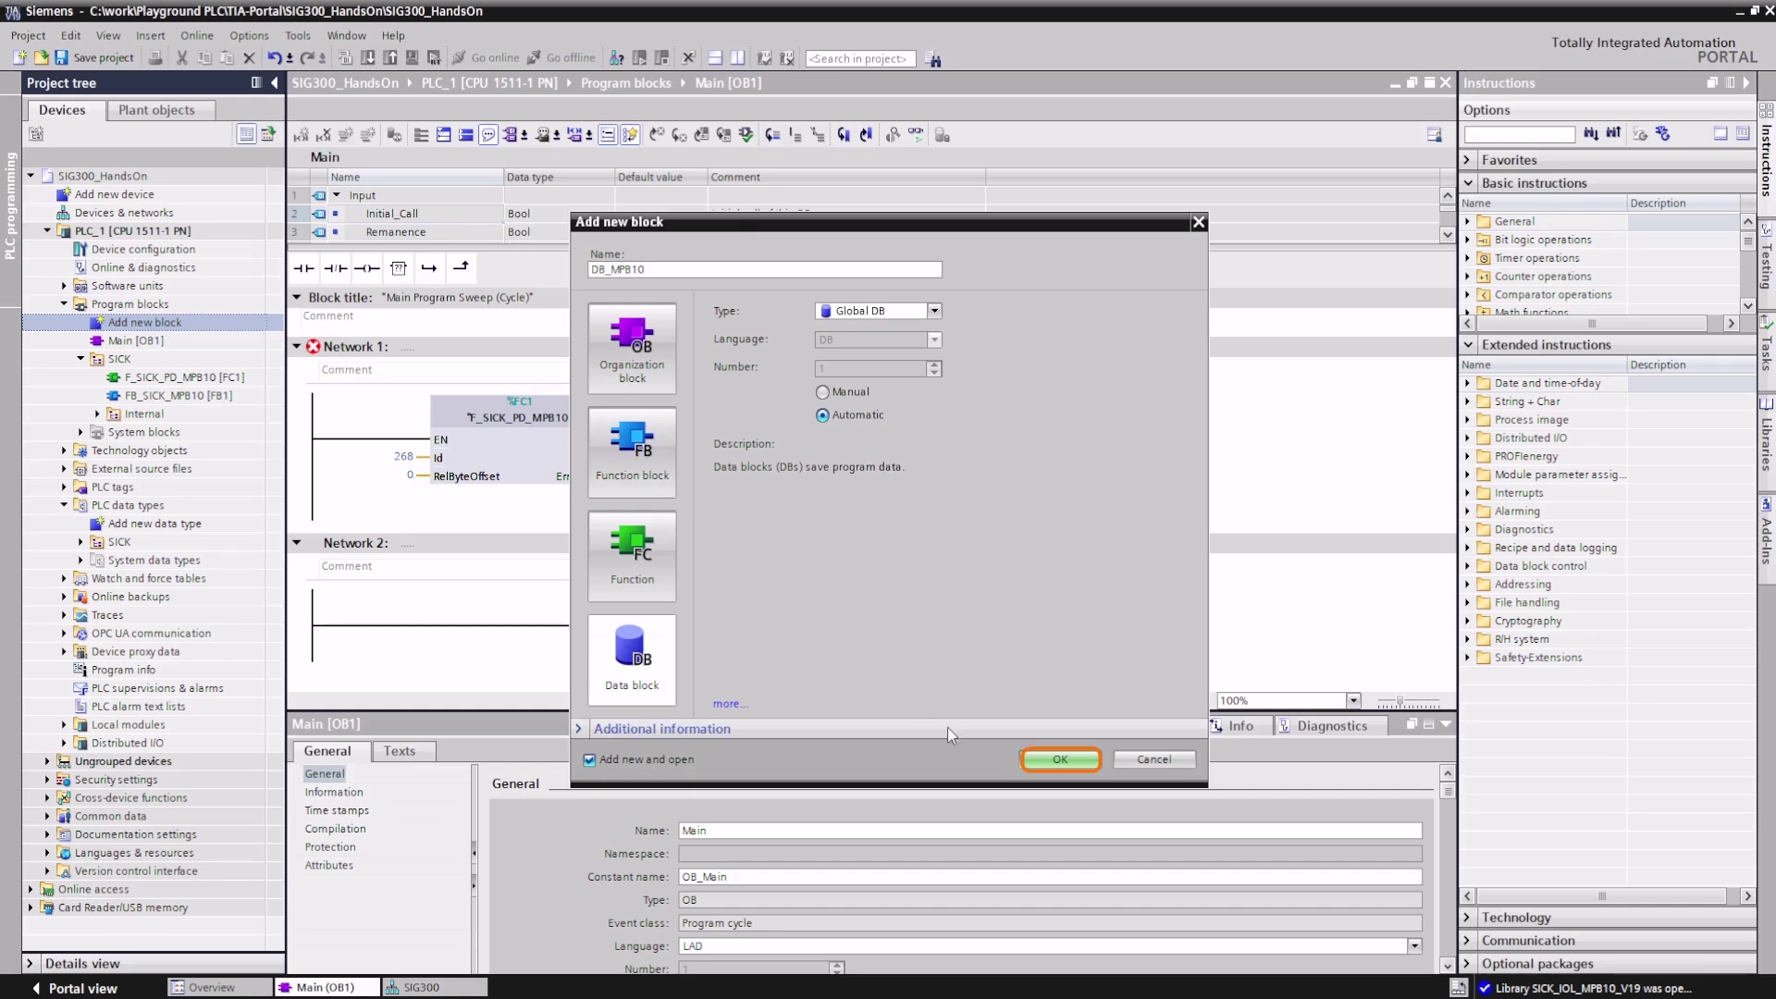
click(1058, 760)
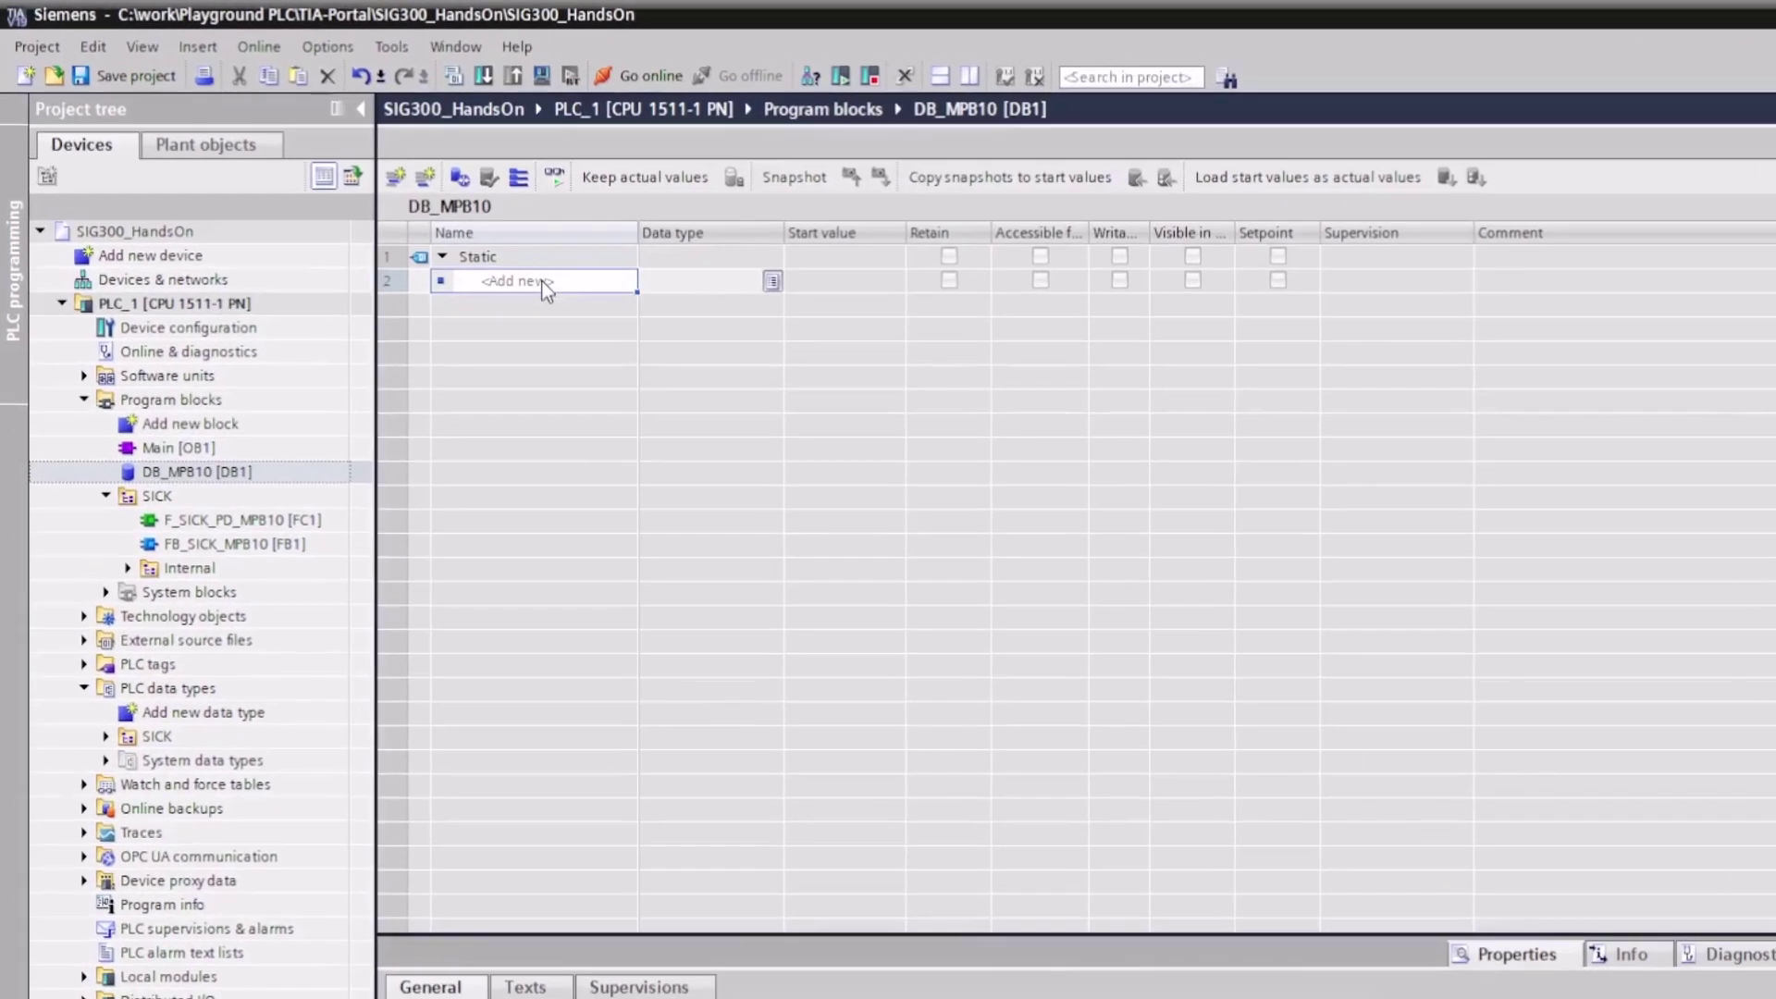
click(413, 213)
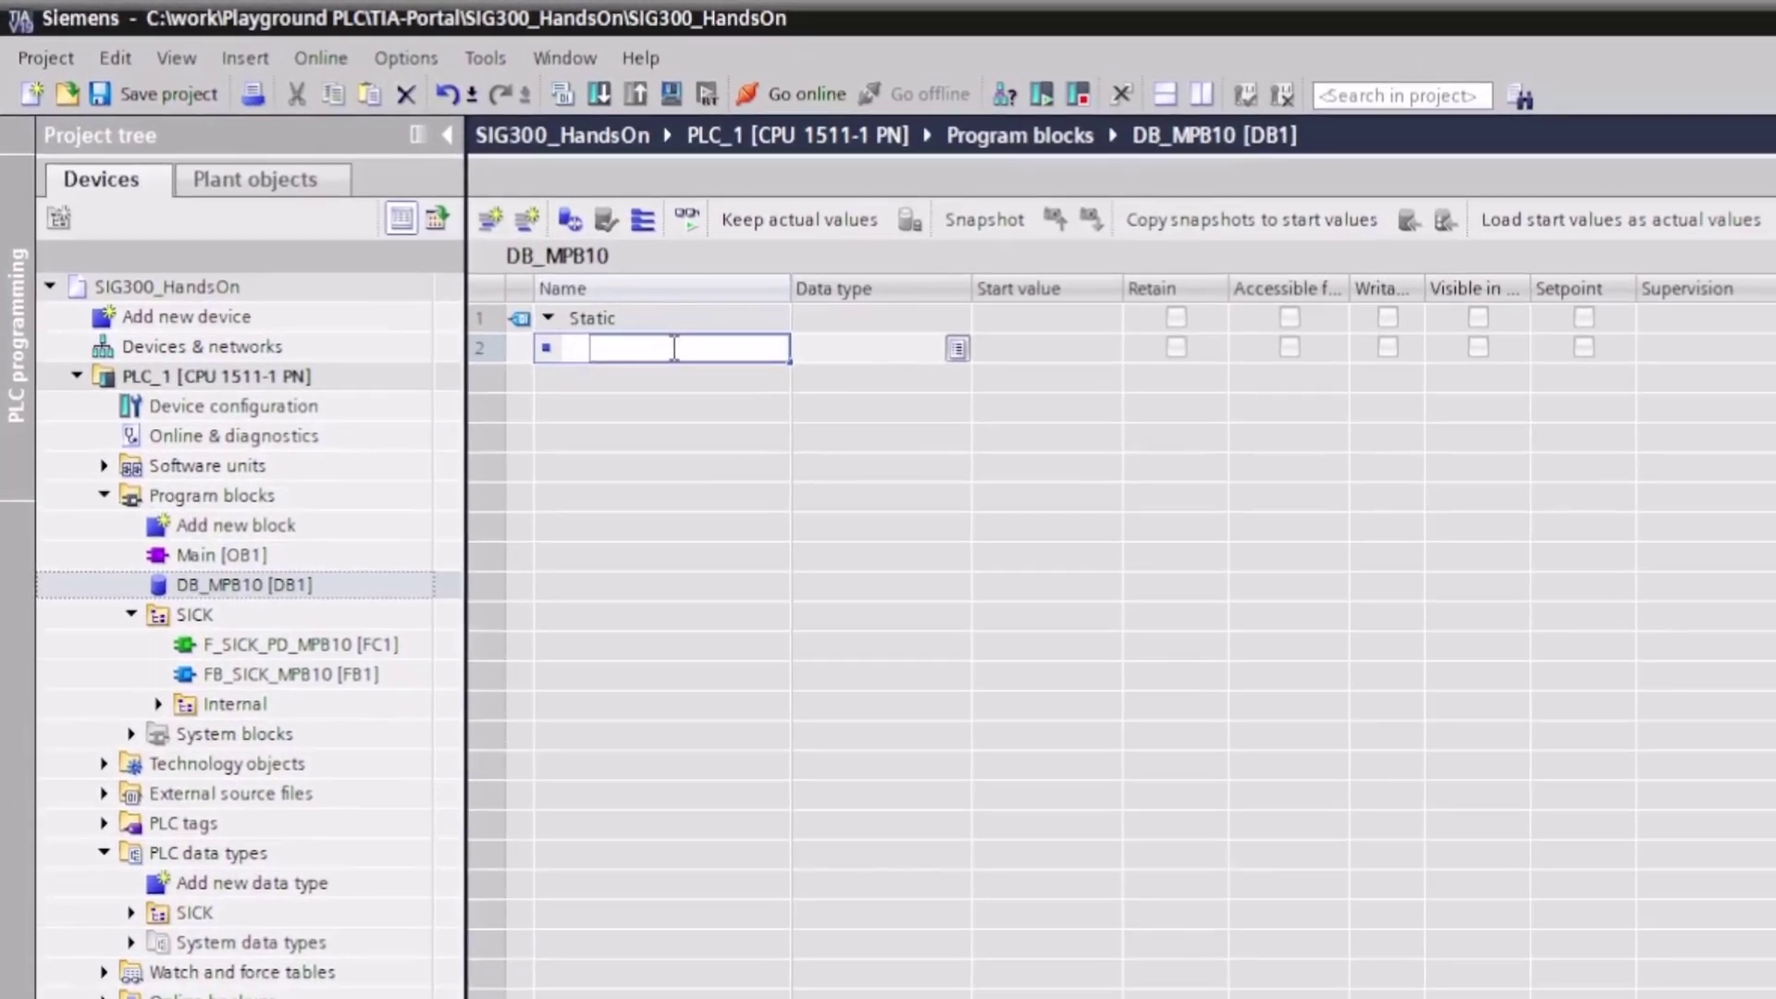
text(processData)
Set the processData variable's data type to ST_SICK_PD_MPB10.
key(Return)
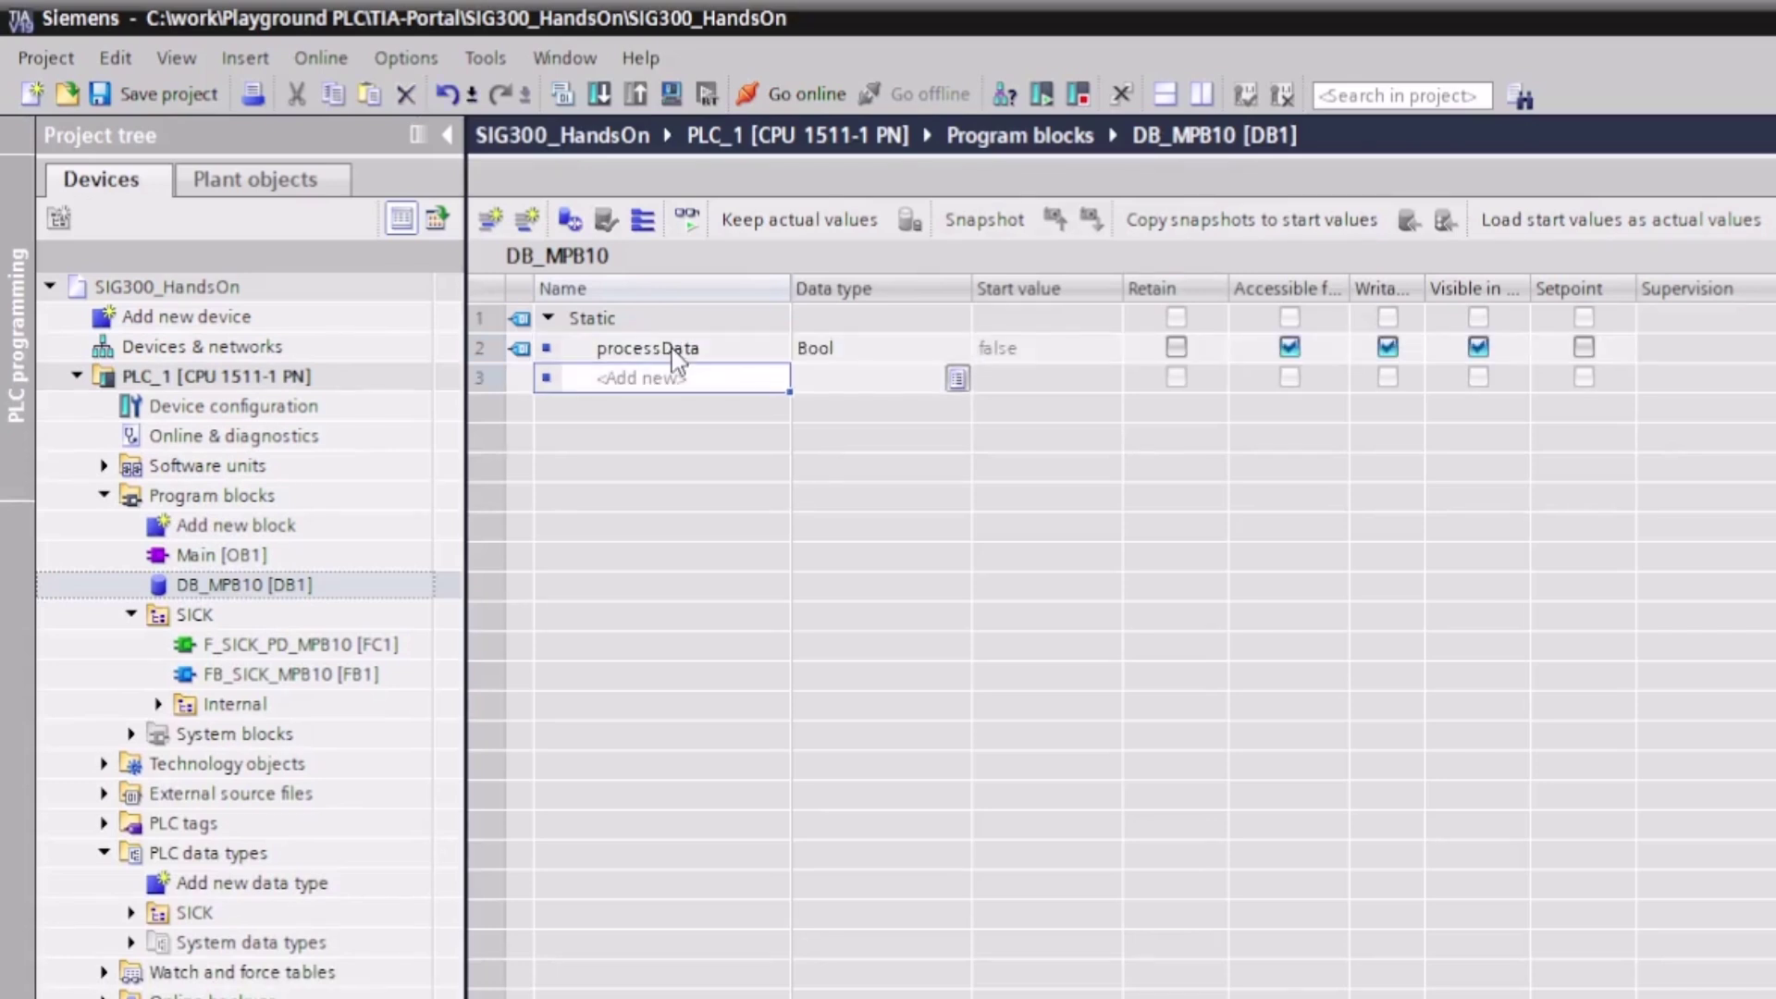
click(902, 353)
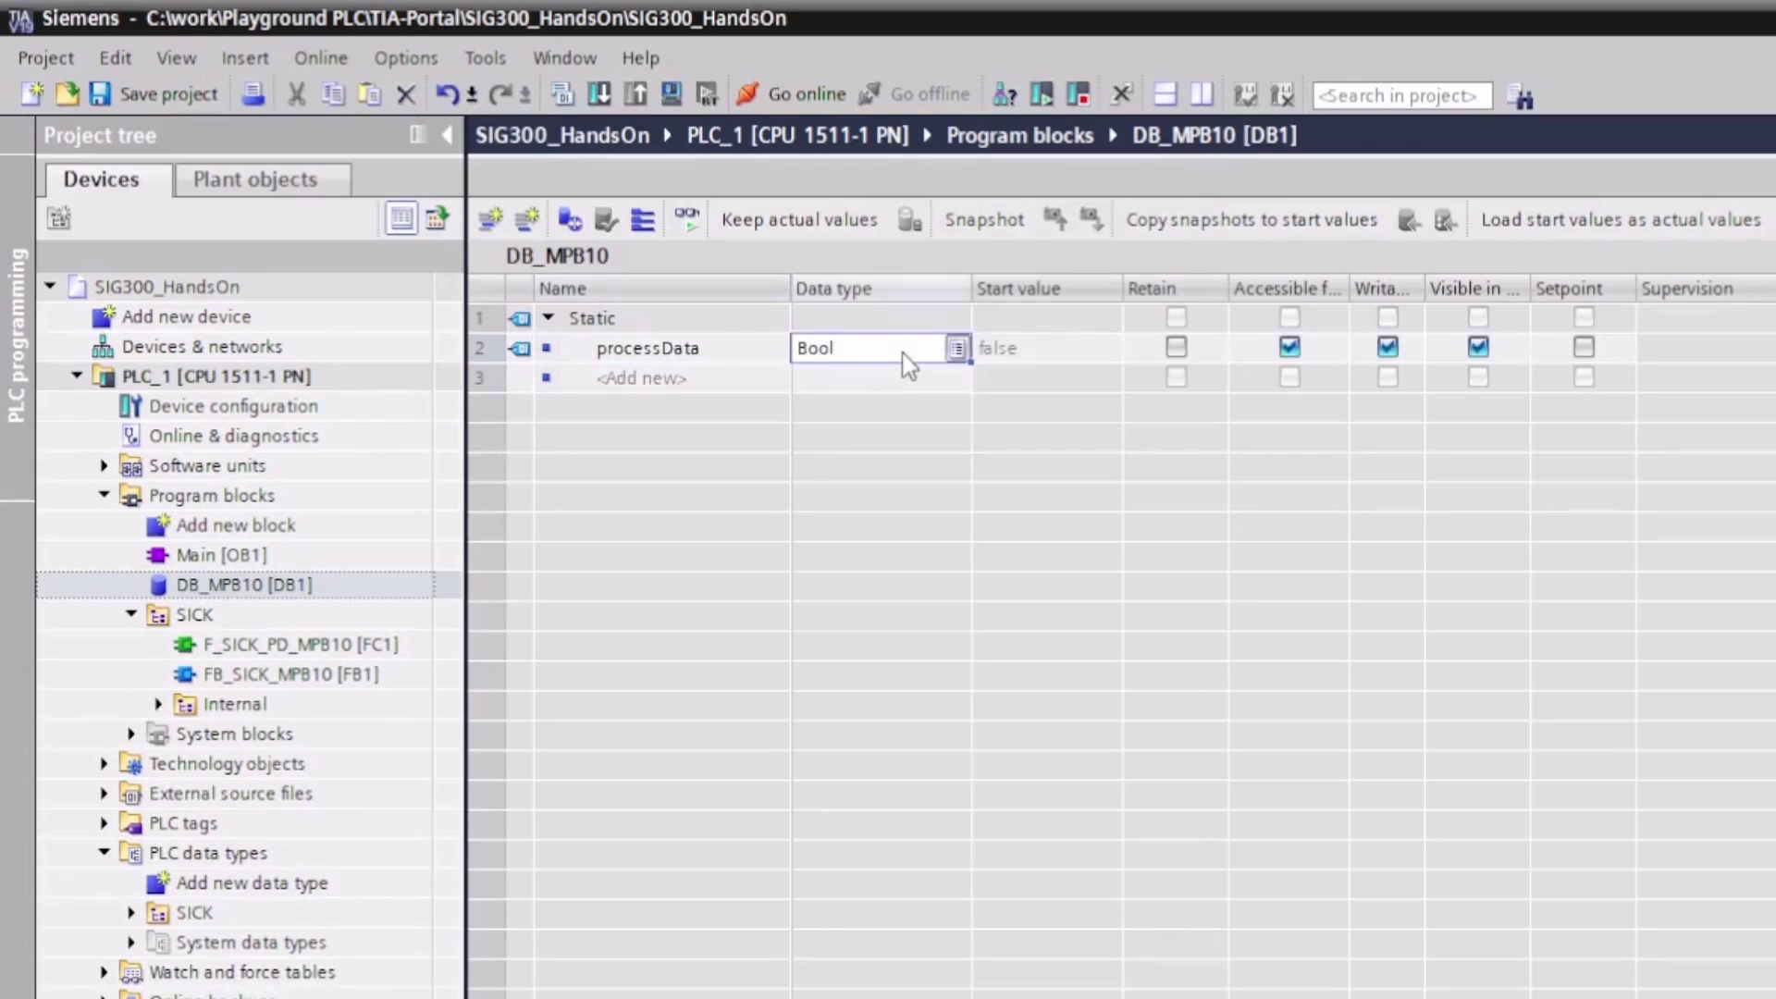
click(957, 349)
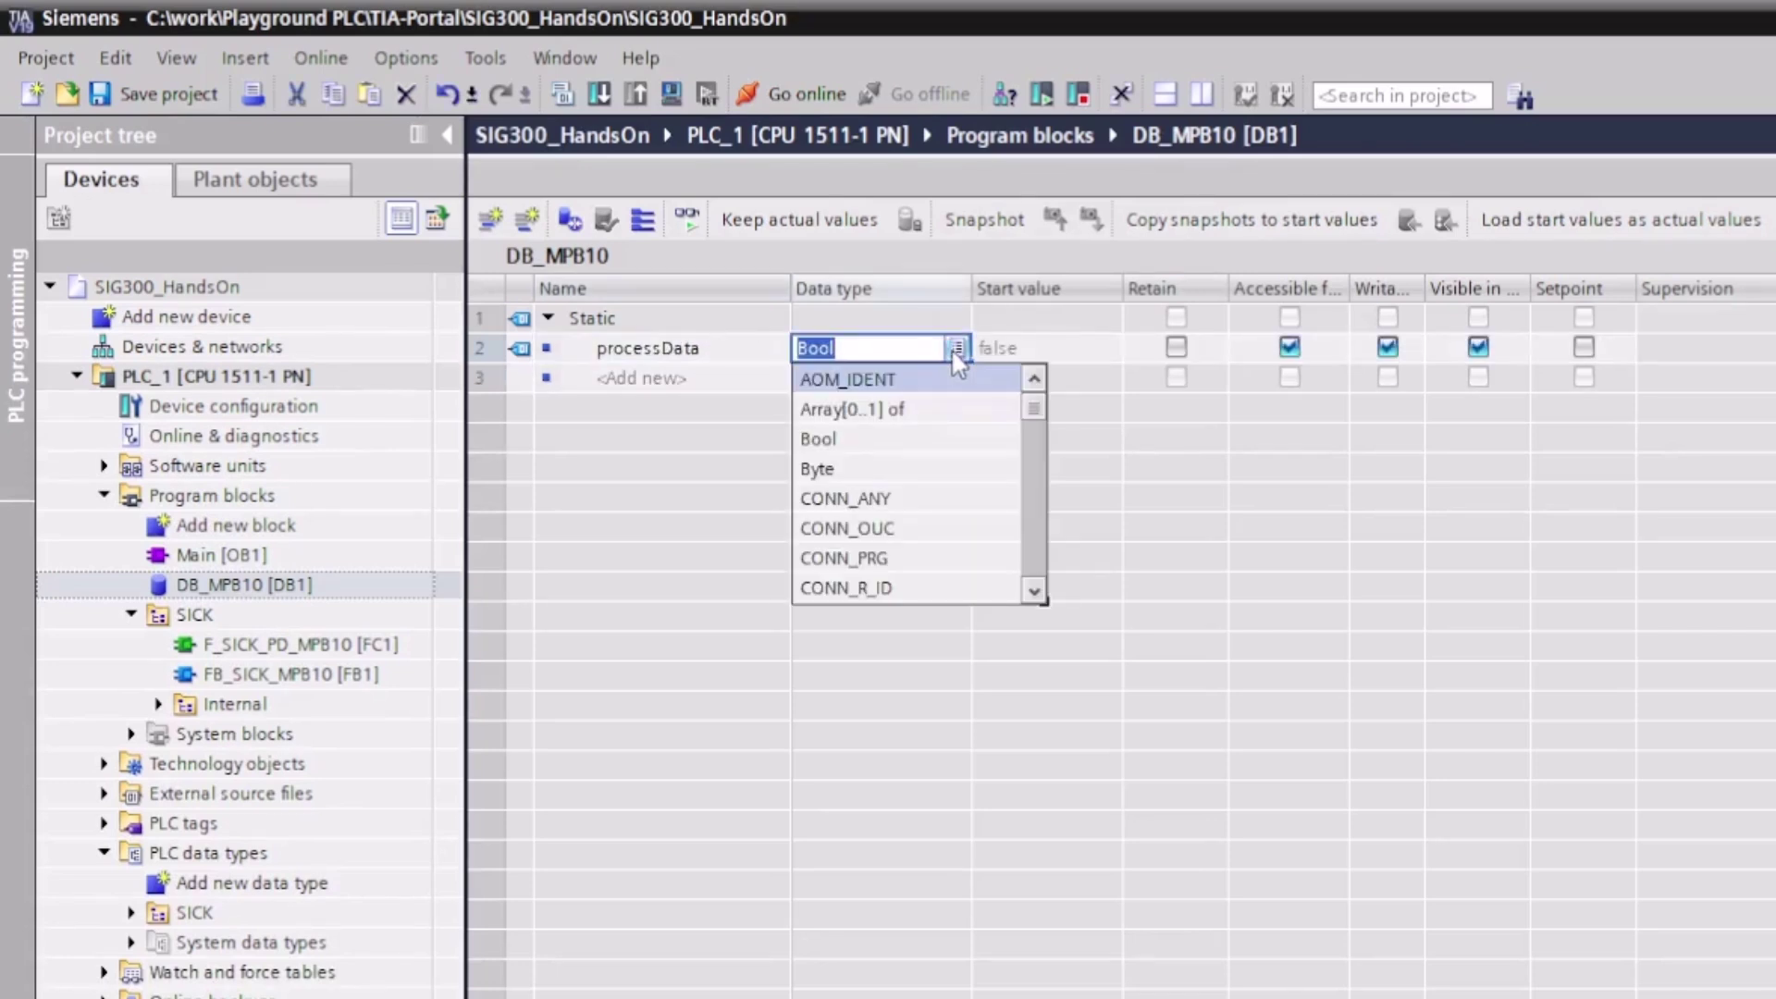
text(st)
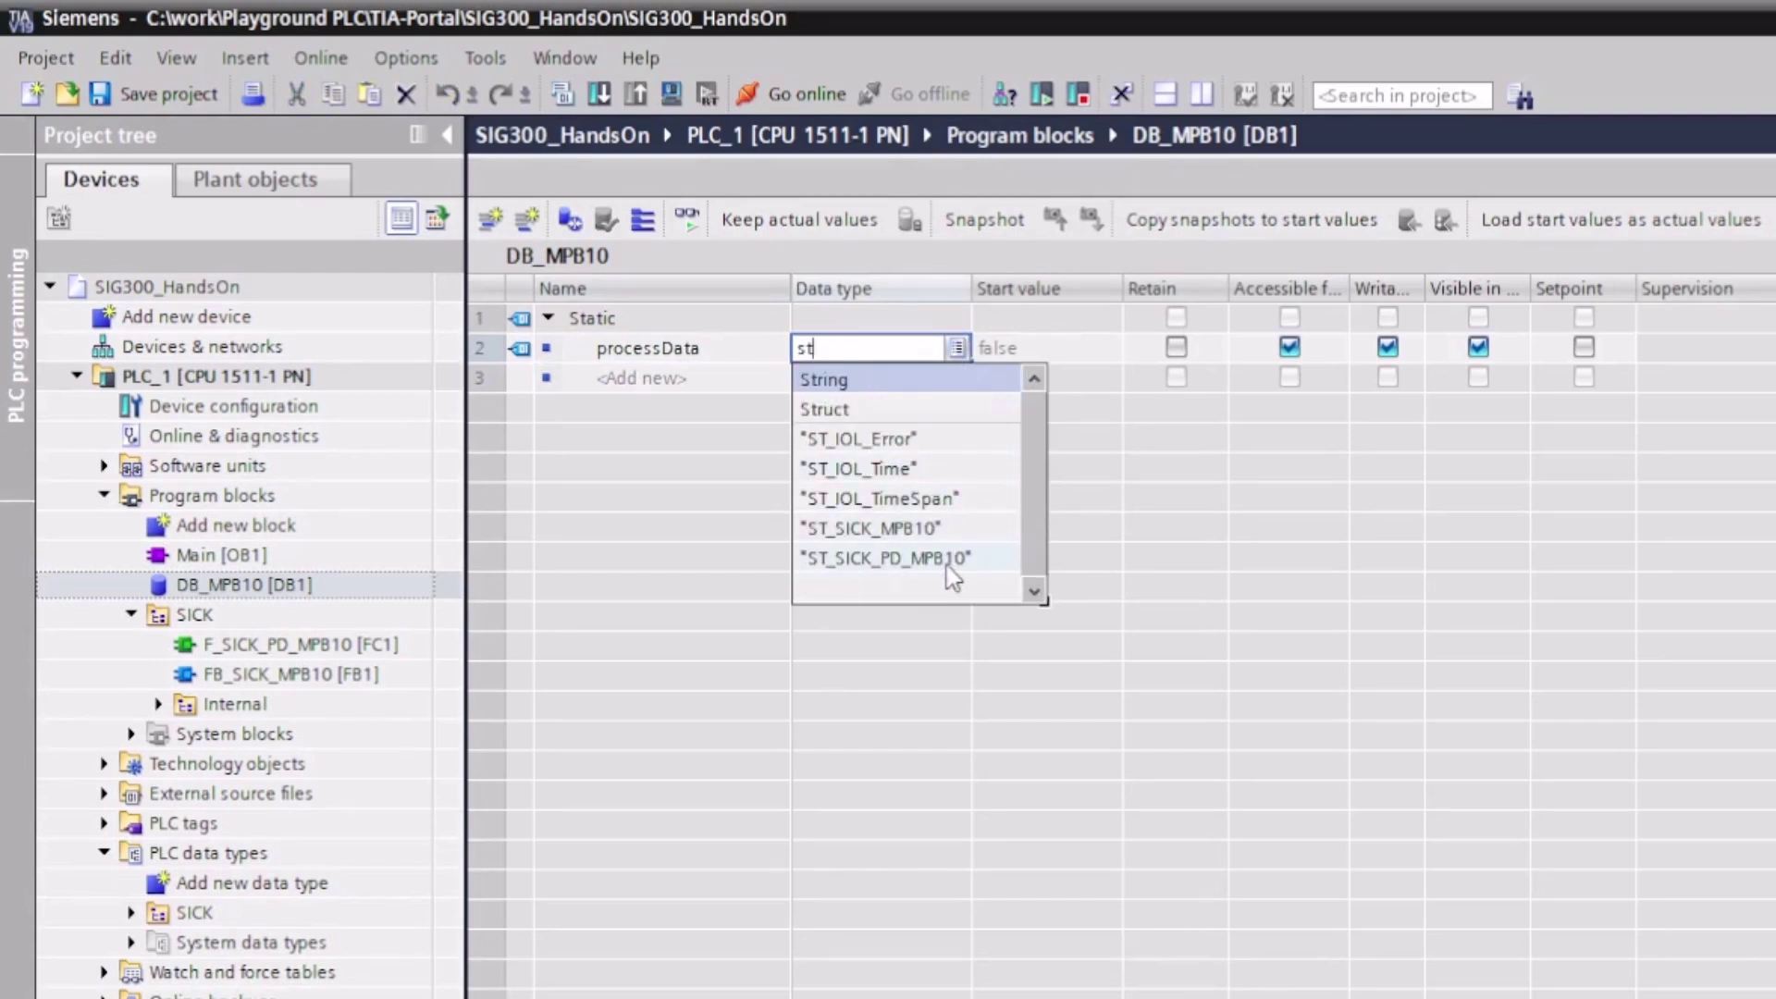
click(947, 565)
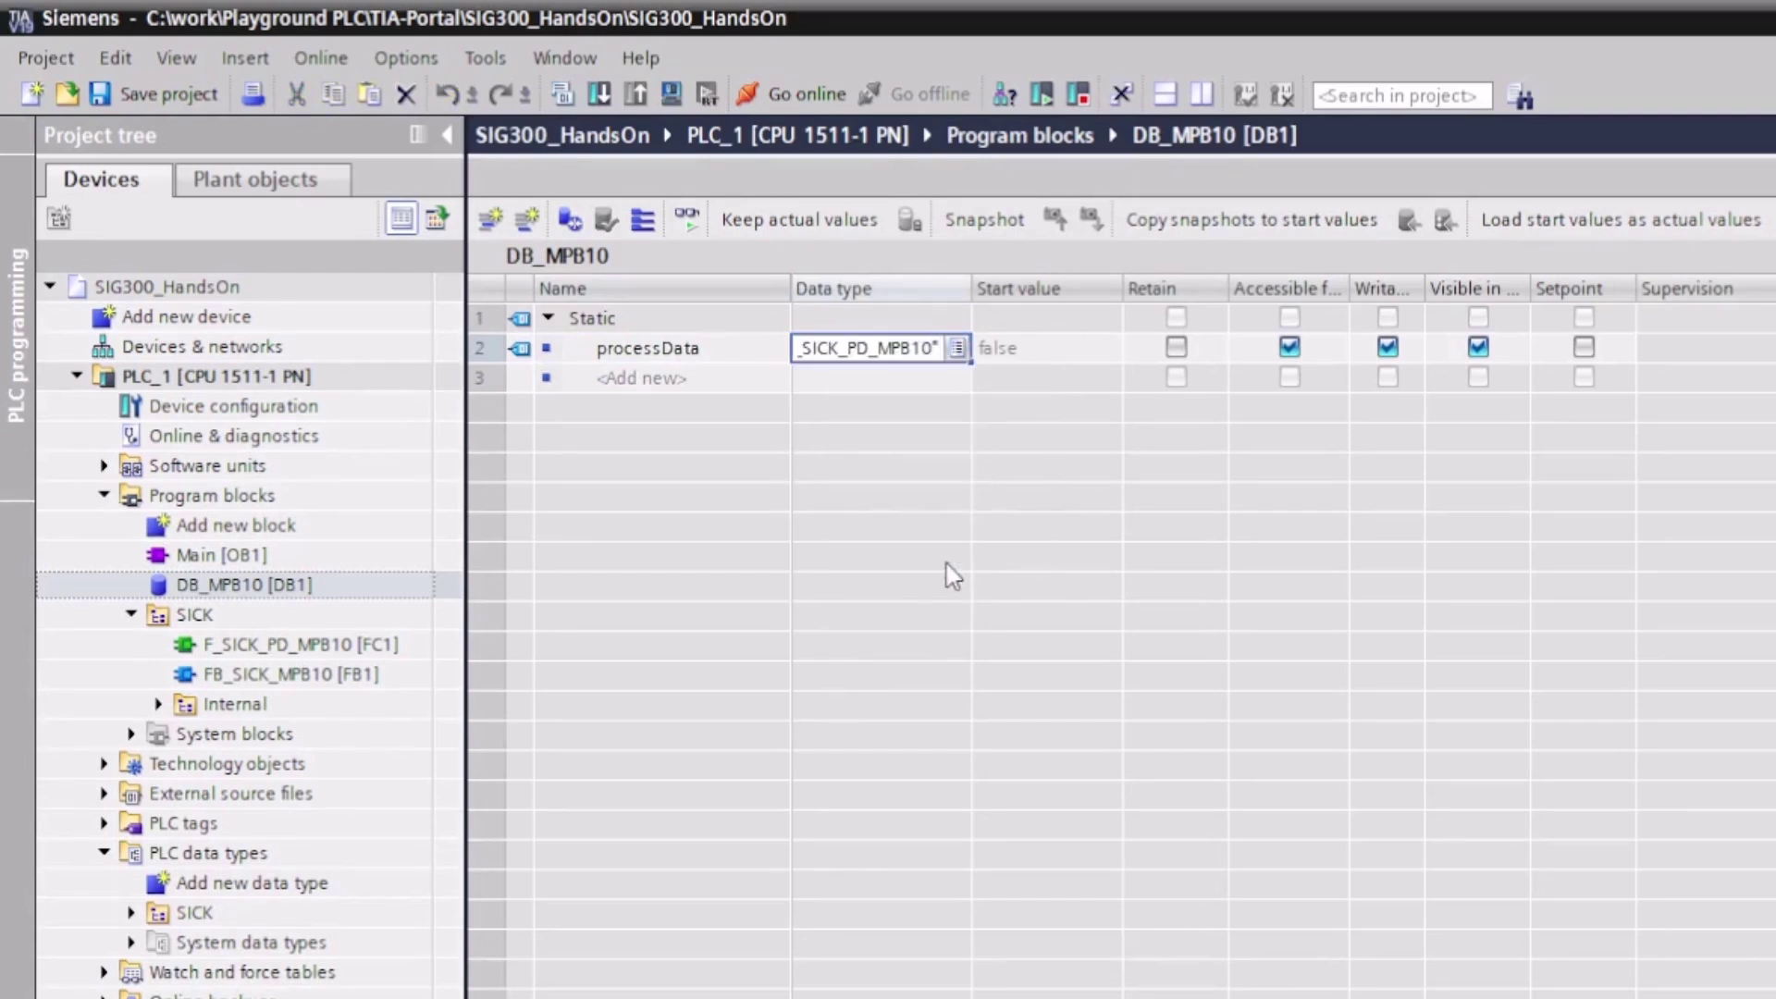
key(Return)
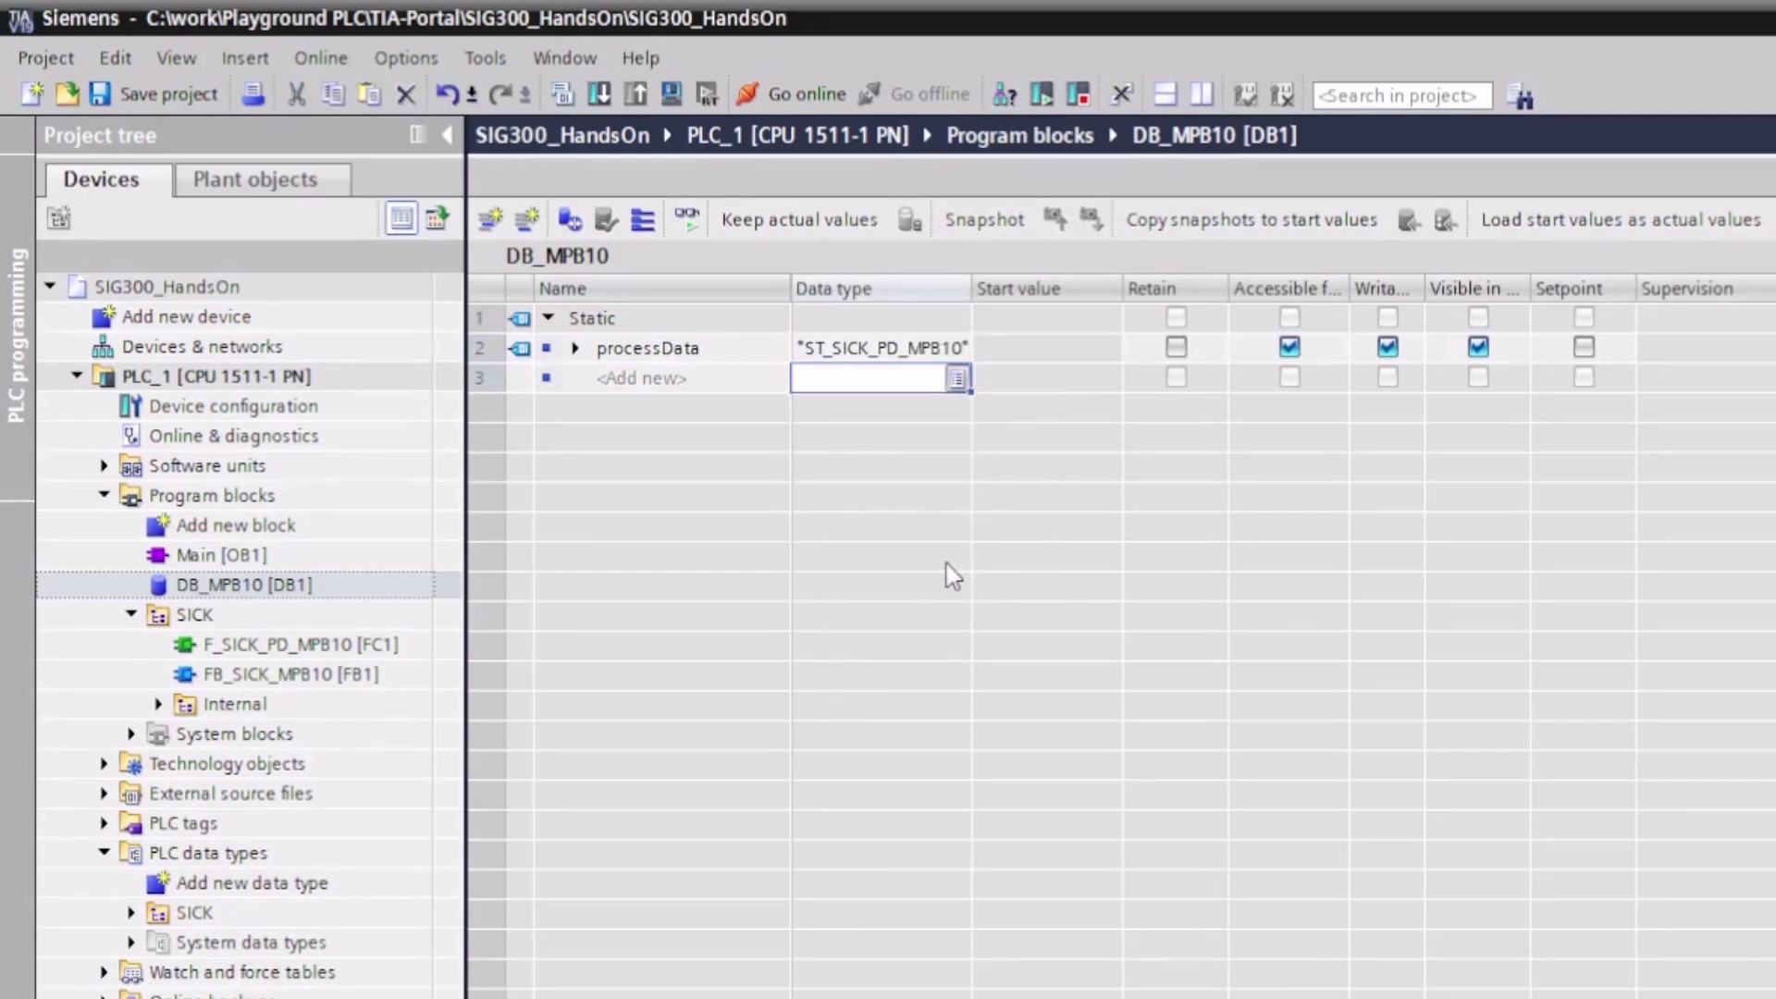
Add a processDataError variable of data type Word in row 3.
click(632, 383)
text(process)
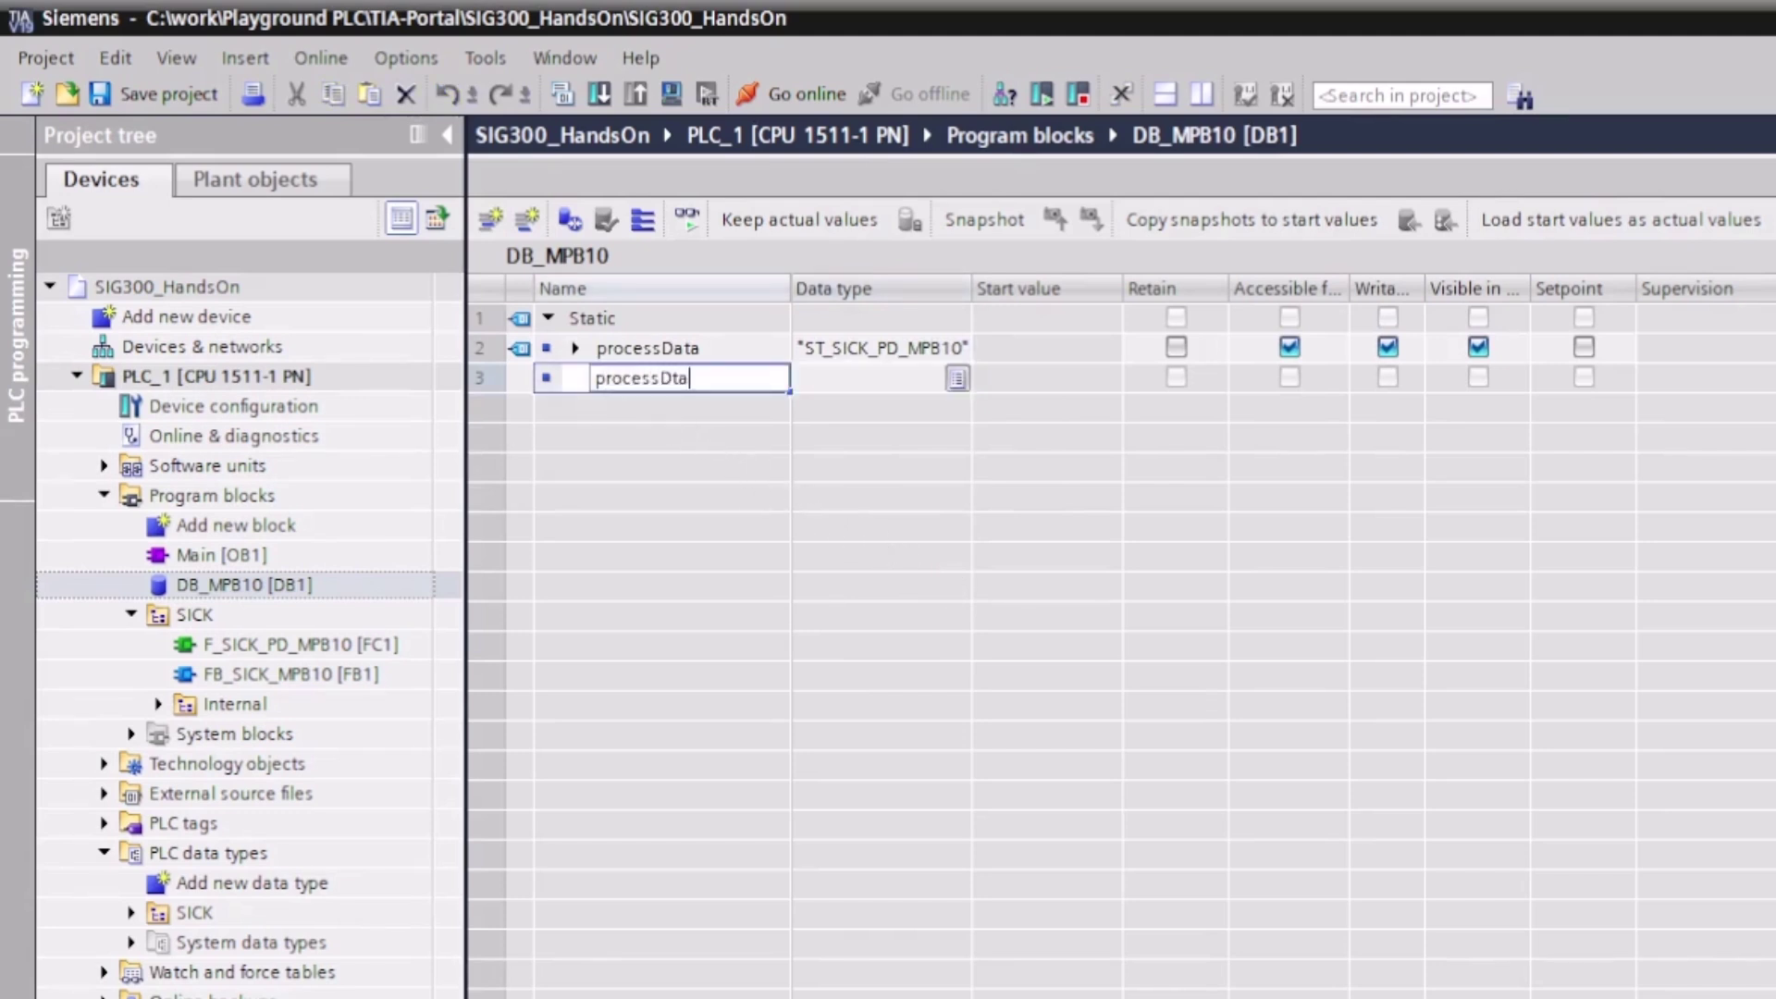
text(DataError)
key(Return)
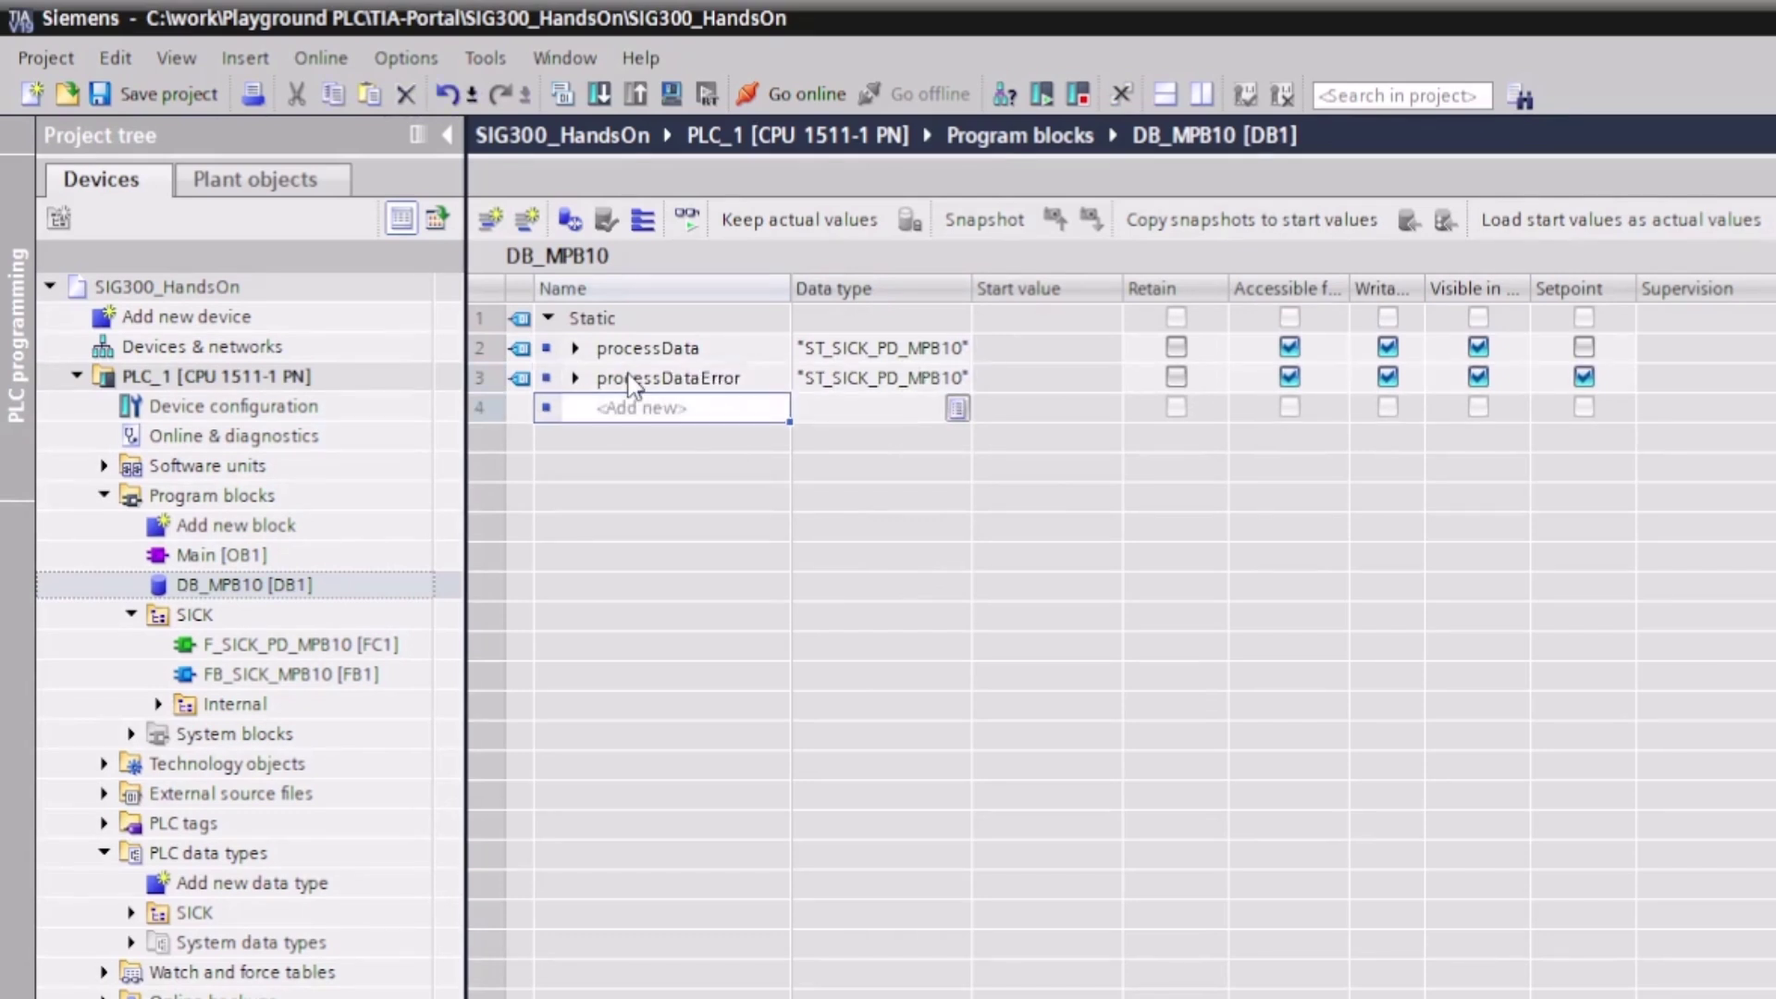
click(840, 387)
text(WORD)
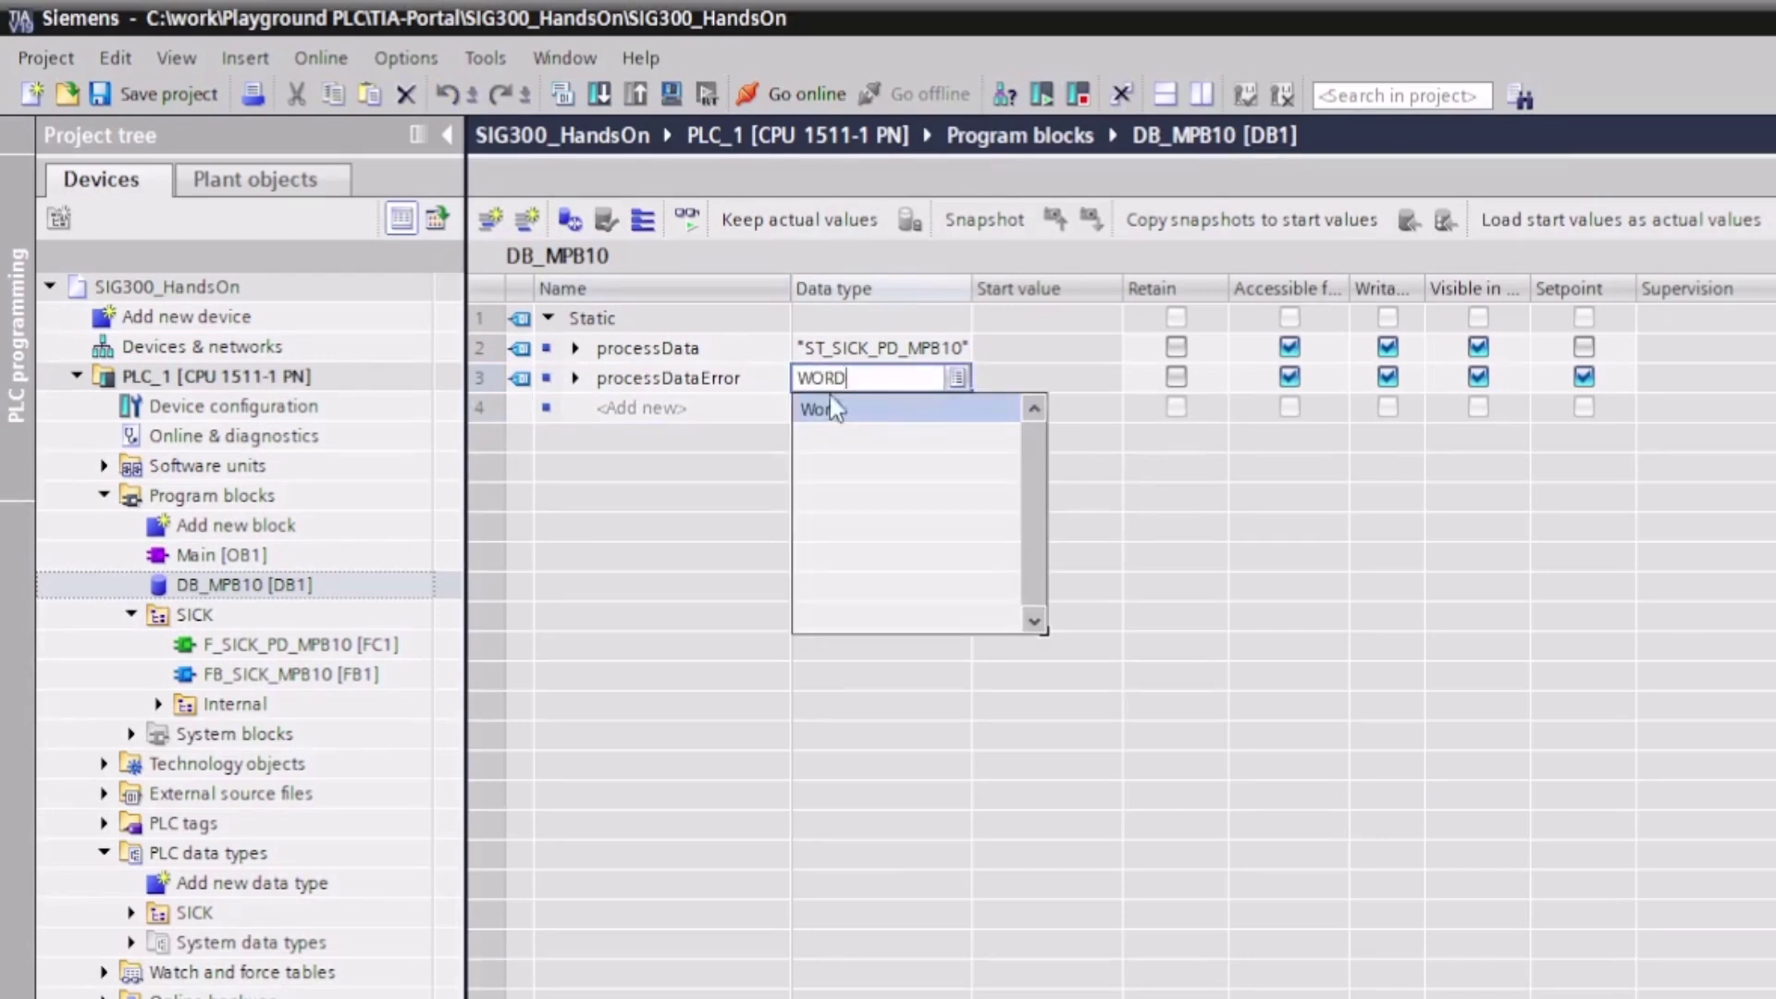
click(833, 414)
key(Return)
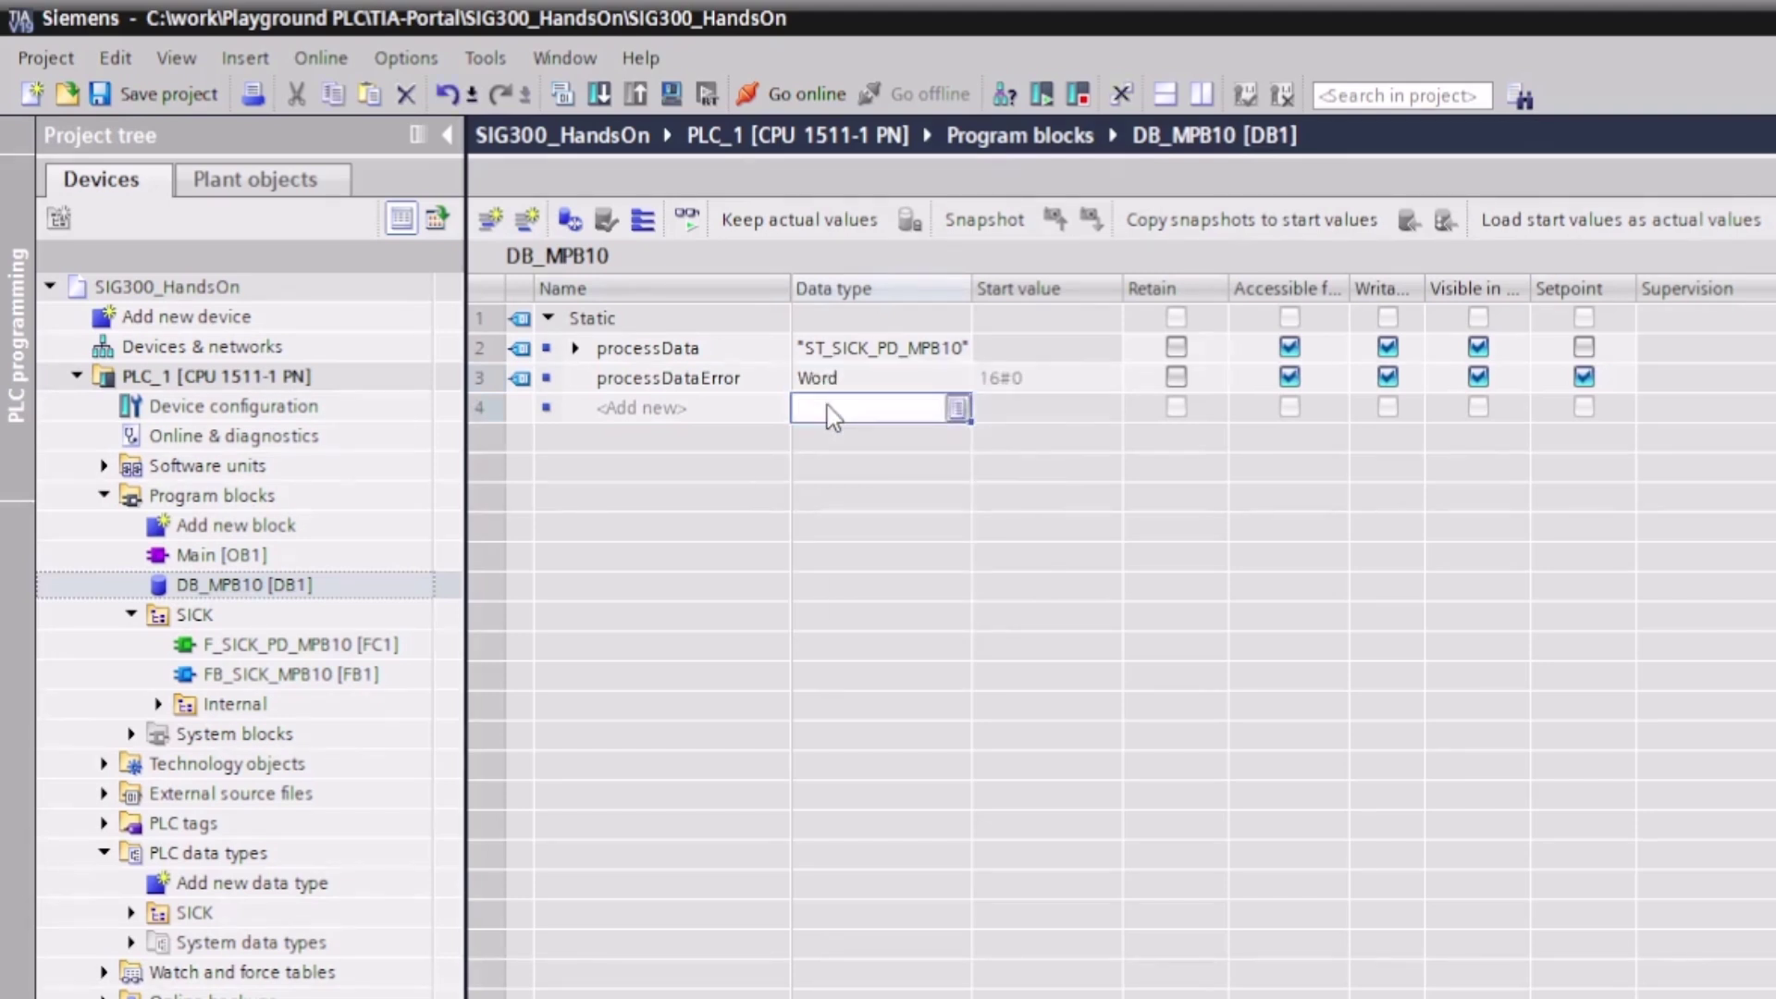
Compile DB_MPB10 and connect the call's Ret_Val to "DB_MPB10".processData.
click(562, 95)
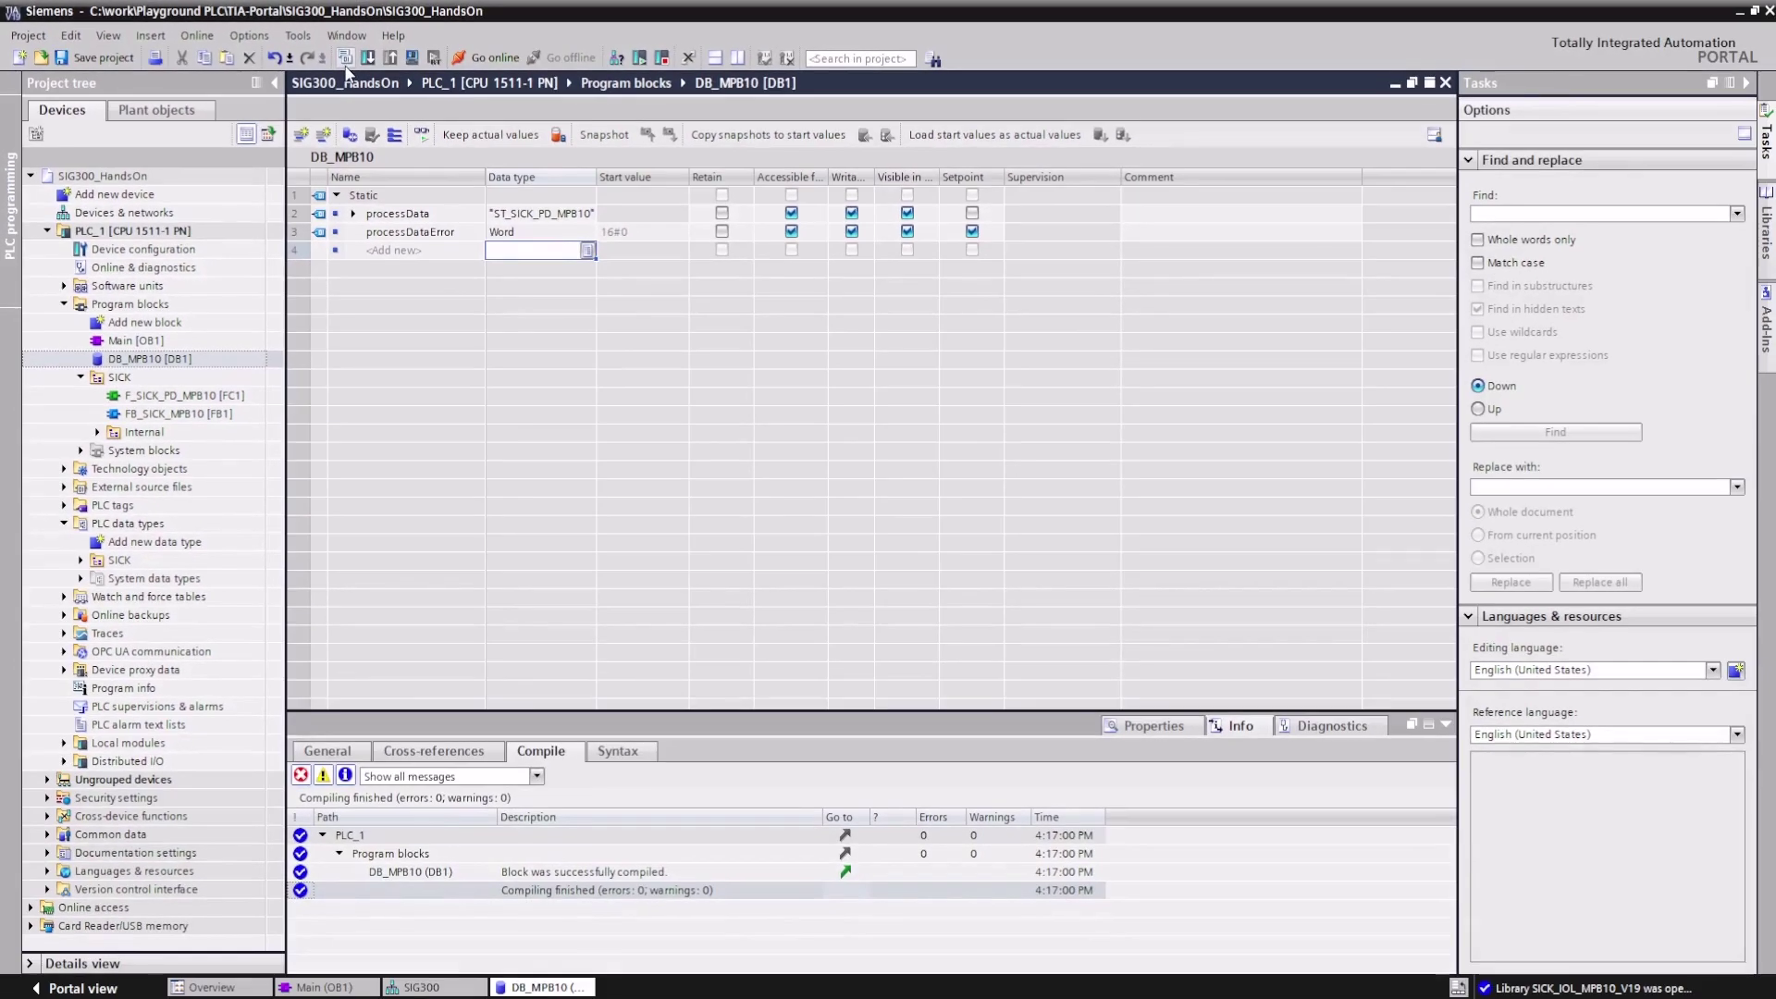
click(332, 988)
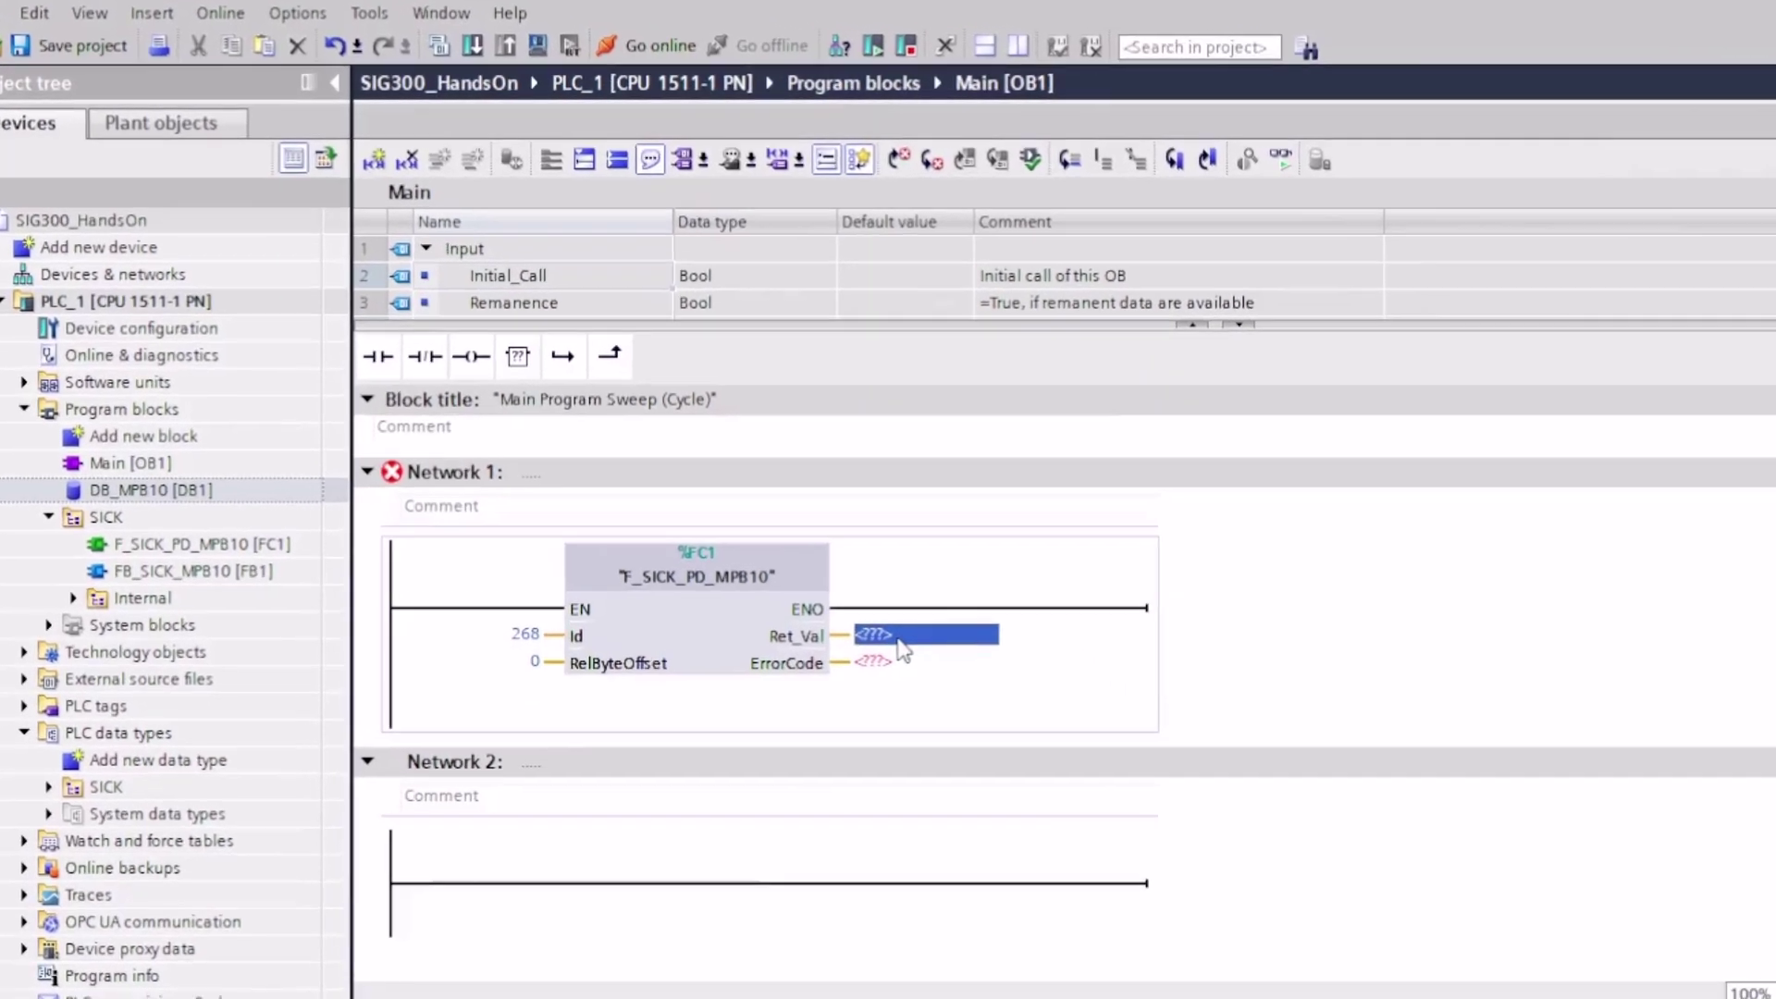
click(722, 457)
click(1035, 645)
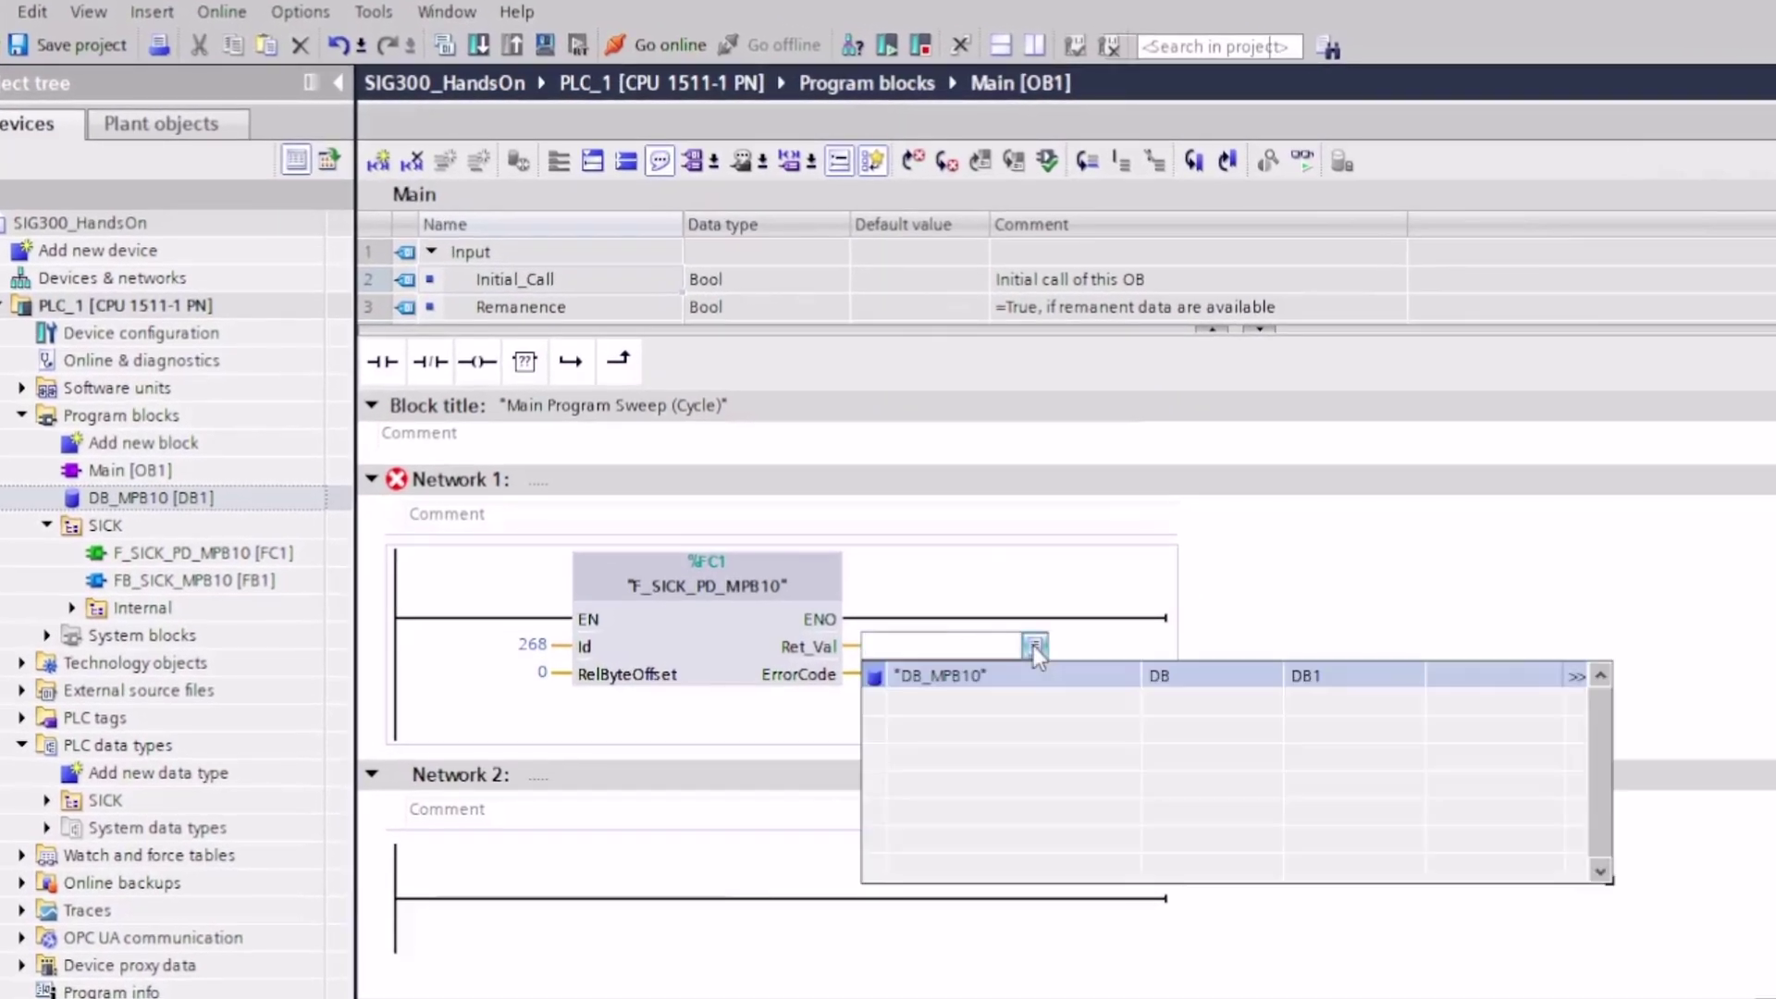
click(1024, 672)
click(1023, 675)
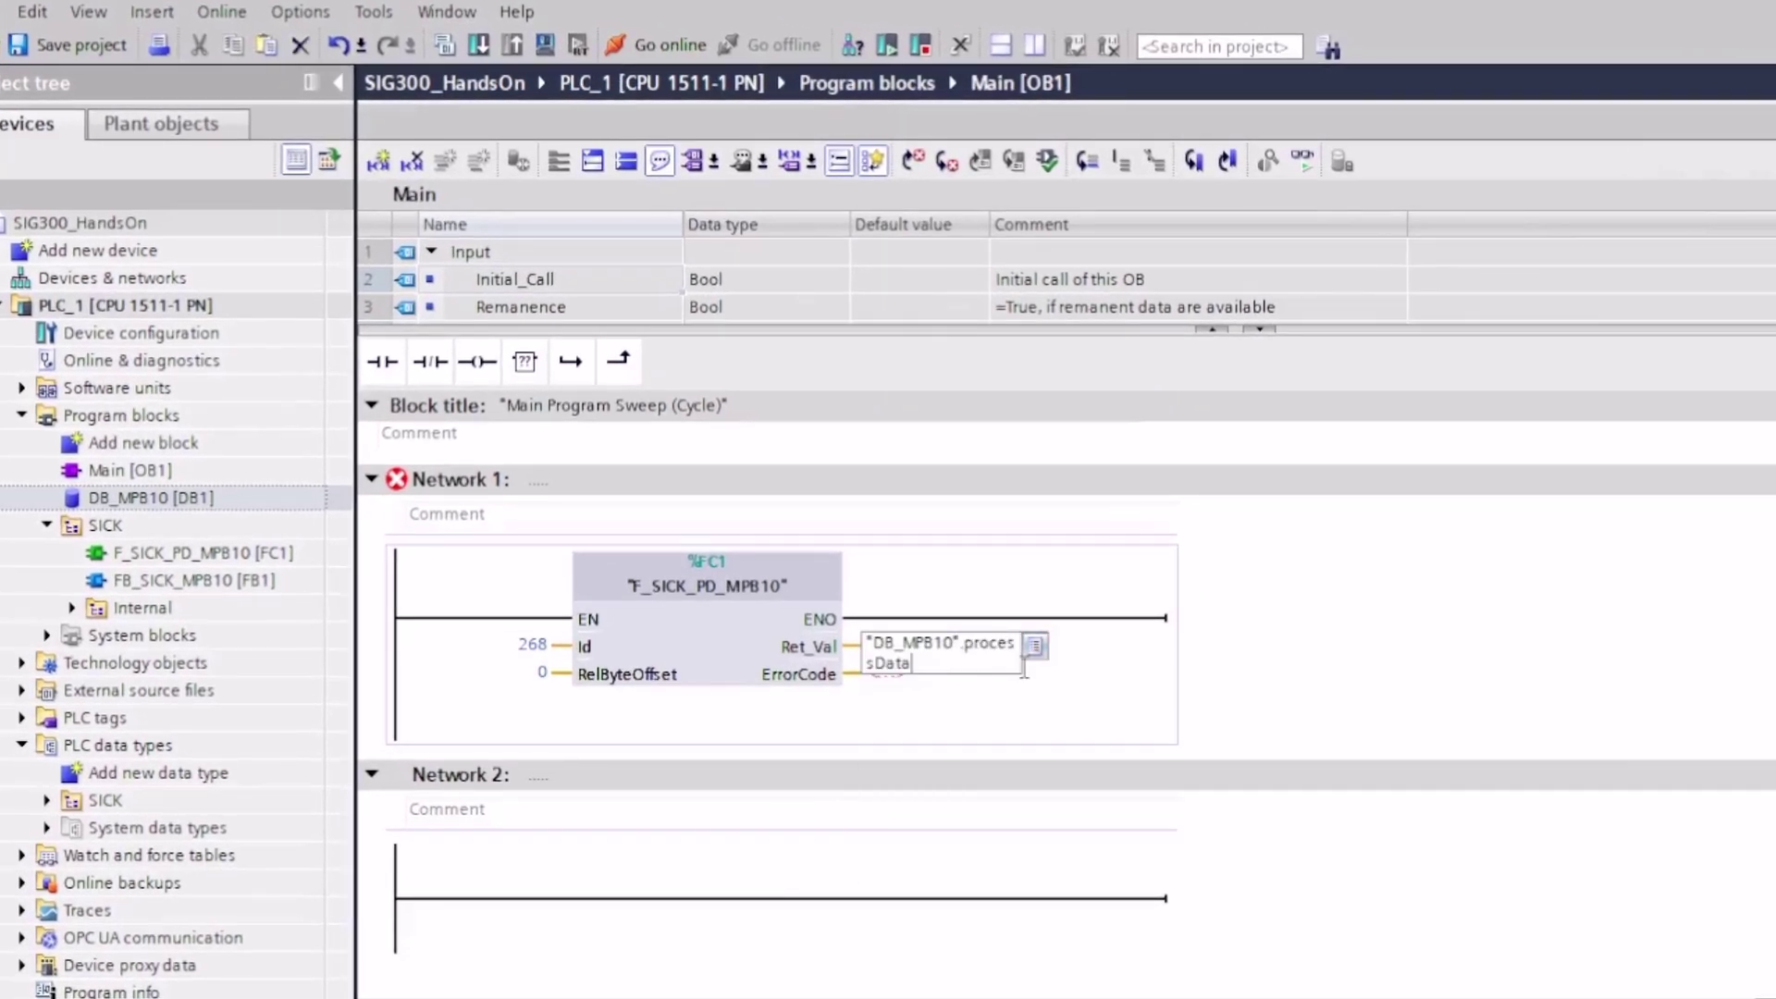
key(Return)
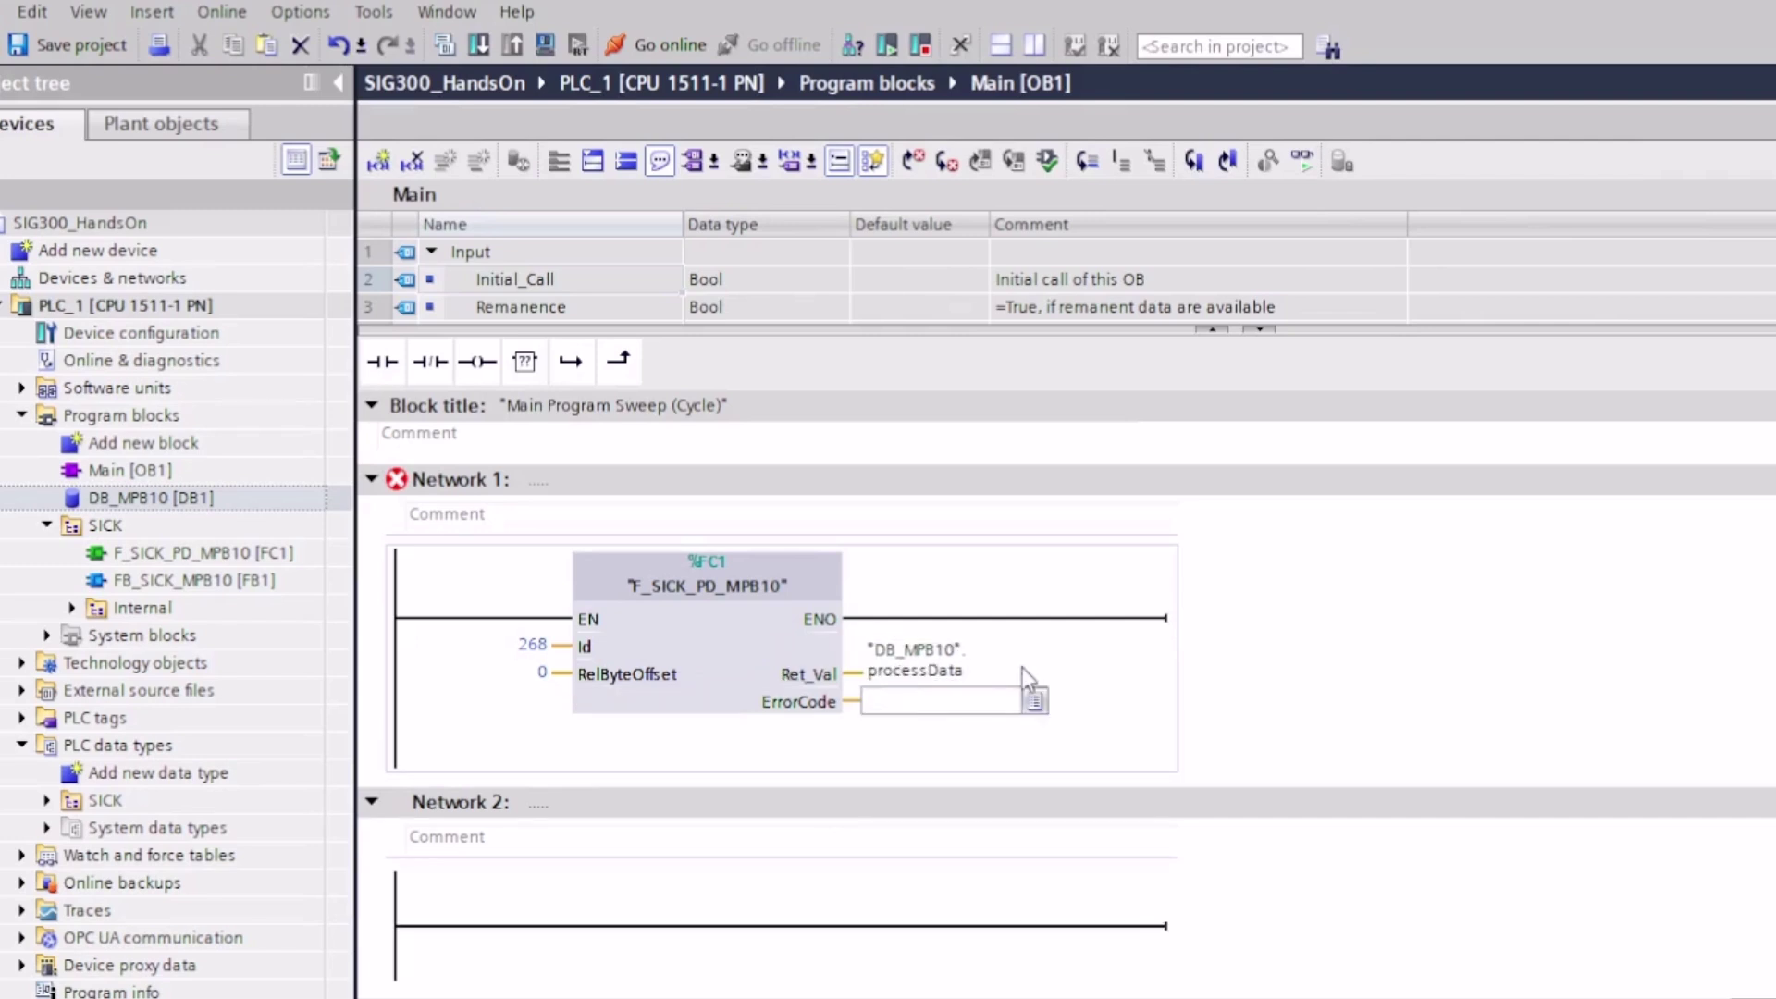
Connect ErrorCode to "DB_MPB10".processDataError.
click(1034, 701)
click(1034, 731)
click(1021, 760)
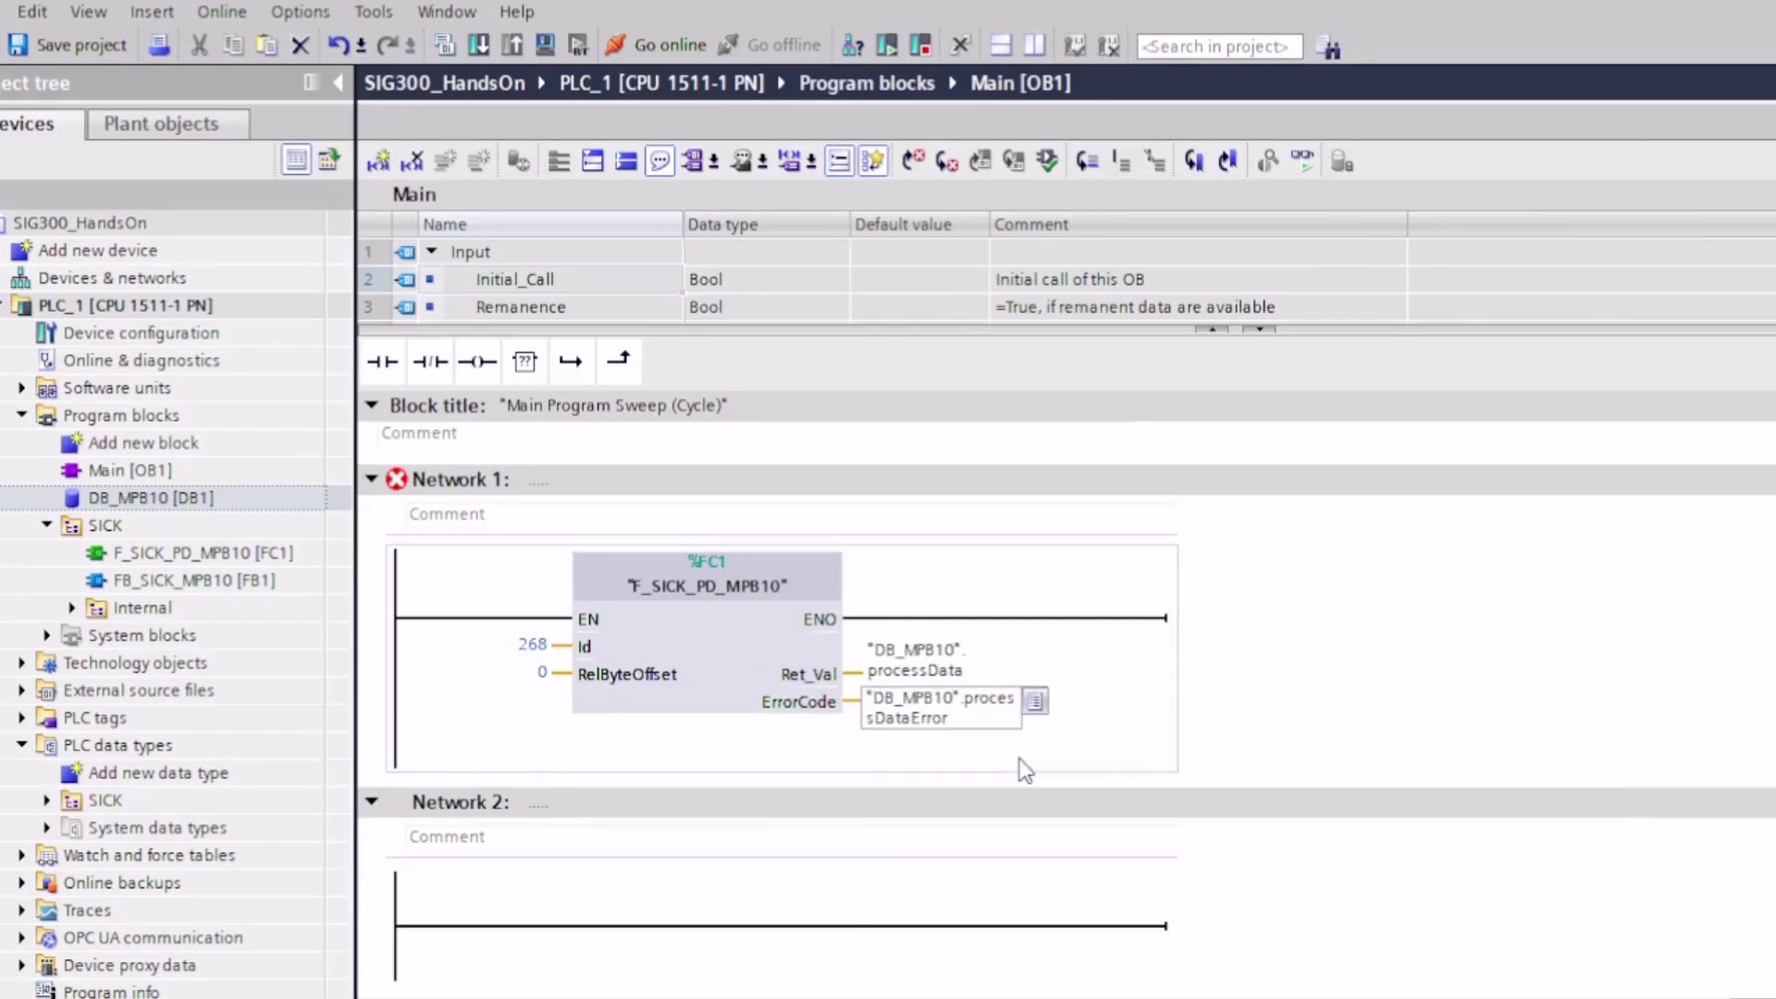
key(Return)
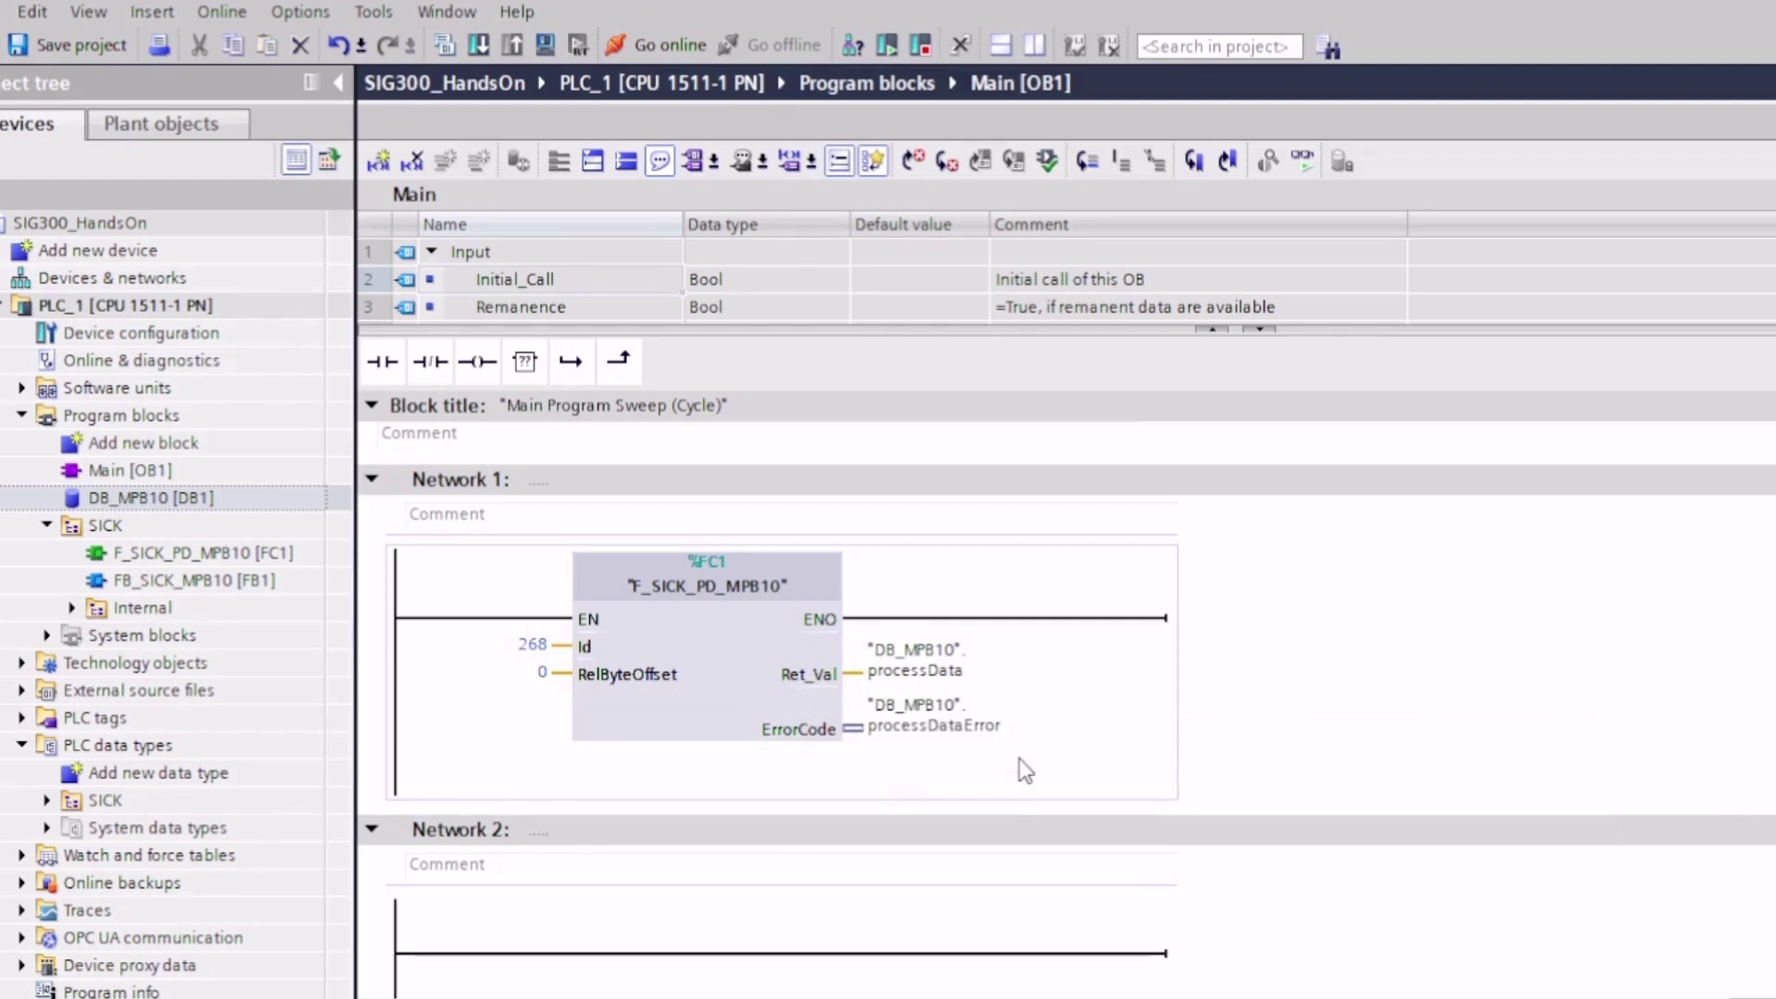
Compile the program and load it onto PLC_1 from the Load preview.
click(443, 46)
click(476, 45)
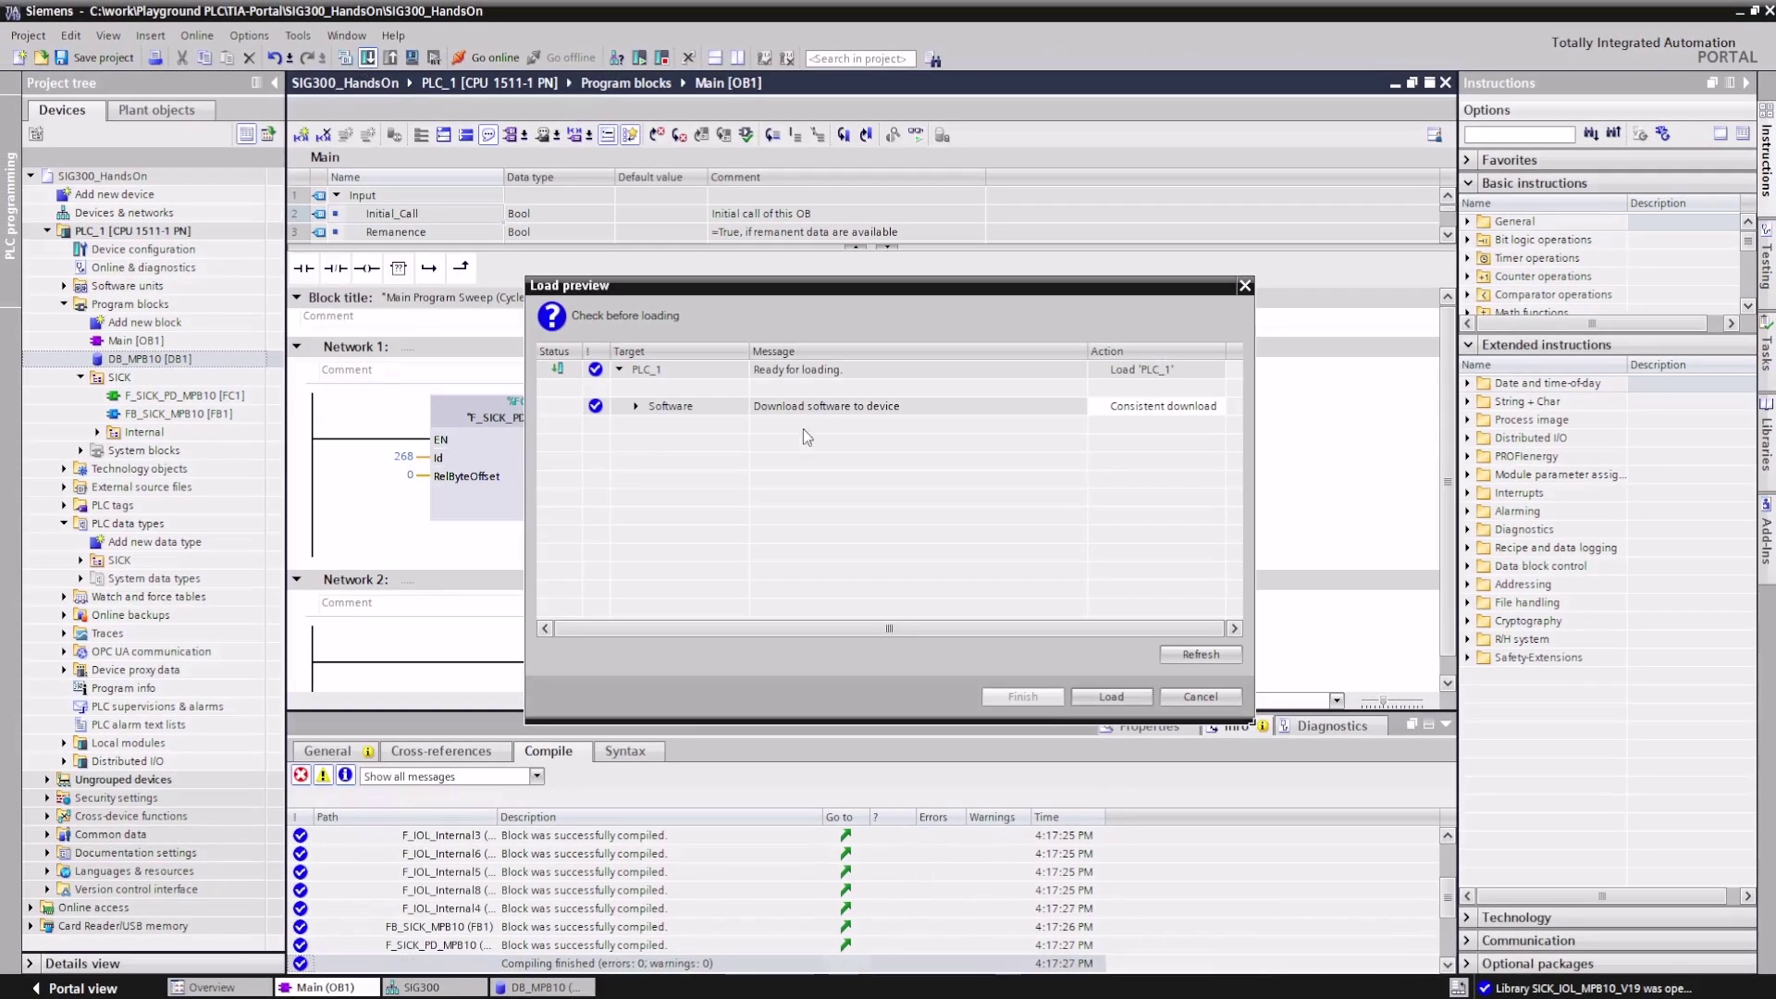
click(1113, 697)
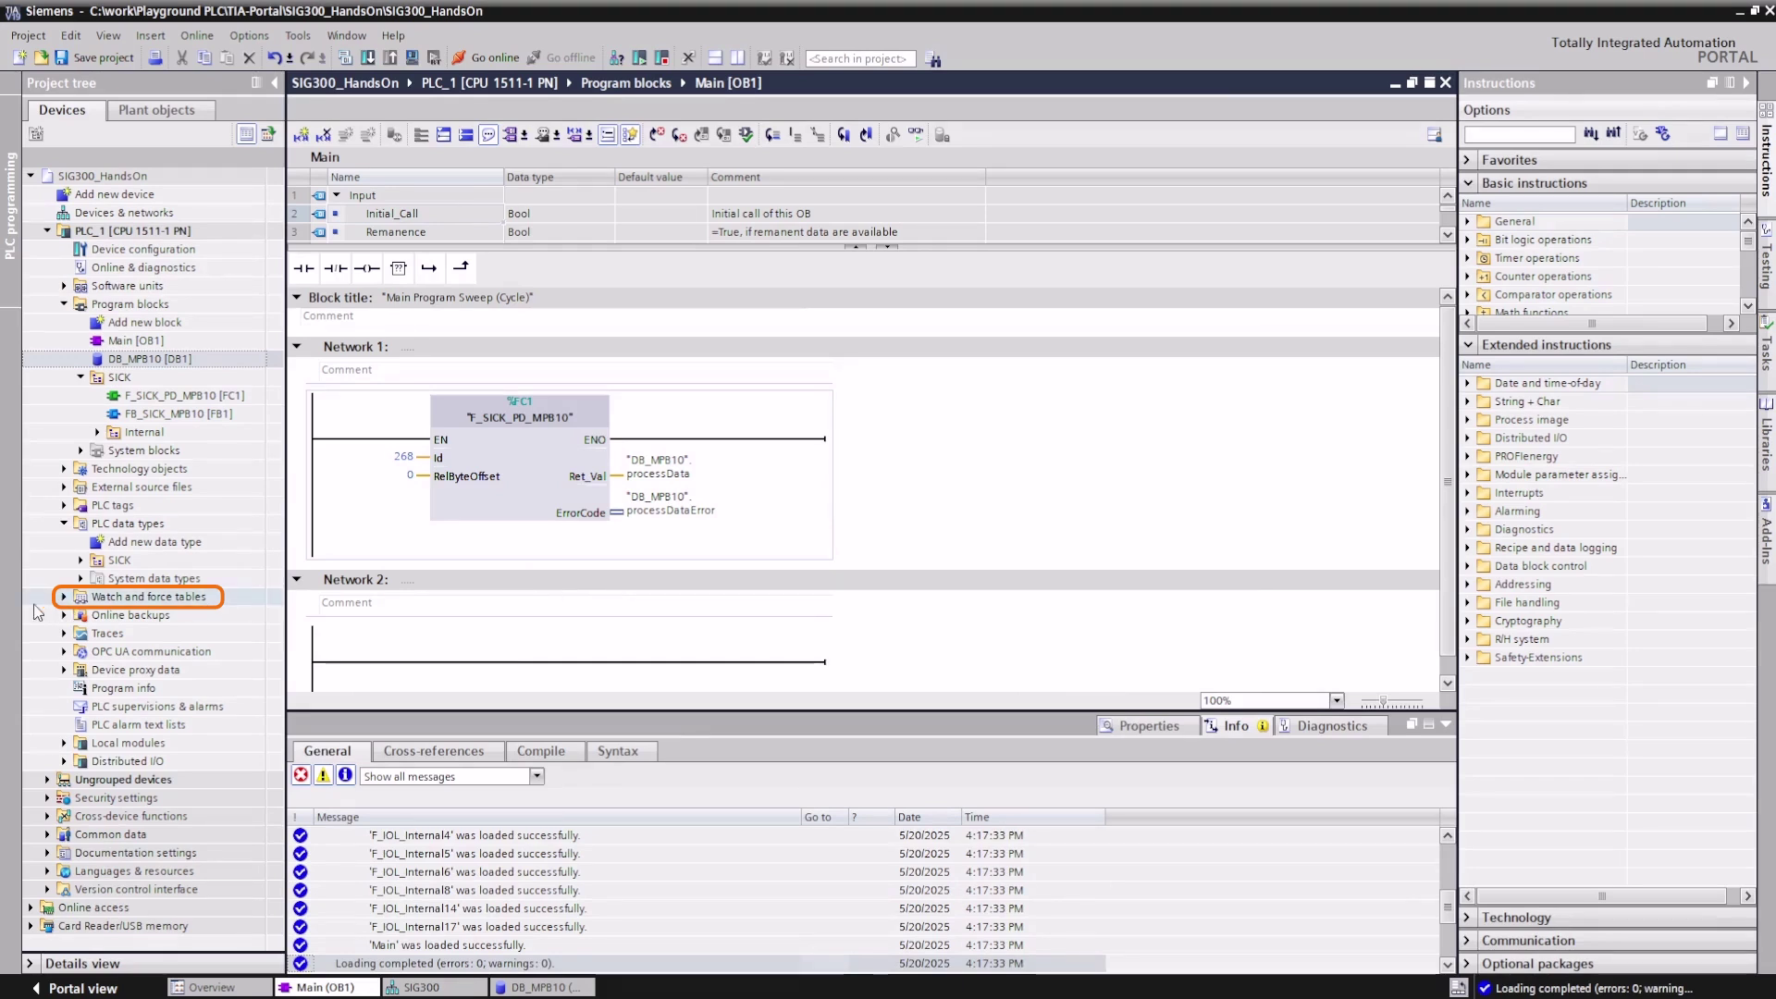
Open Watch table_1 and insert a '// Process data interpreted' comment row as row 23.
click(63, 597)
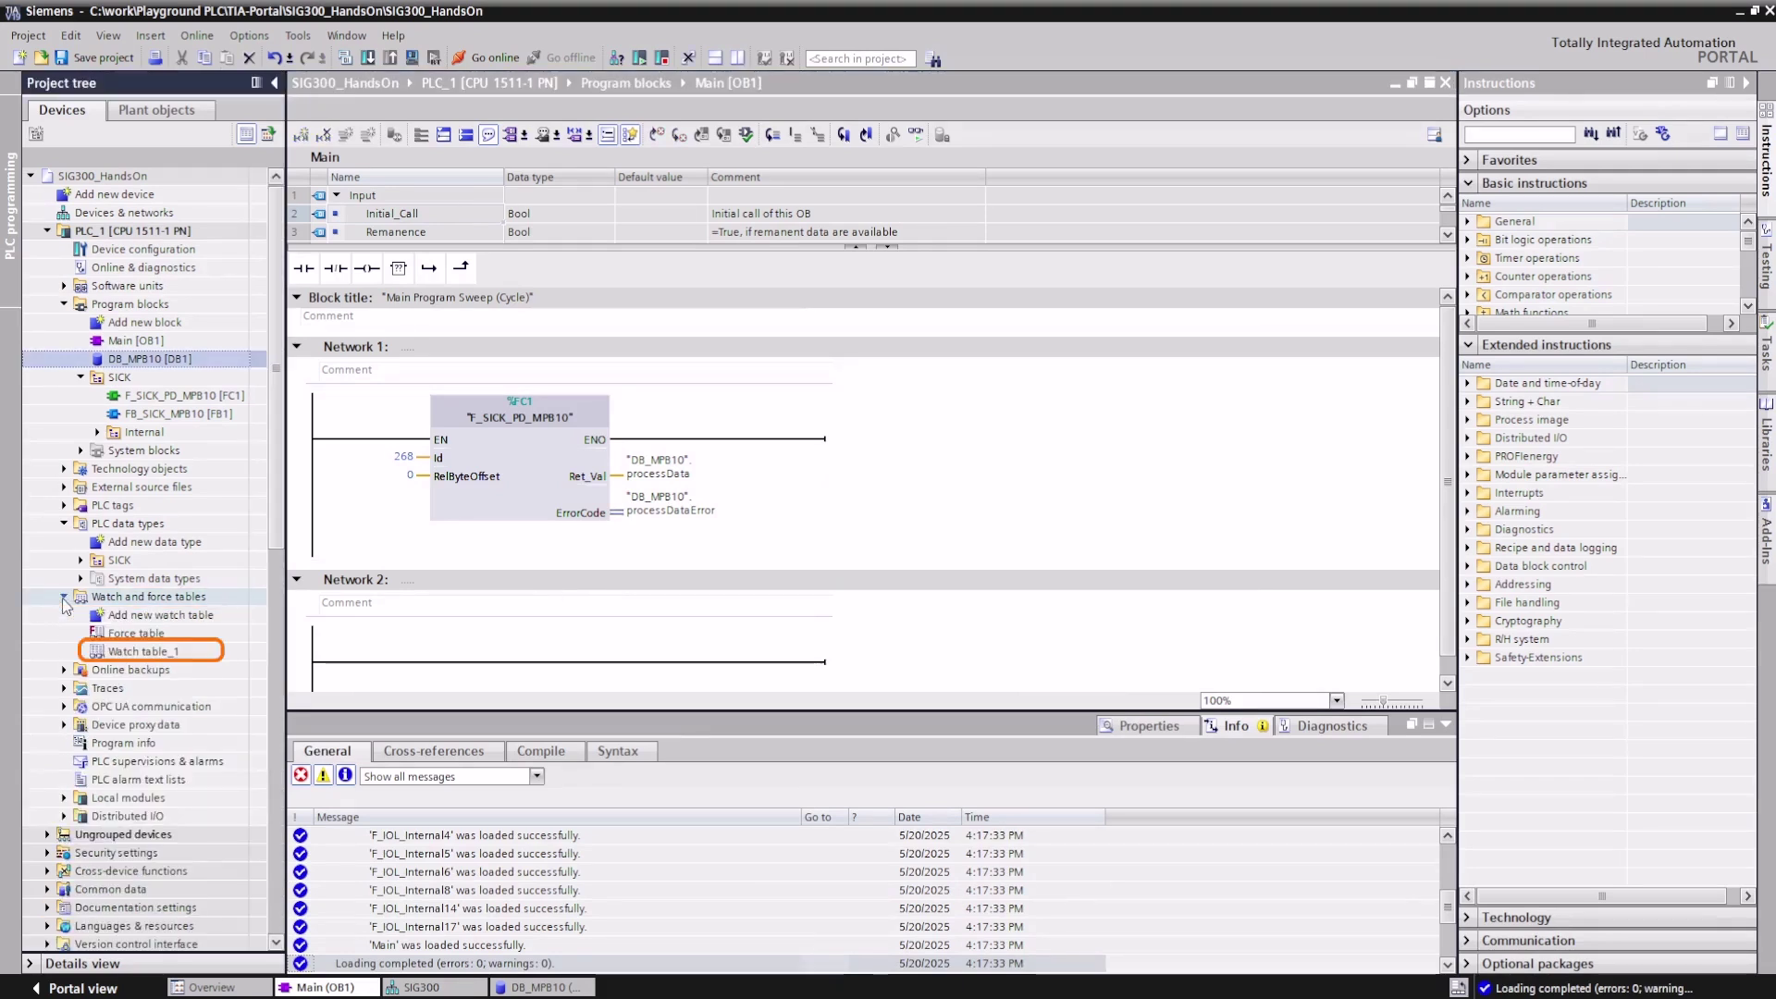
double_click(129, 652)
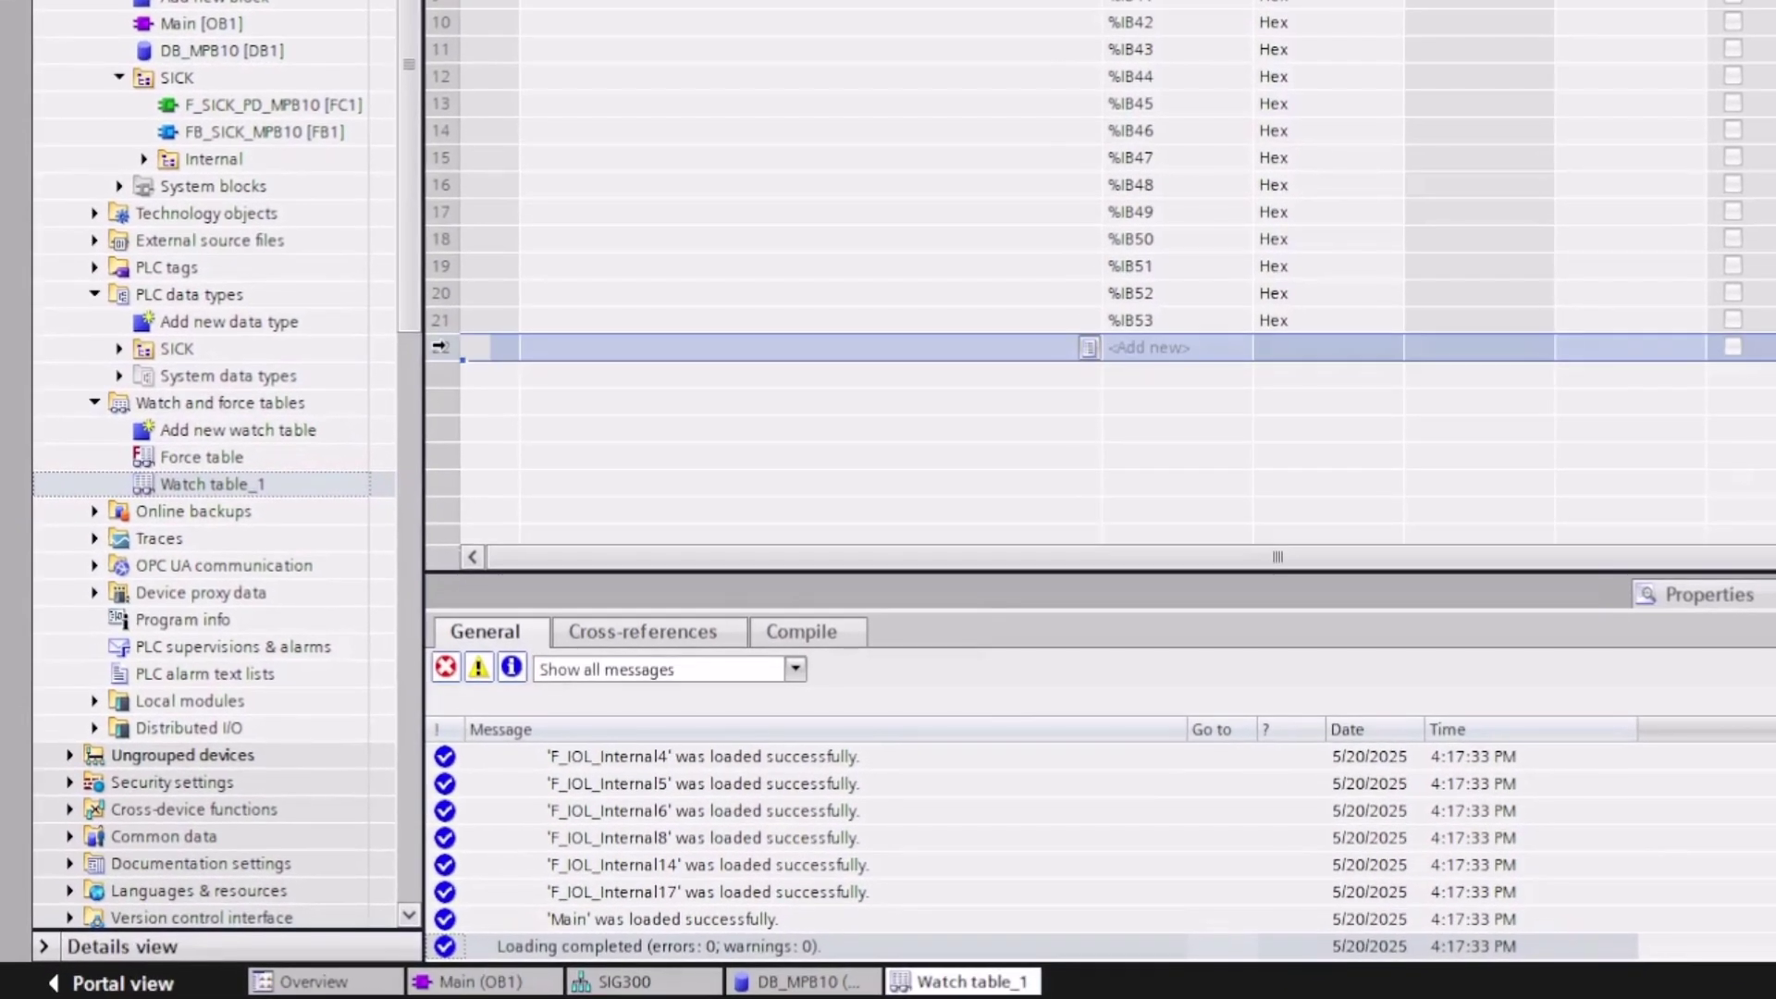
right_click(446, 345)
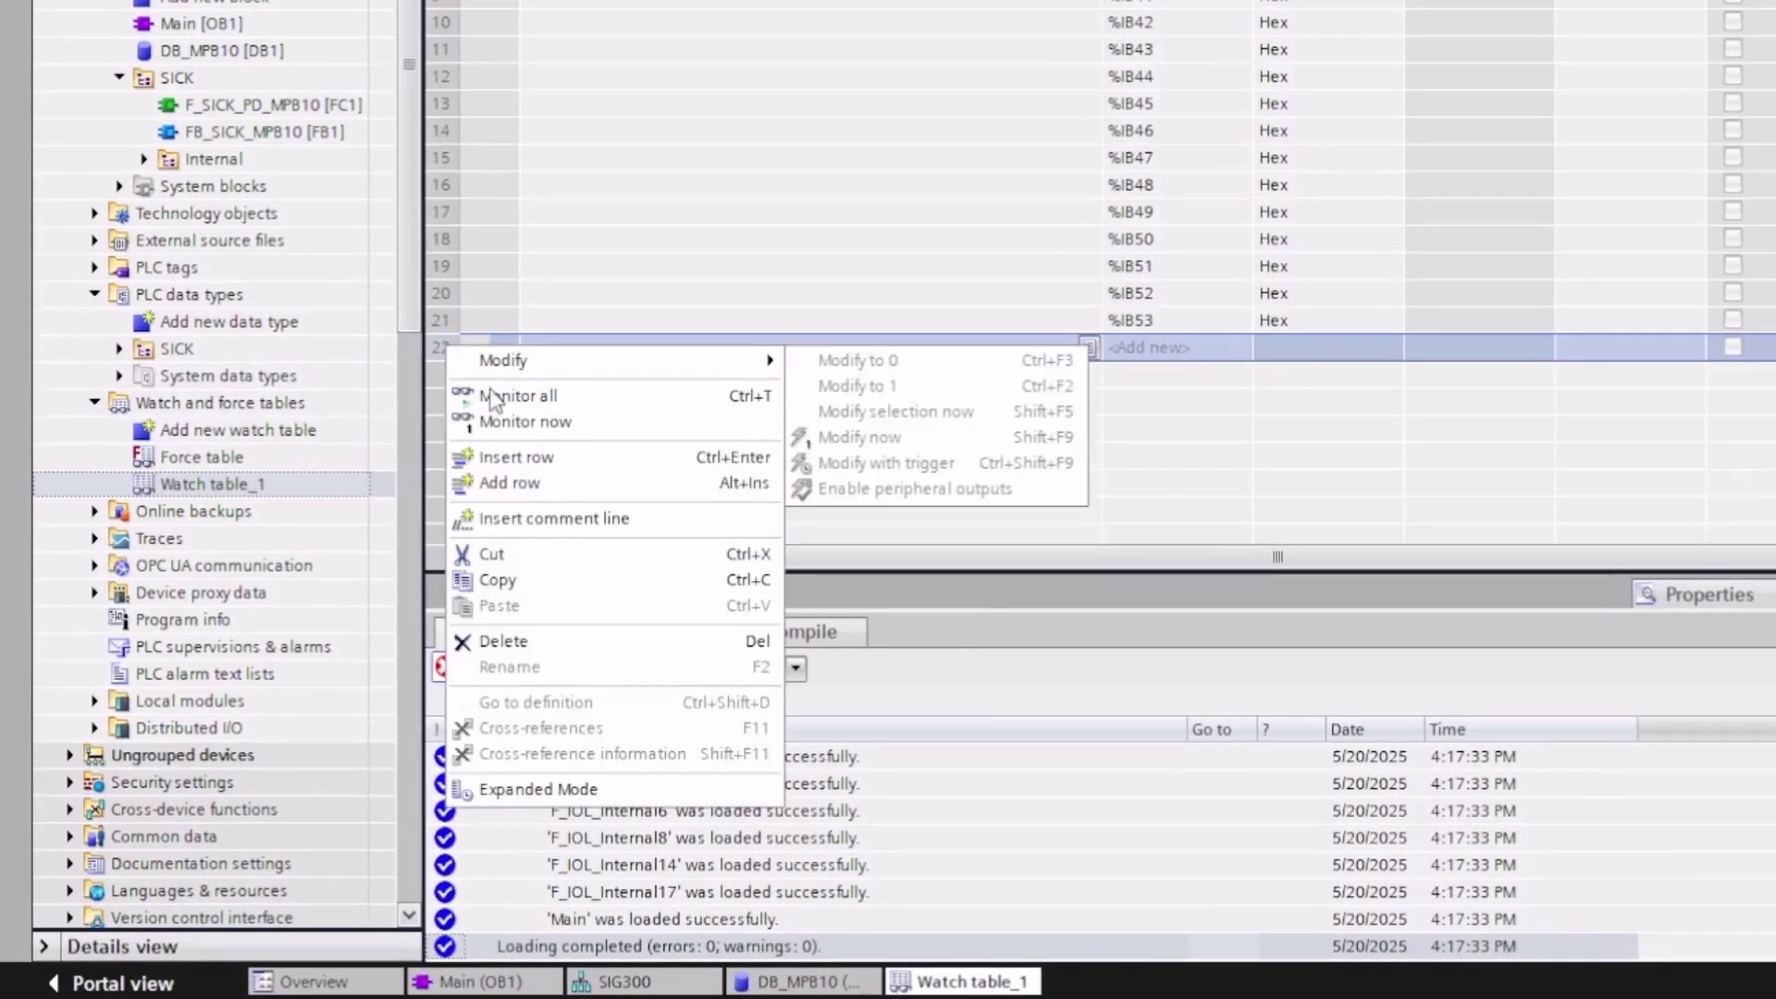
click(514, 482)
click(552, 381)
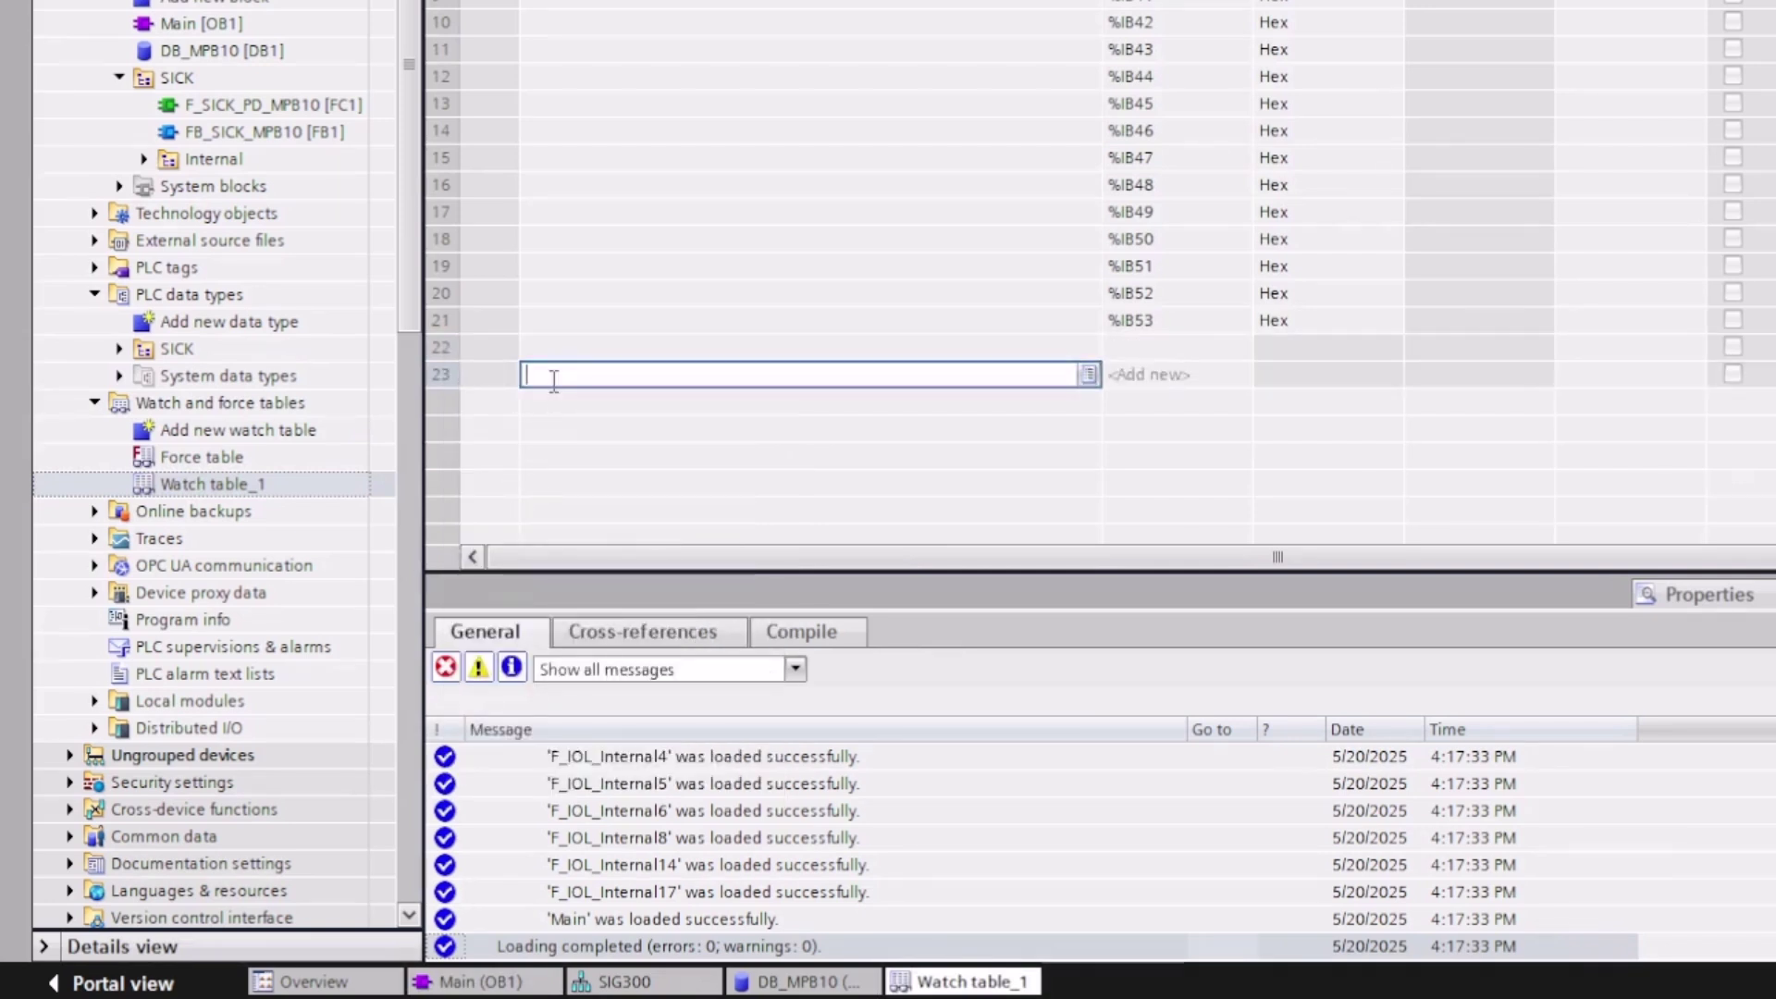
text(// Process data interpreted)
key(Return)
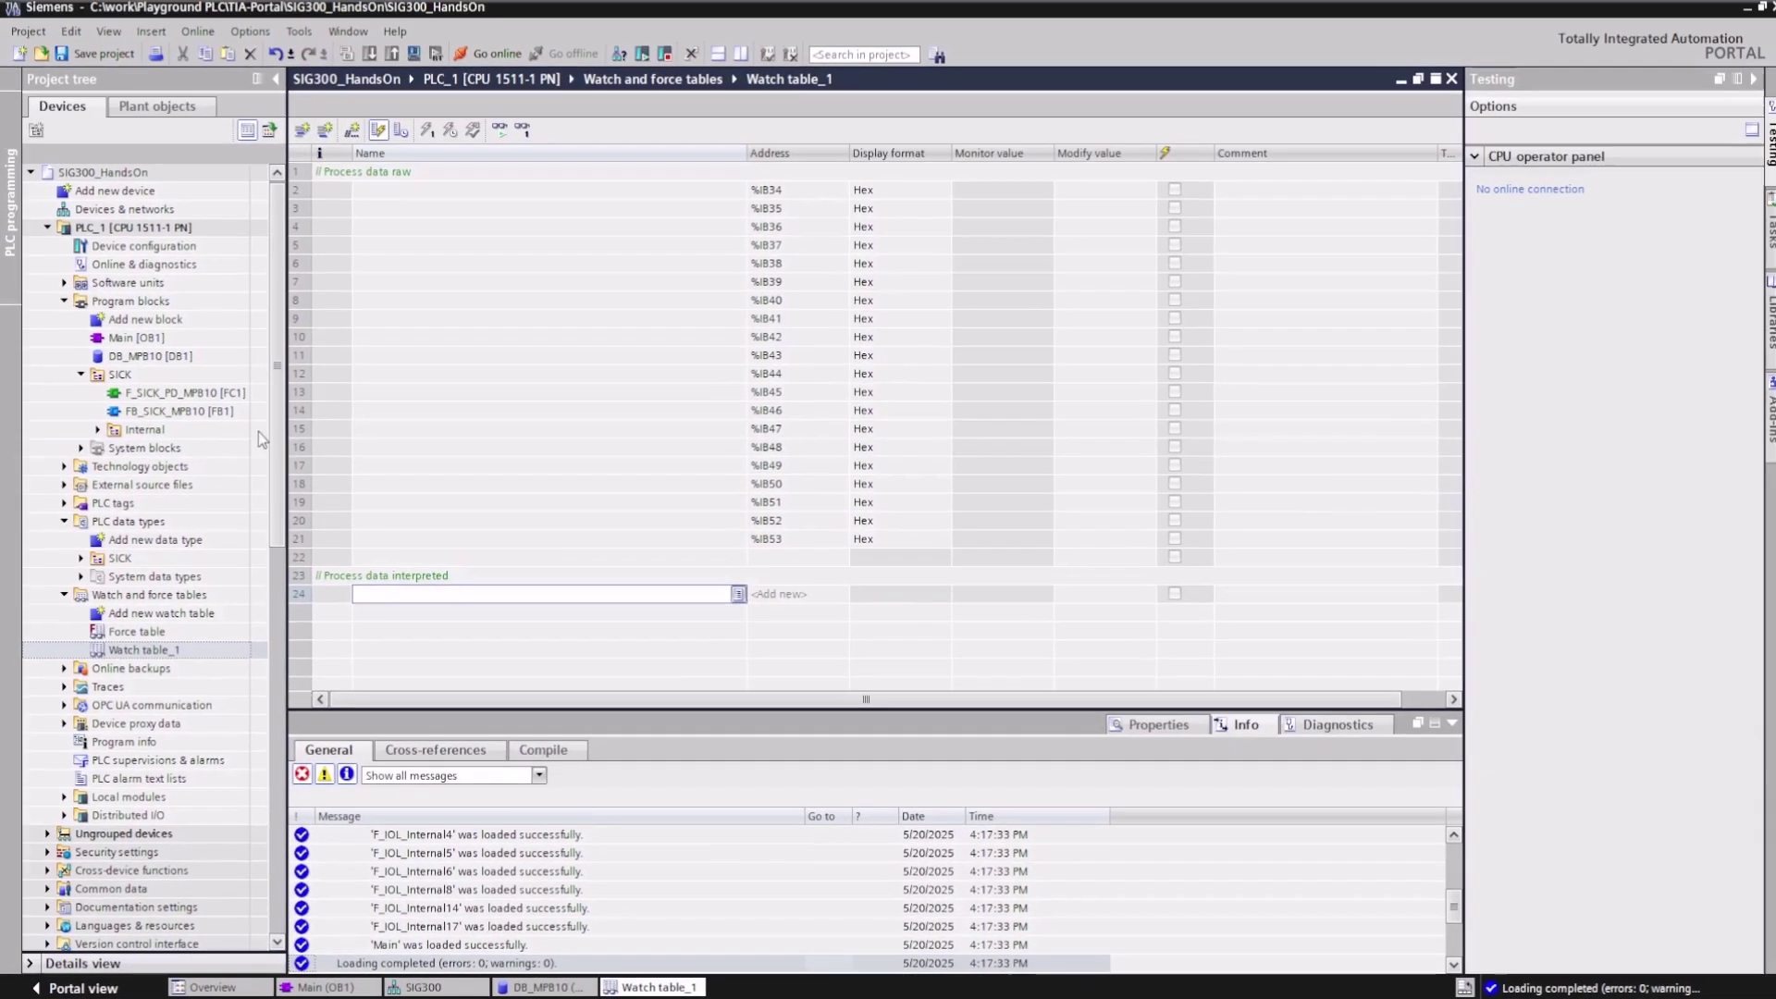
Copy all processData.ProcessDataIn member rows from the DB_MPB10 data block.
double_click(174, 361)
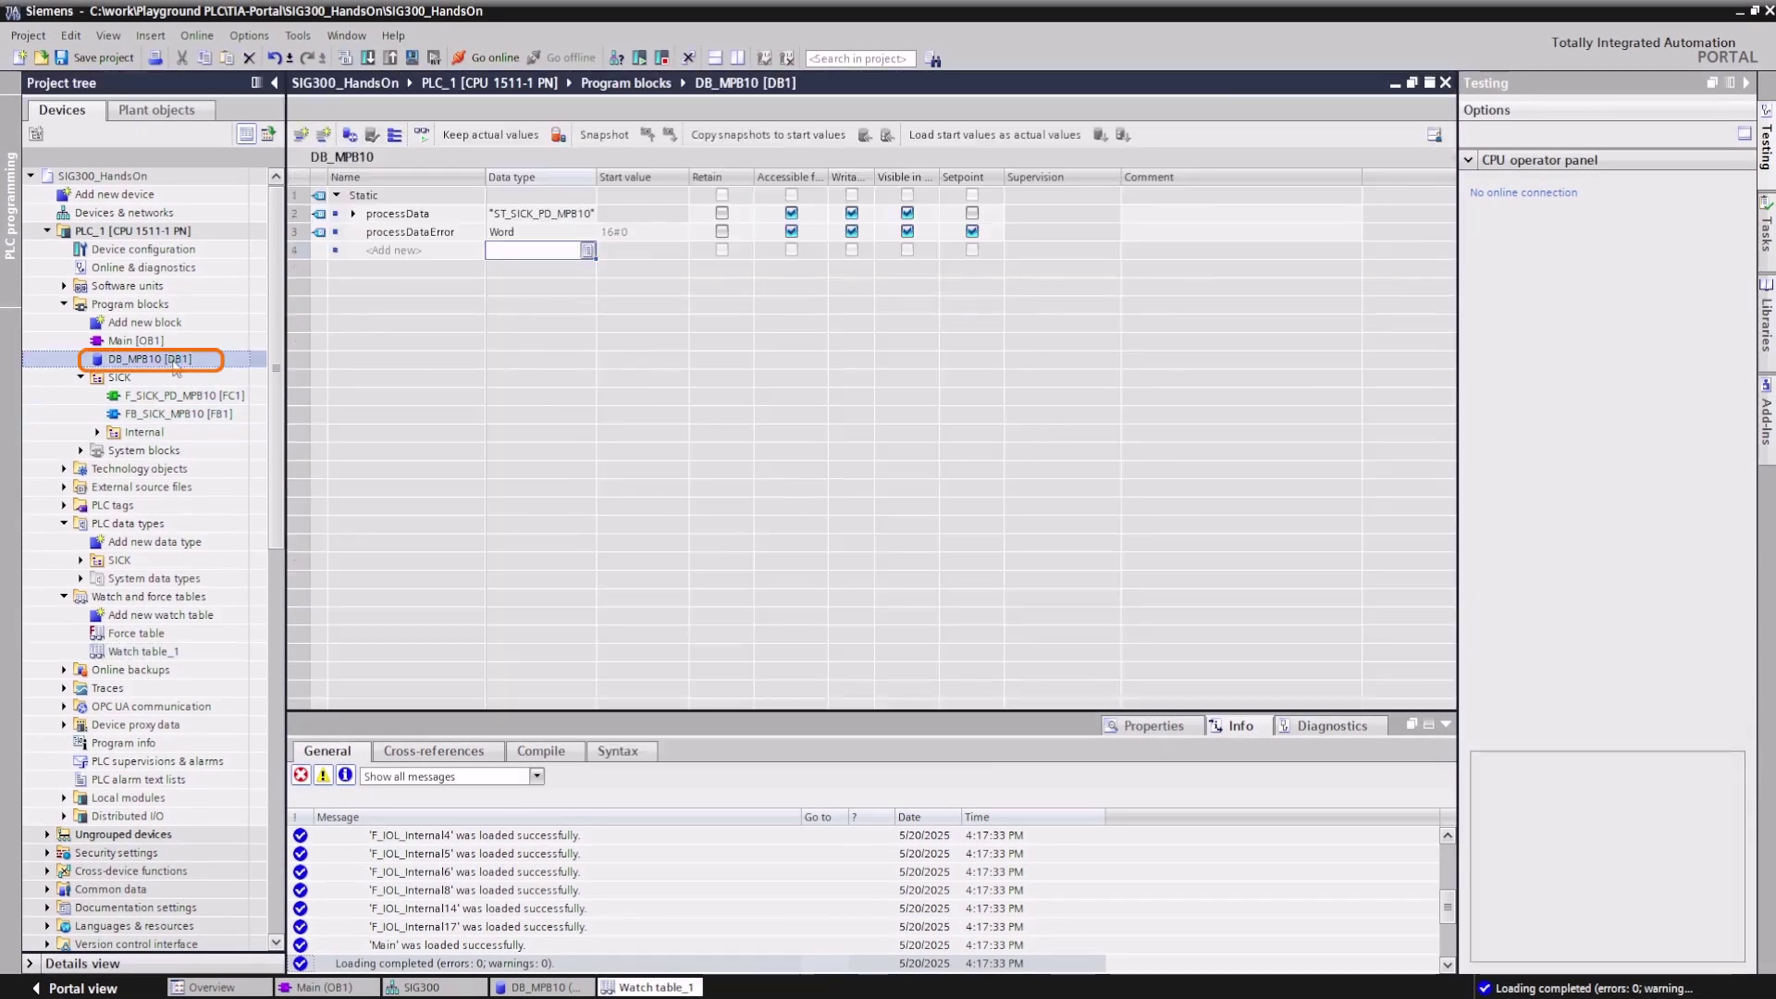
click(352, 213)
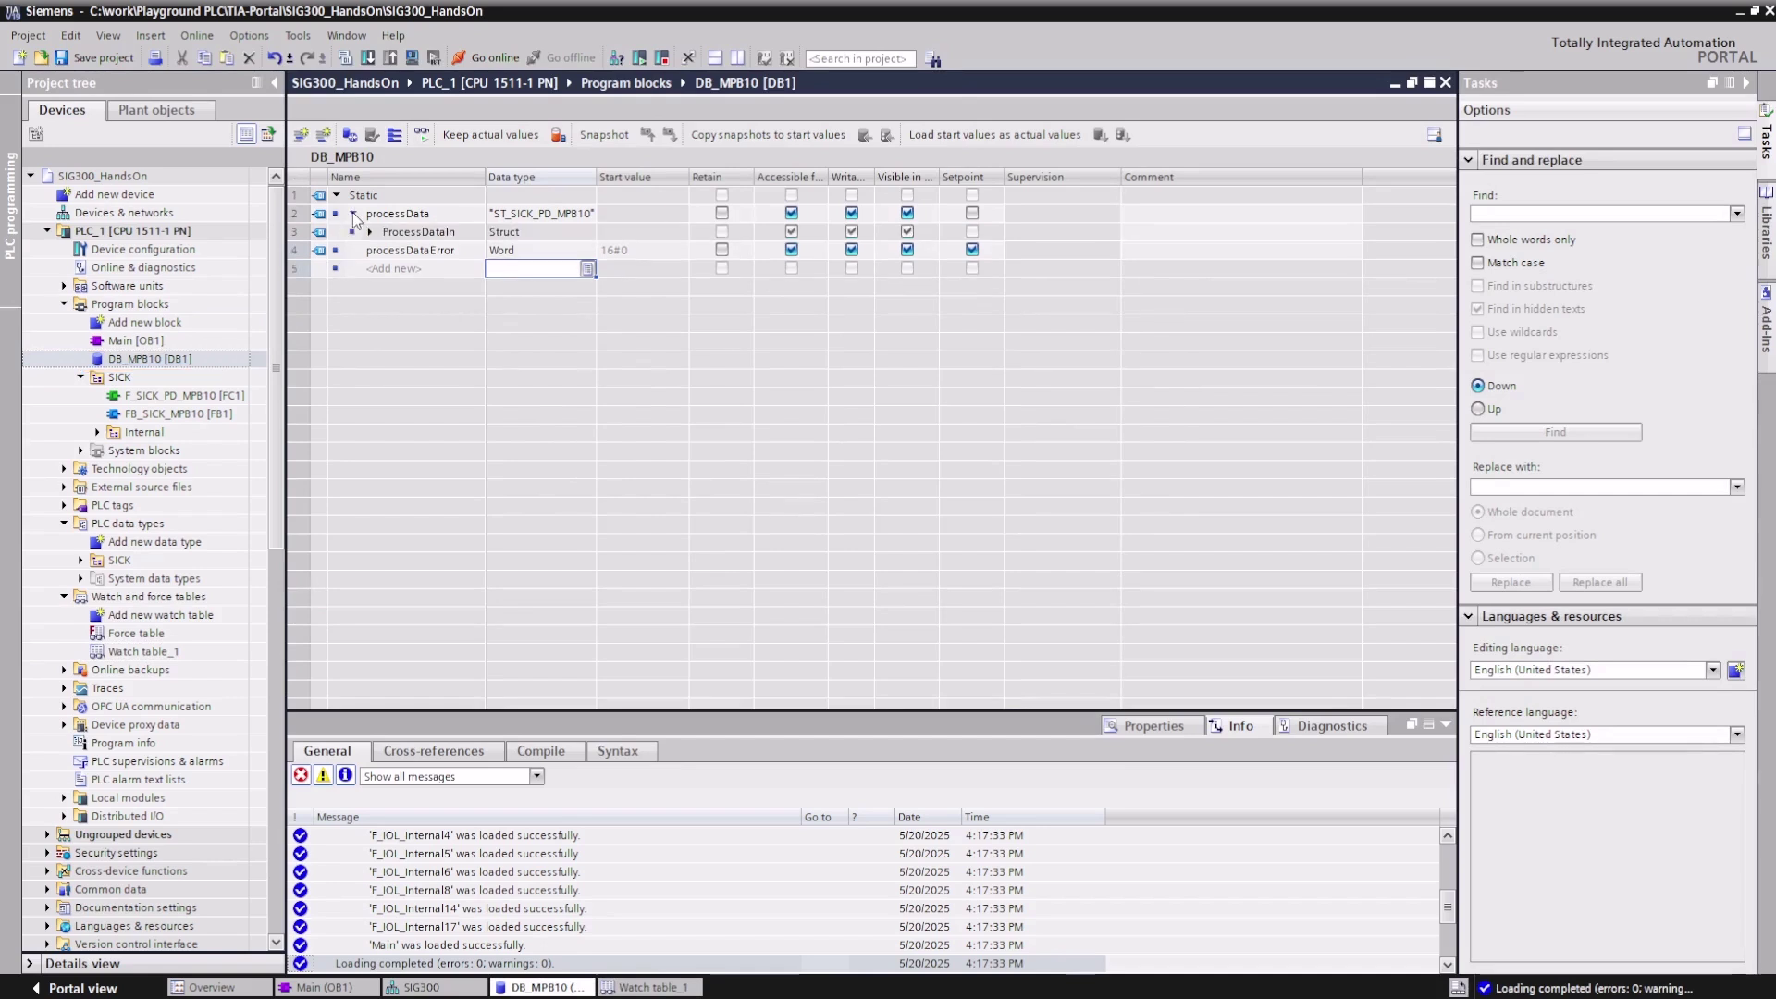
click(370, 233)
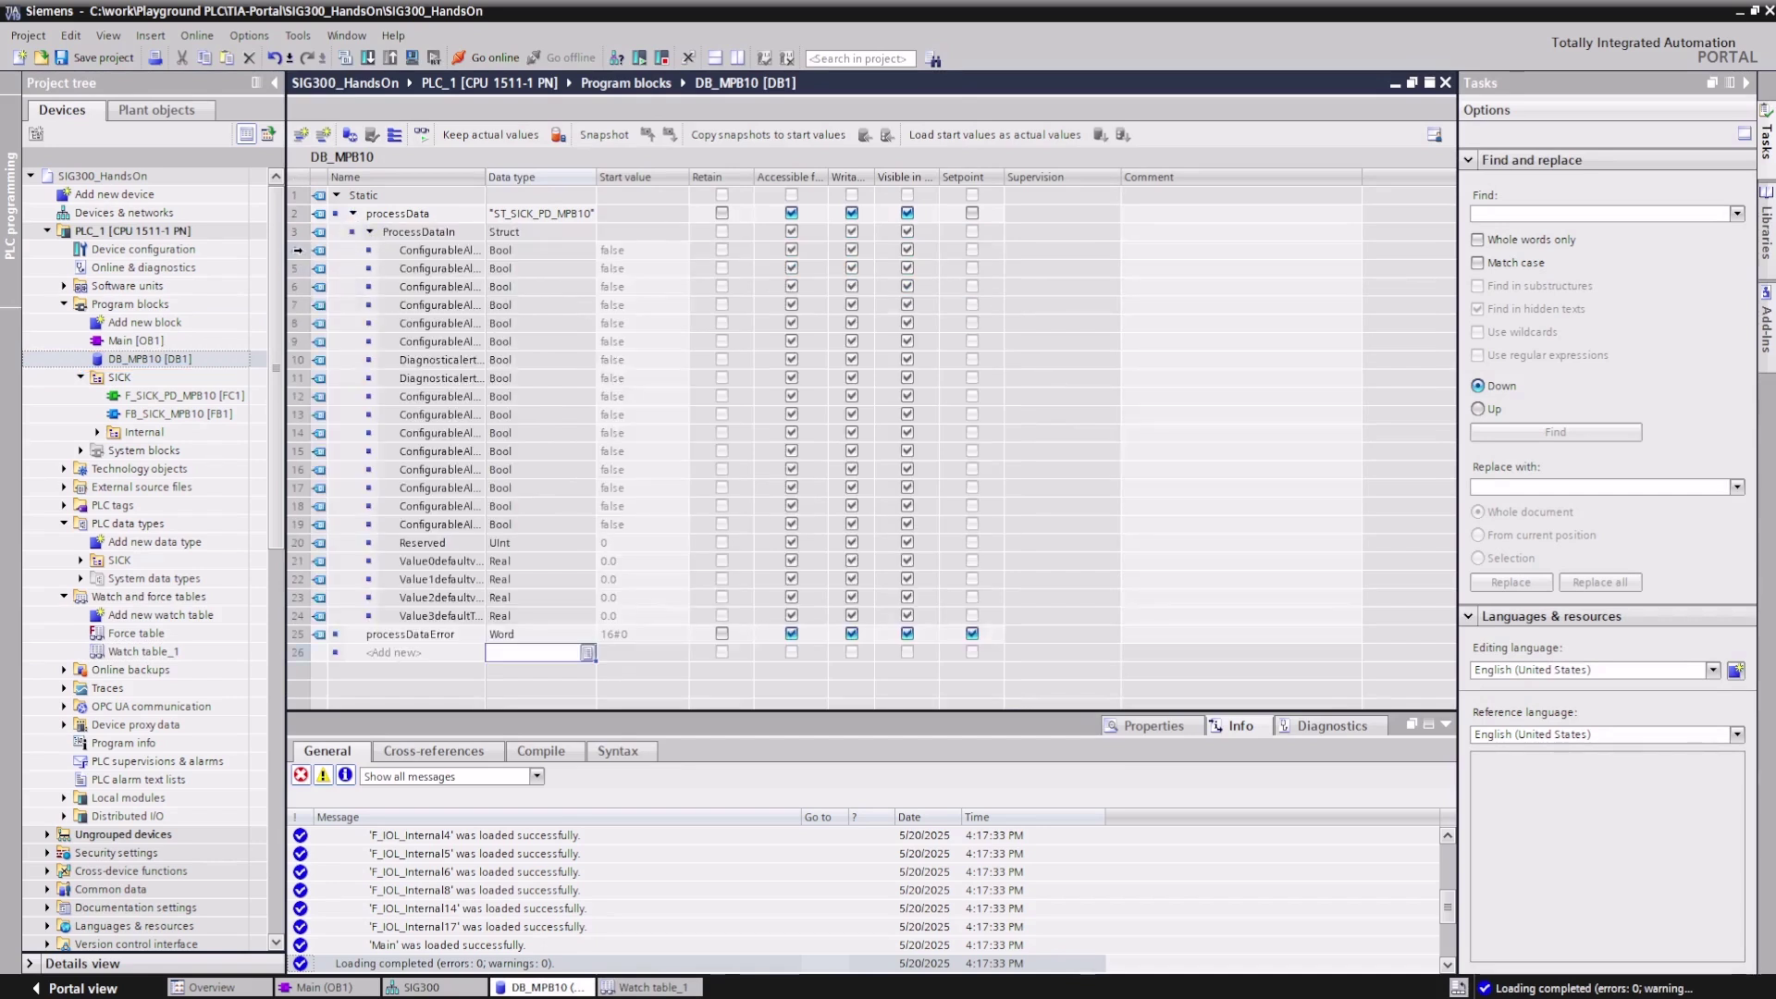
drag(297, 249, 299, 616)
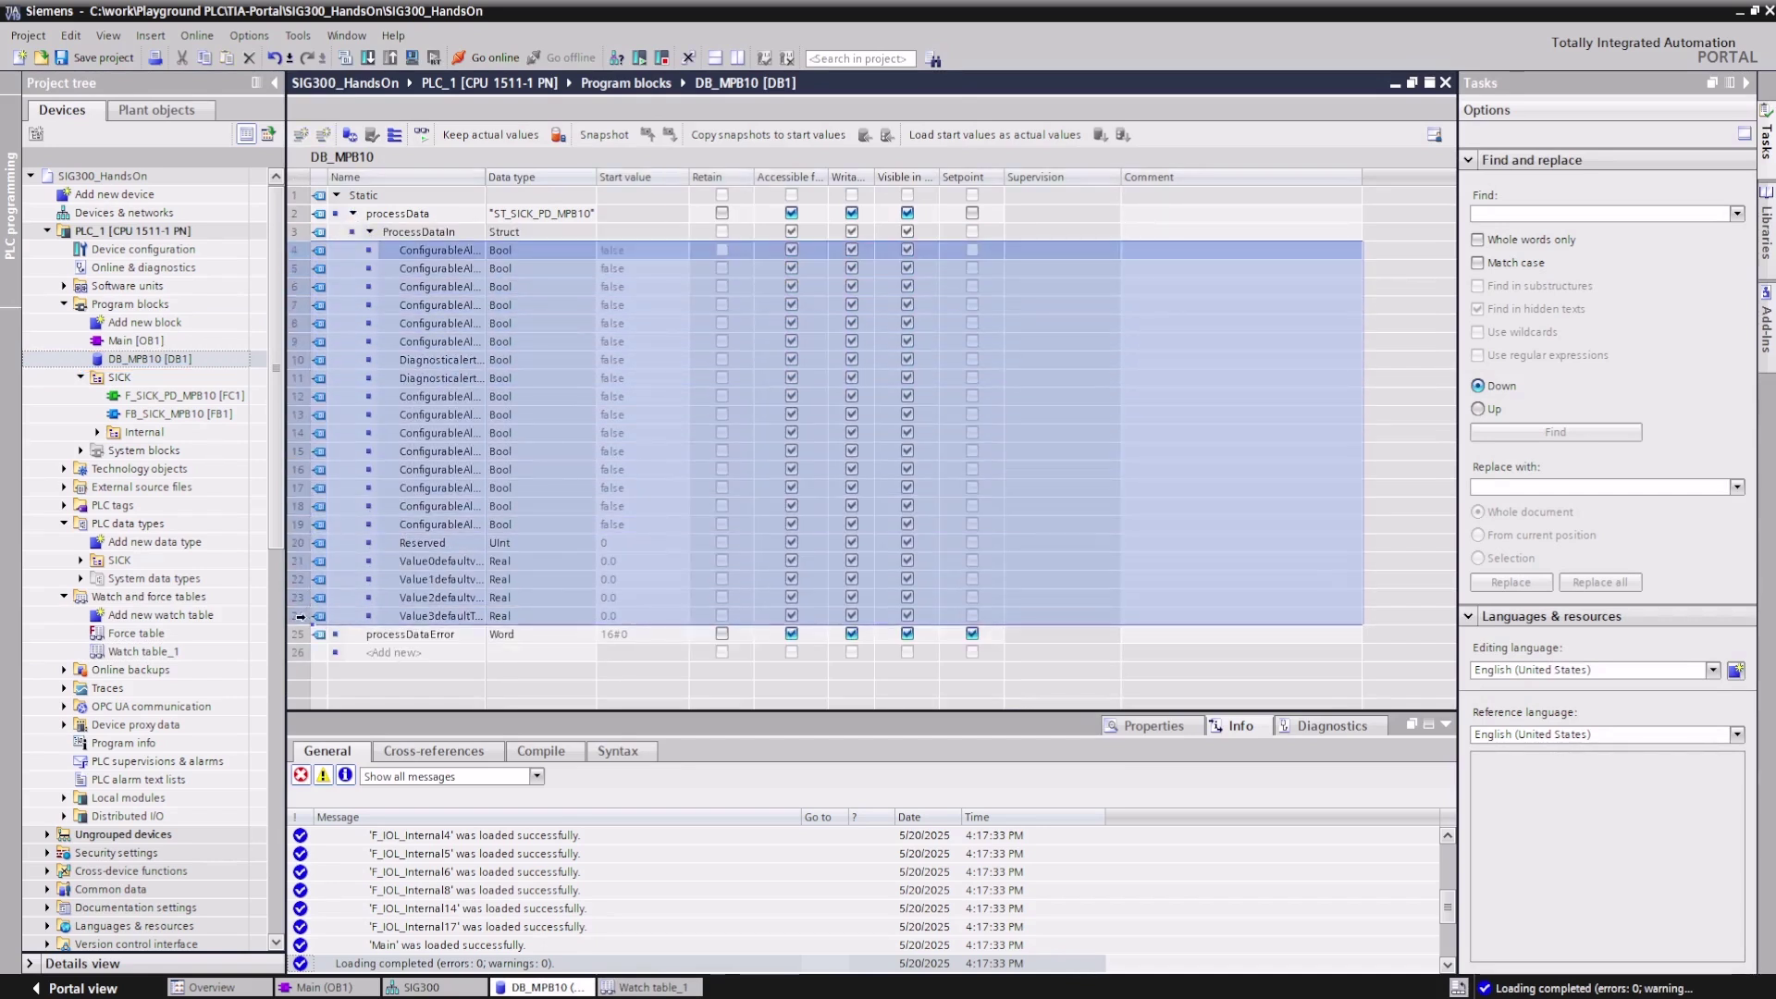
right_click(300, 616)
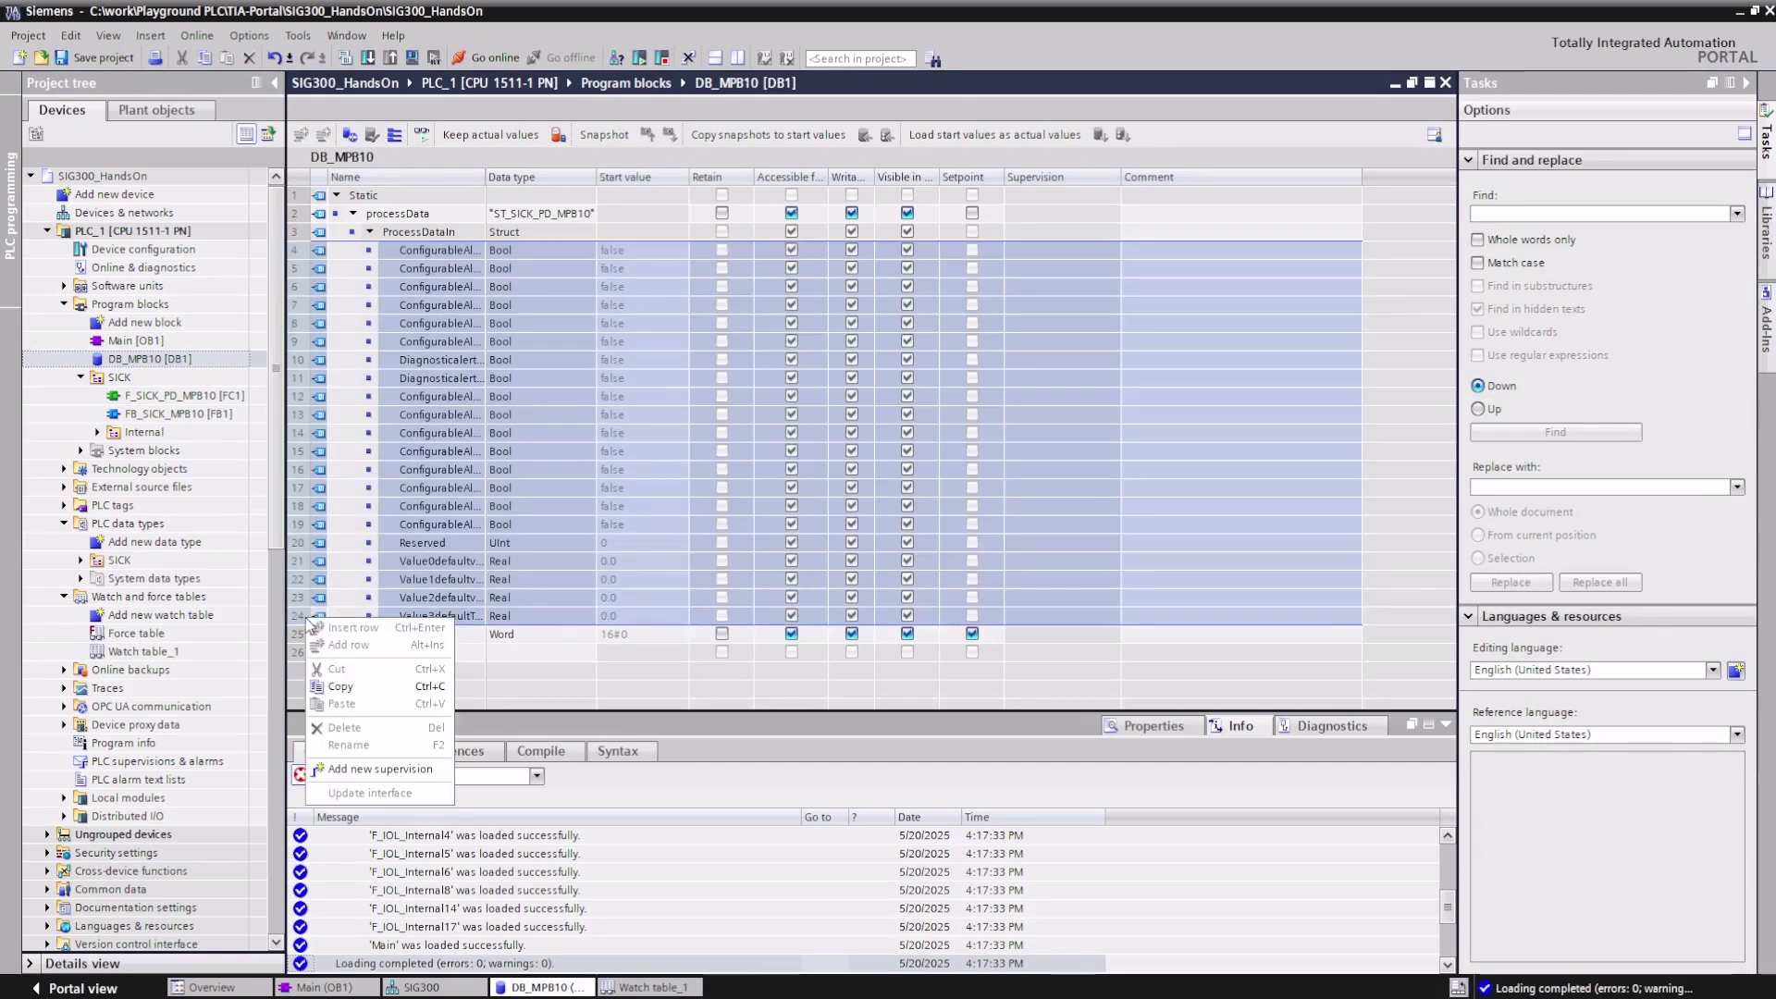
click(337, 685)
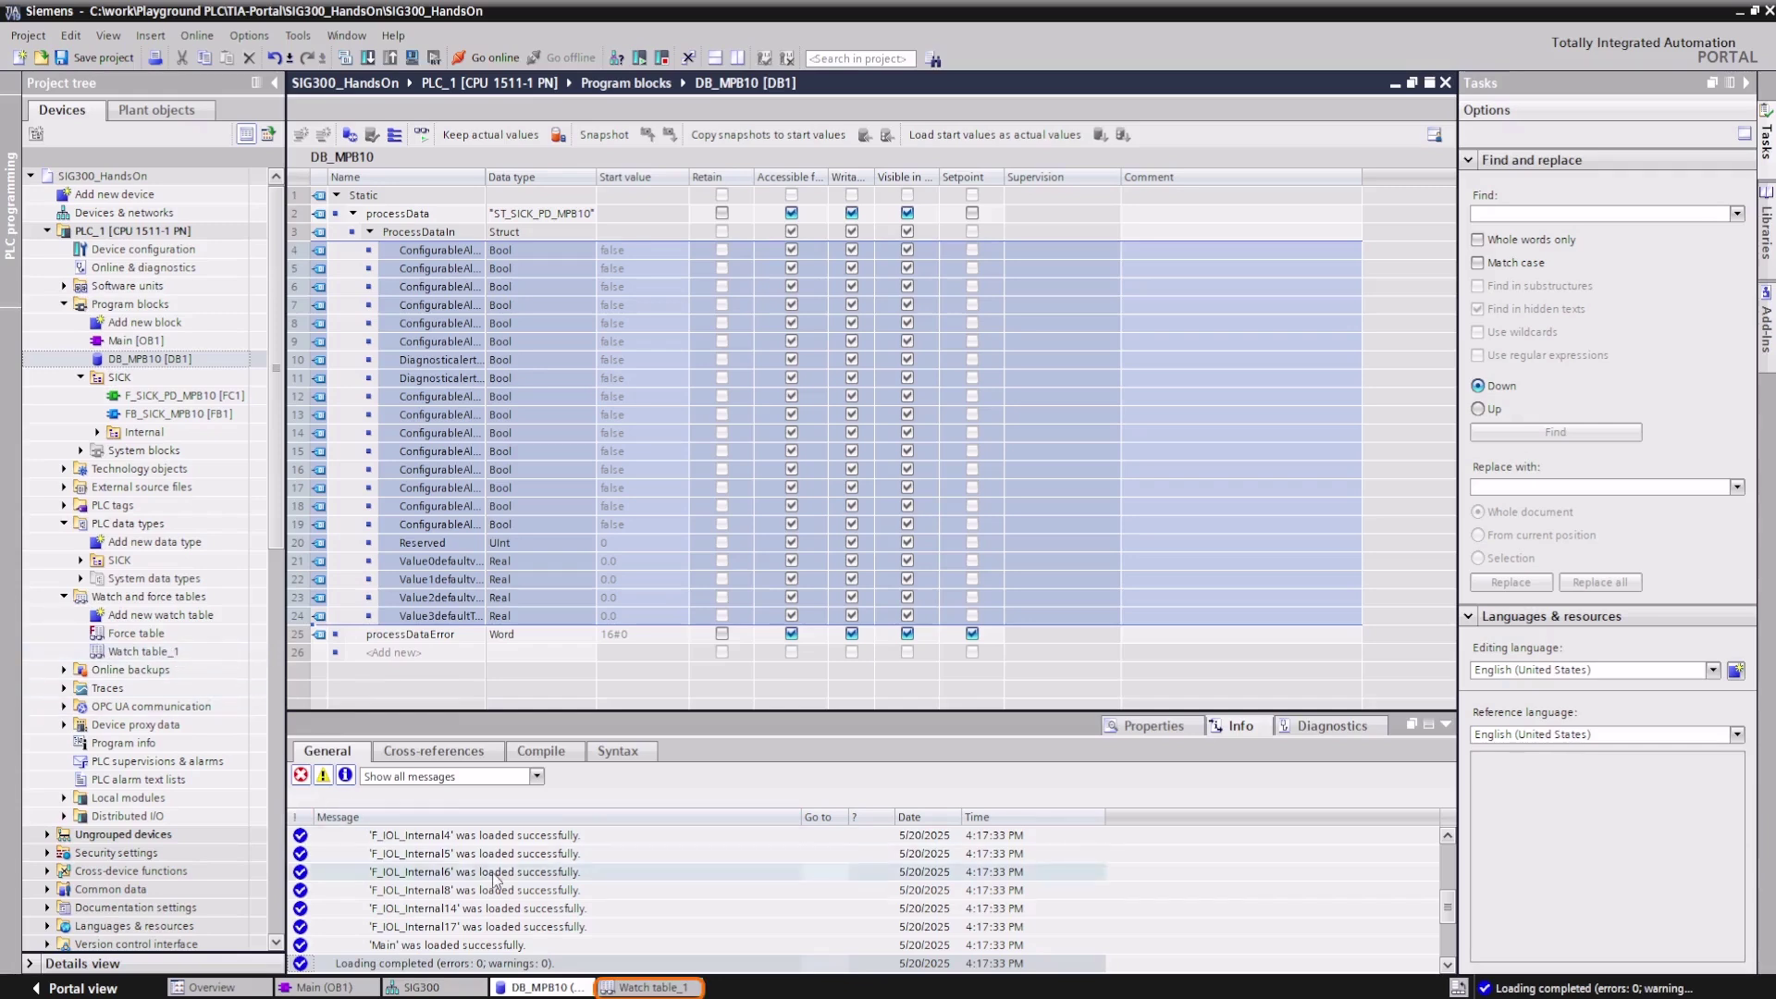
Paste the copied DB_MPB10 tags into Watch table_1 at row 24.
click(626, 988)
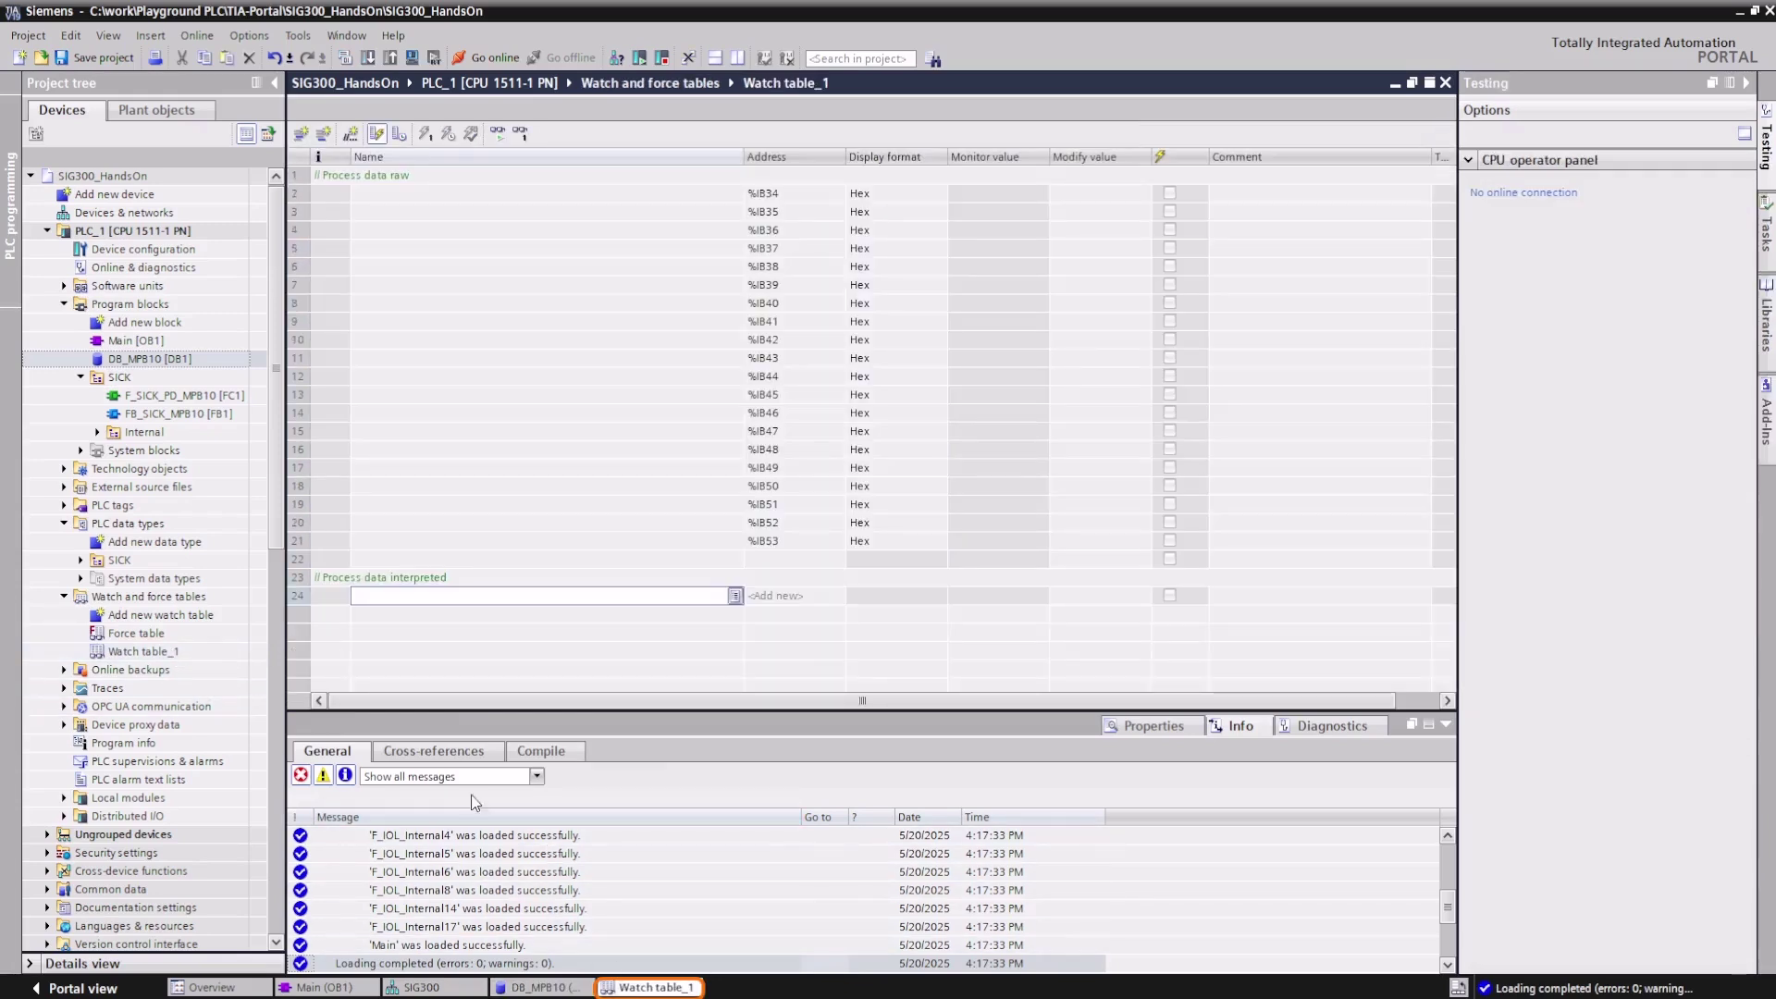
click(302, 597)
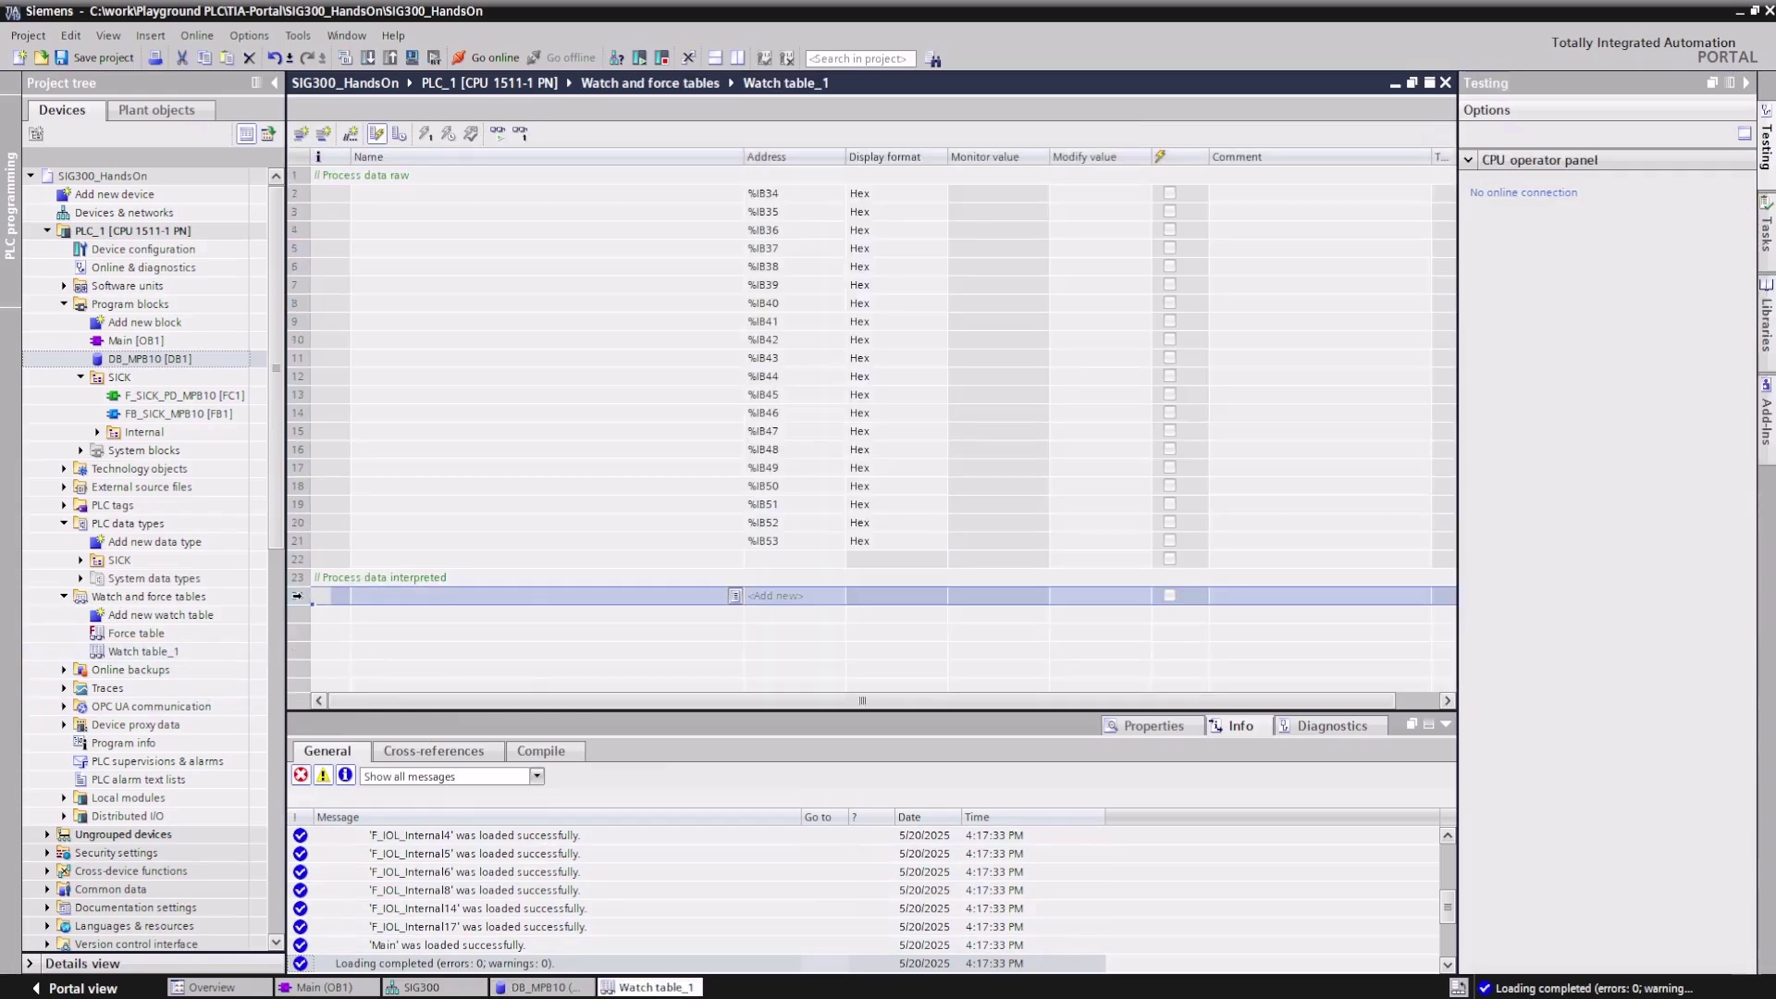
right_click(302, 598)
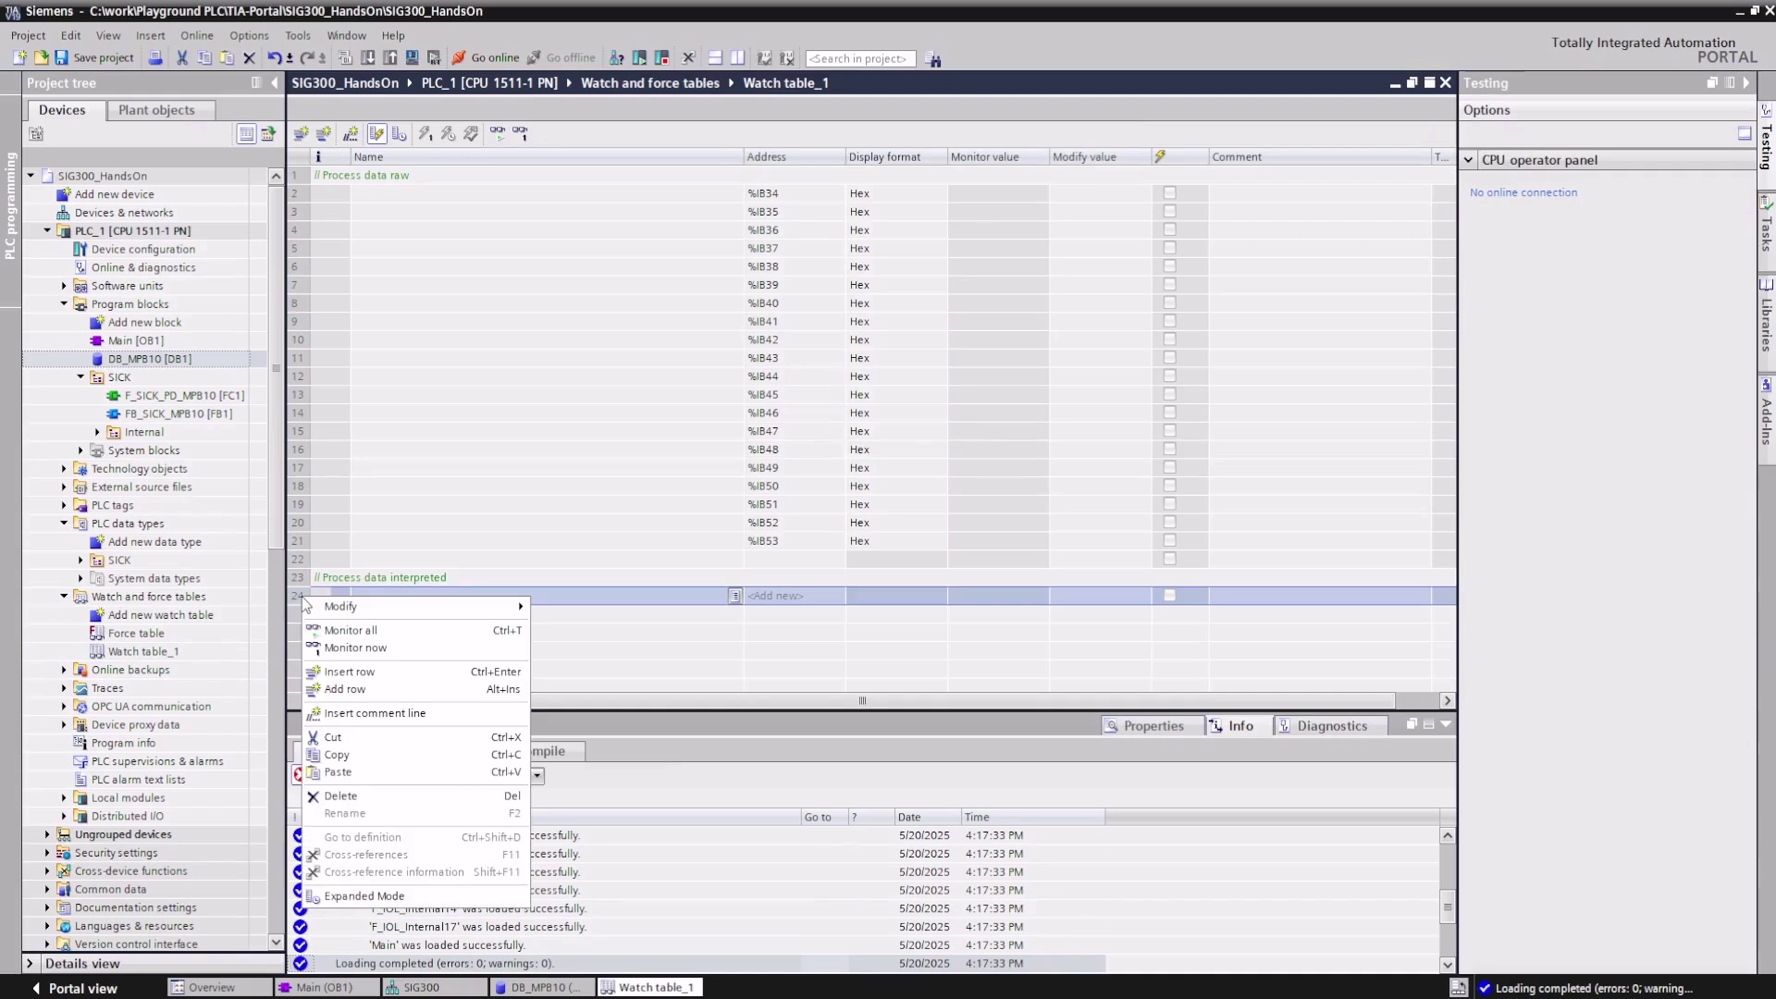
click(361, 773)
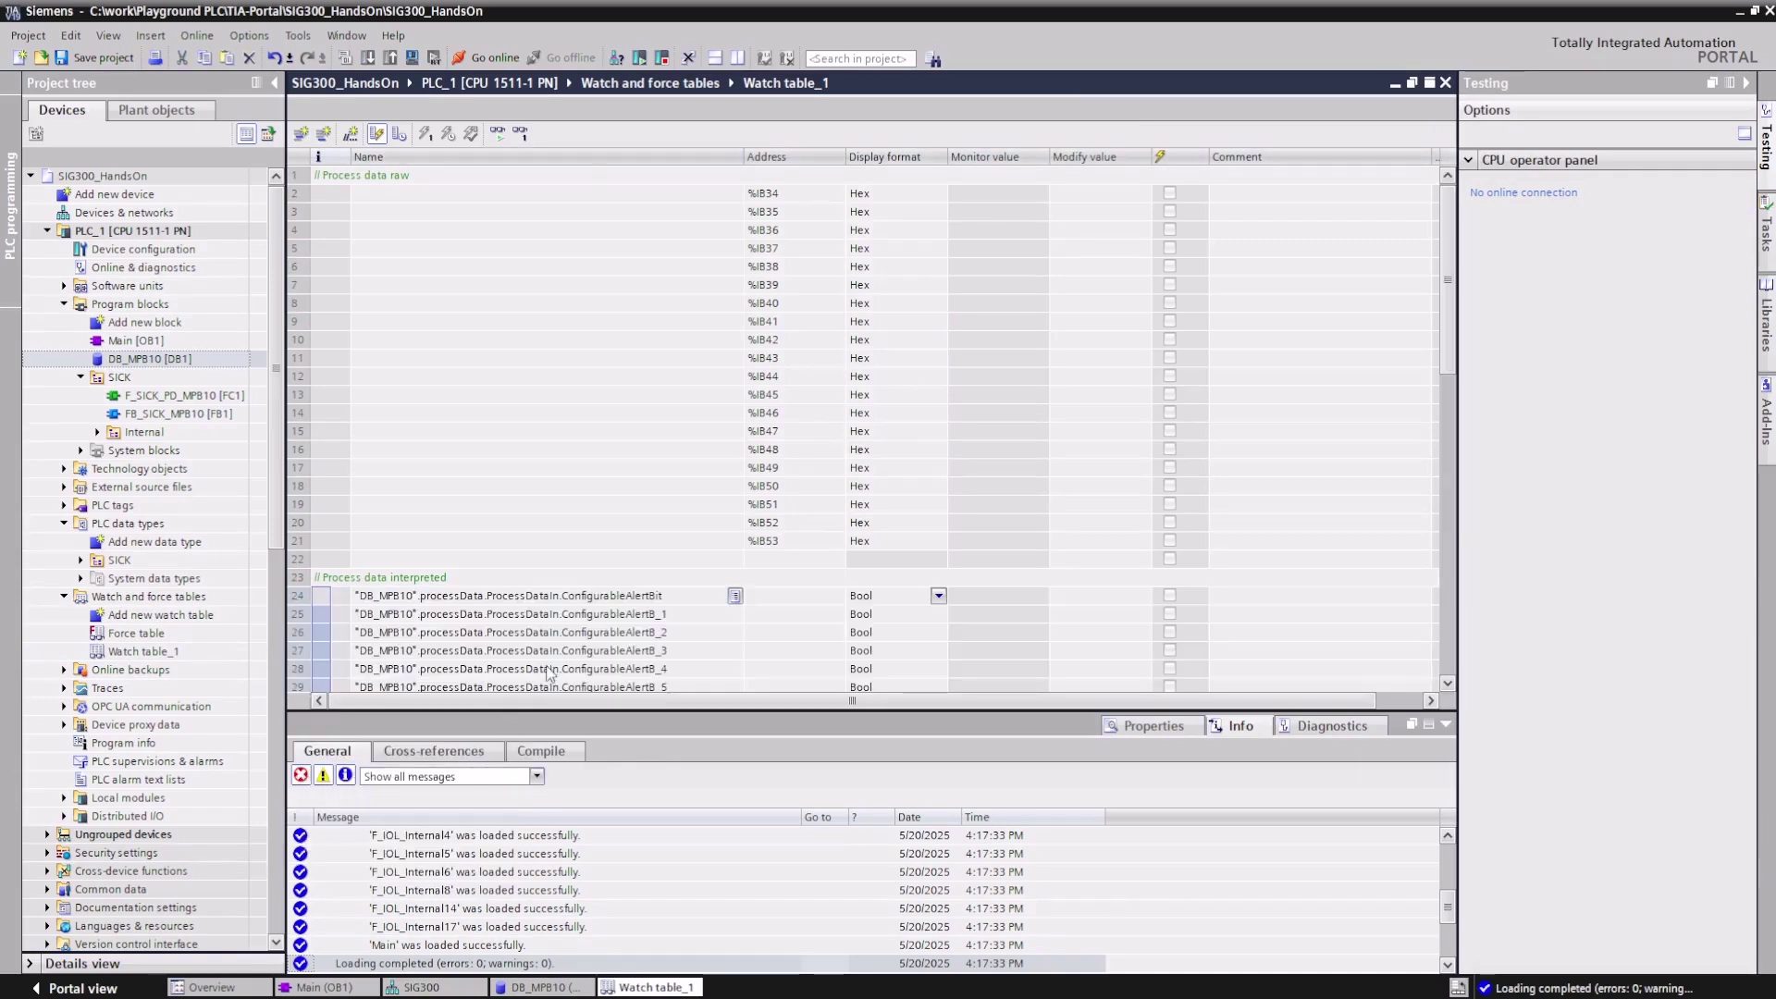
Monitor all Watch table_1 values online and scroll down to the interpreted MPB10 tags.
click(499, 137)
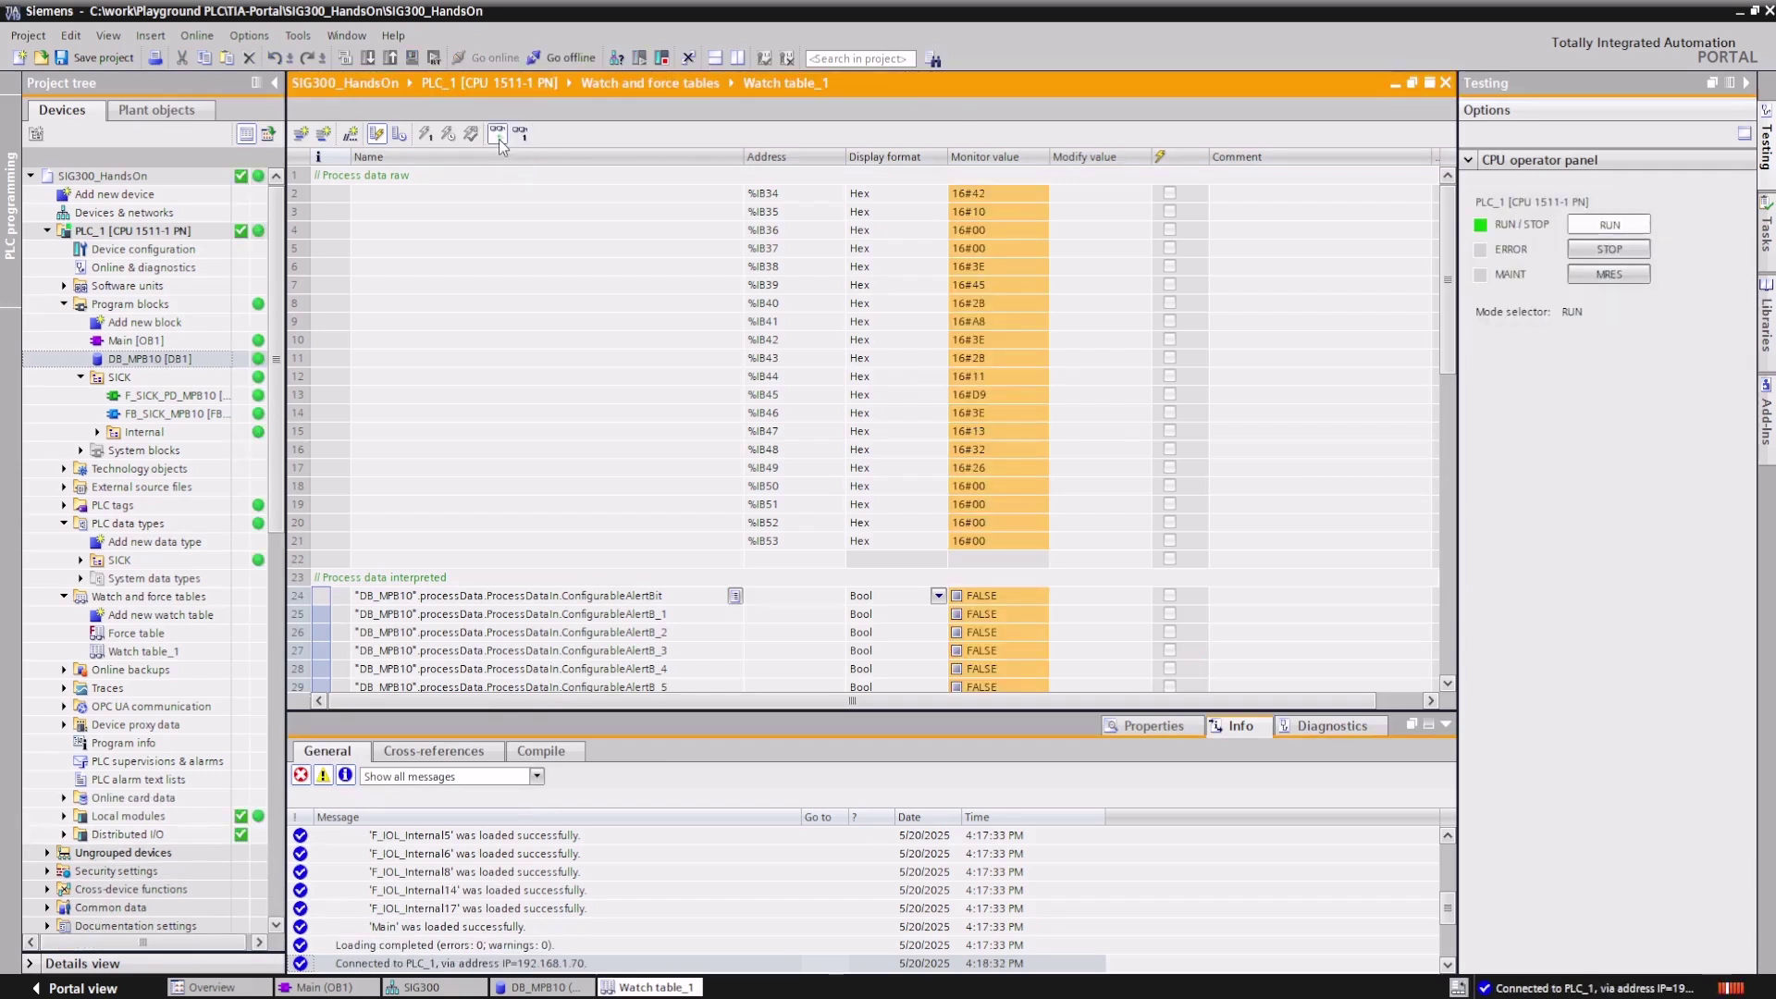
scroll(727, 394, down, 6)
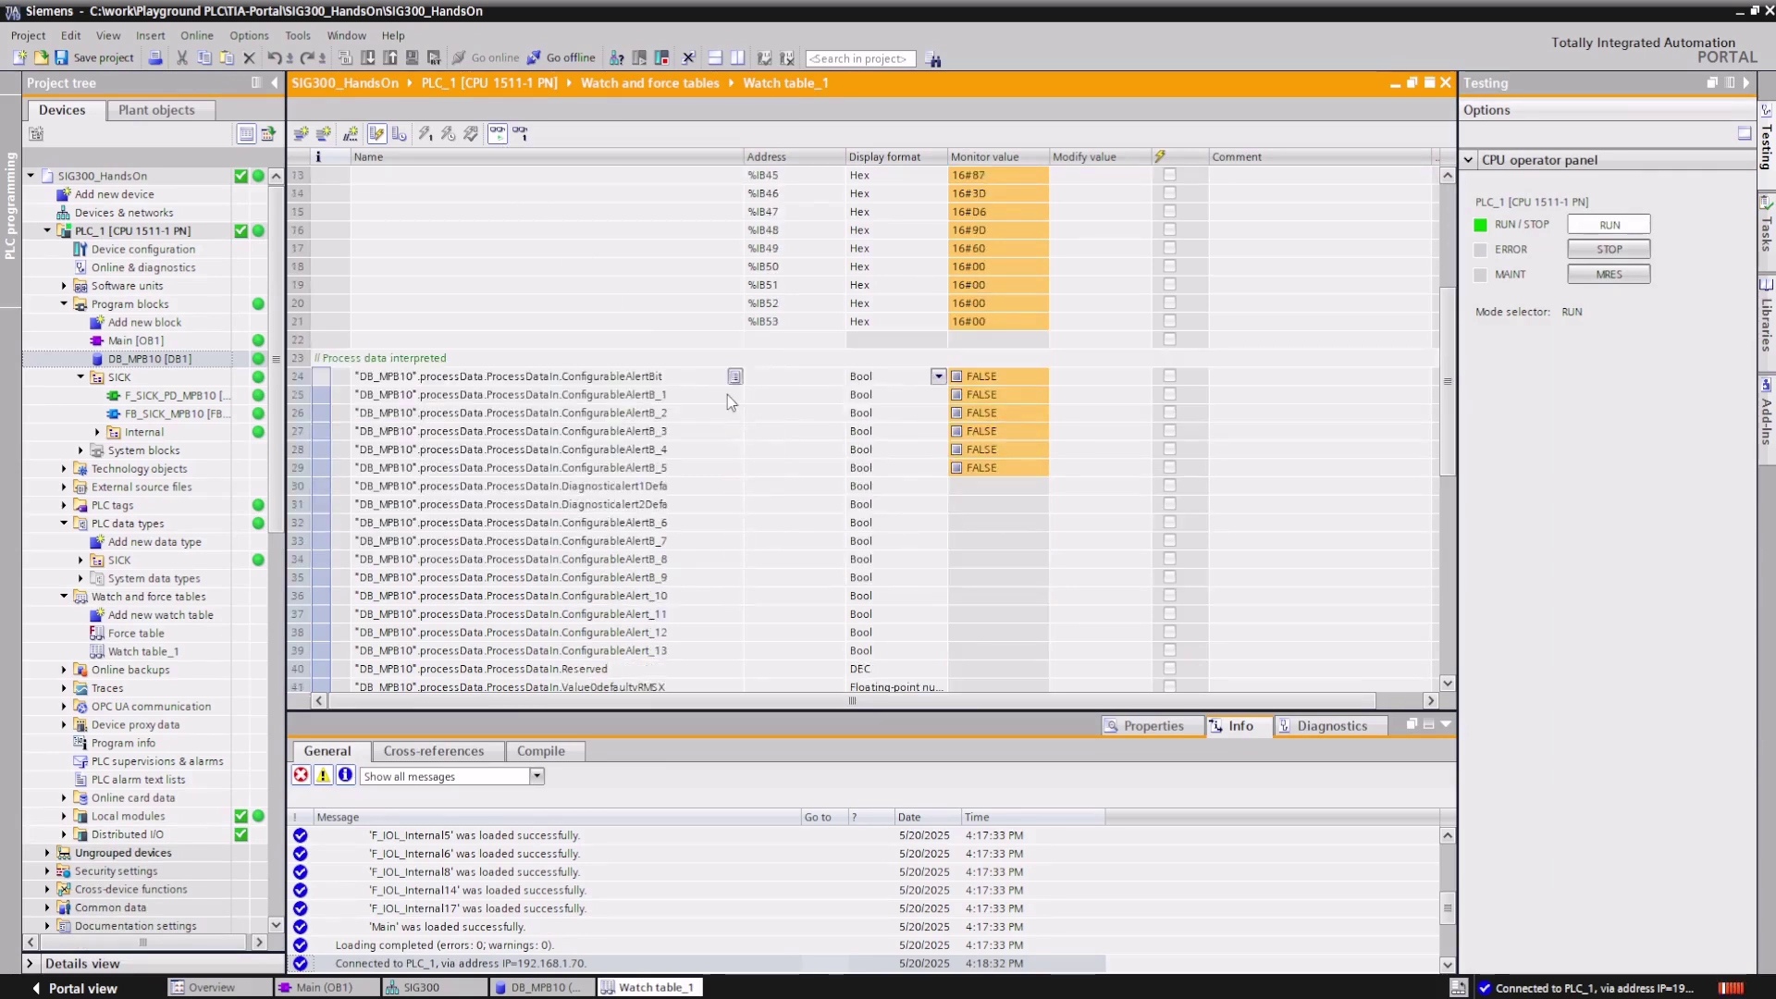
scroll(727, 402, down, 1)
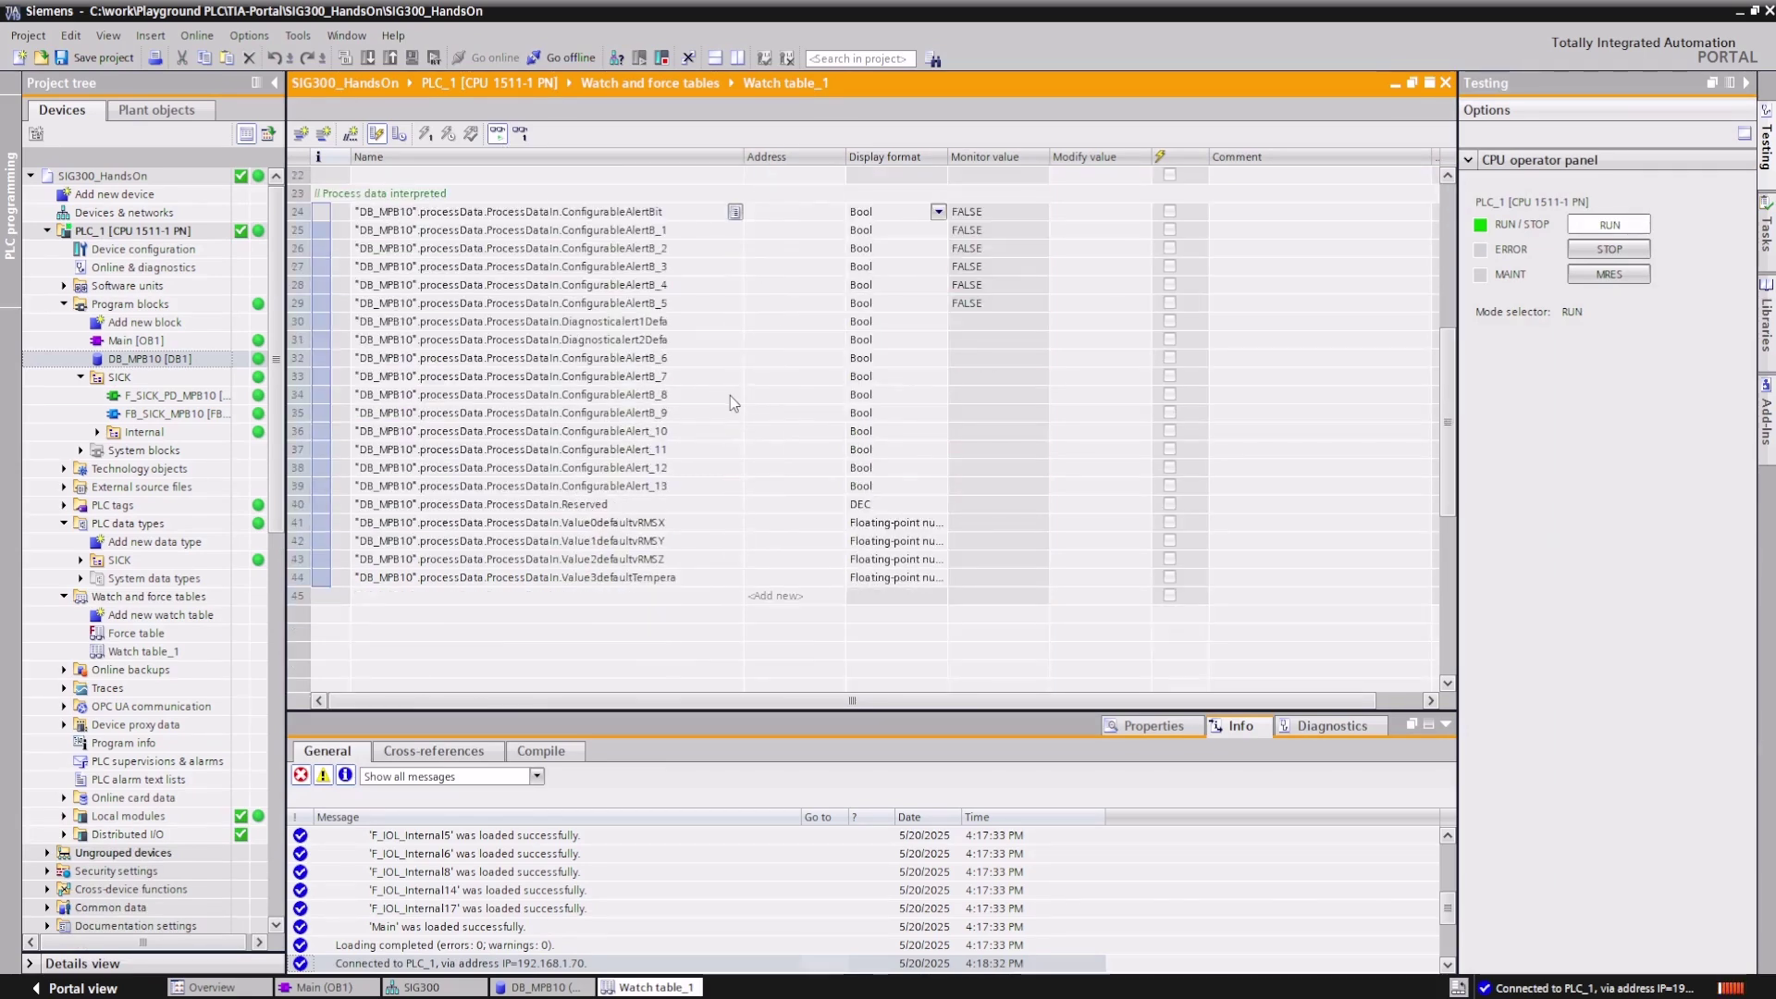